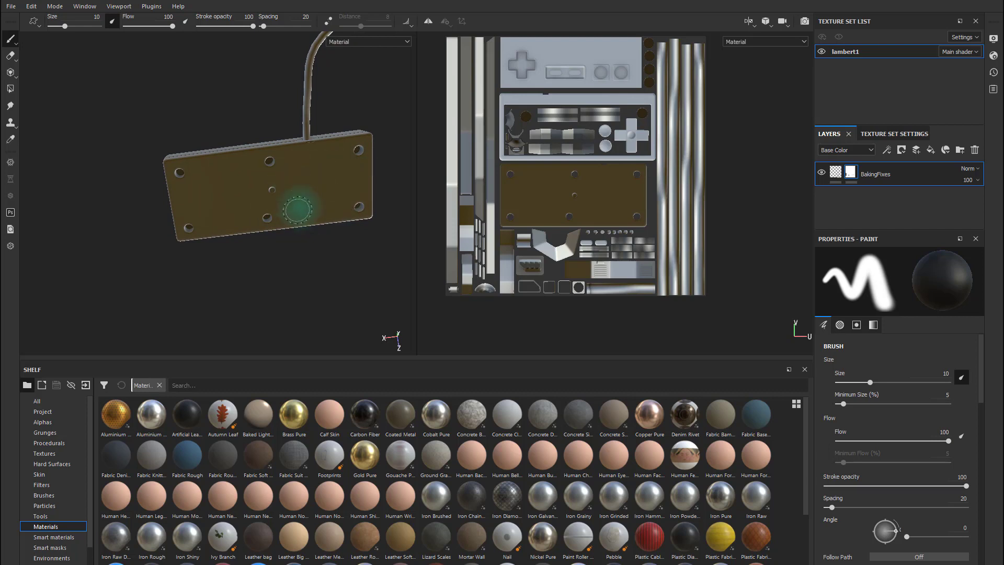
mouse_move(329, 174)
left_mouse_down("alt")
mouse_move(291, 170)
mouse_move(329, 180)
mouse_move(305, 213)
mouse_move(405, 117)
mouse_move(354, 99)
mouse_move(278, 162)
mouse_move(318, 206)
mouse_move(331, 167)
mouse_move(206, 196)
mouse_move(199, 187)
mouse_move(283, 233)
mouse_move(230, 217)
mouse_move(314, 214)
mouse_move(191, 202)
mouse_move(203, 173)
left_mouse_up("alt")
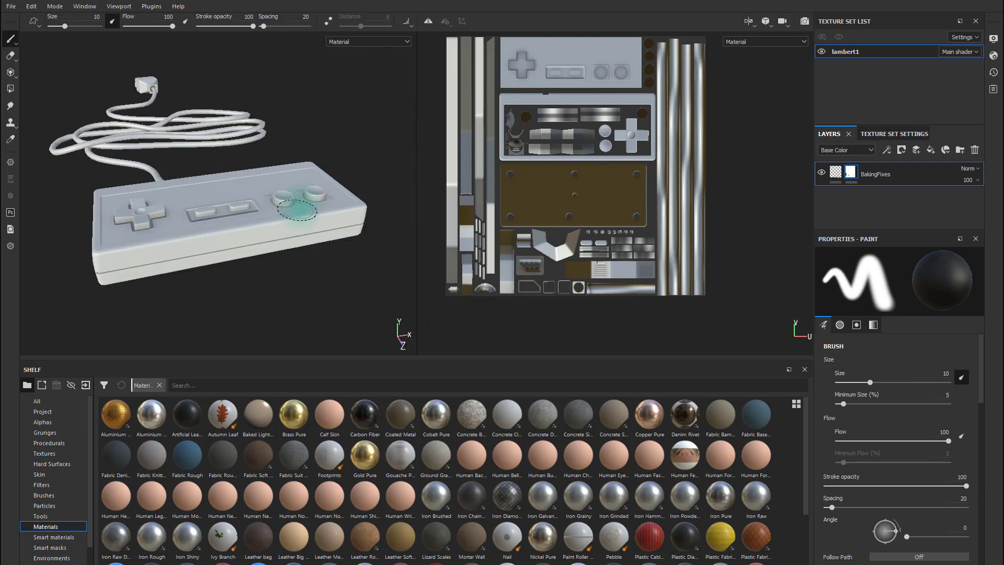
left_click_drag(291, 213, 298, 230, "alt")
left_click_drag(253, 340, 285, 273, "alt")
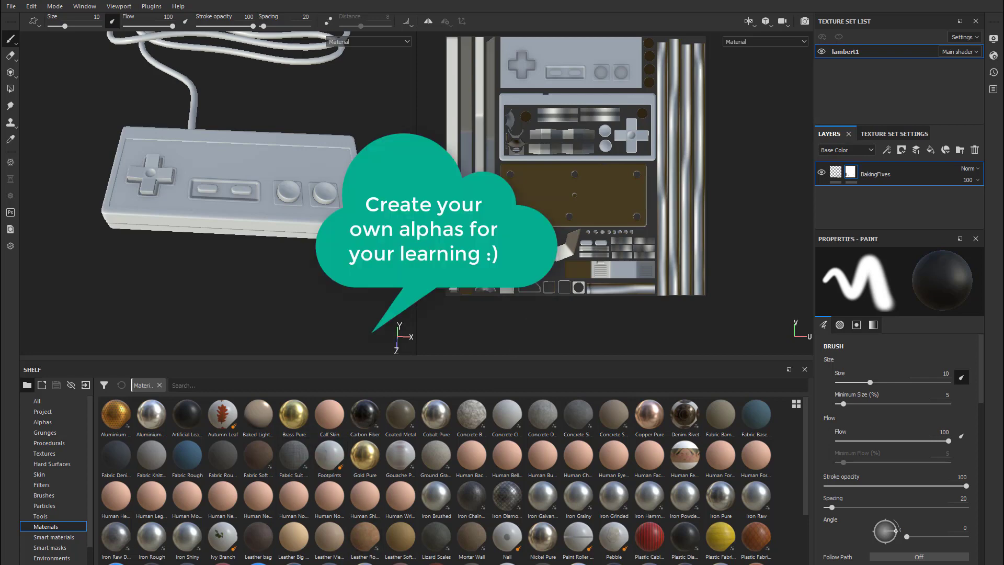
Switch to Photoshop and examine the Nintendo logo and model-number alpha artwork by toggling the visibility of their layers.
key("alt+Tab")
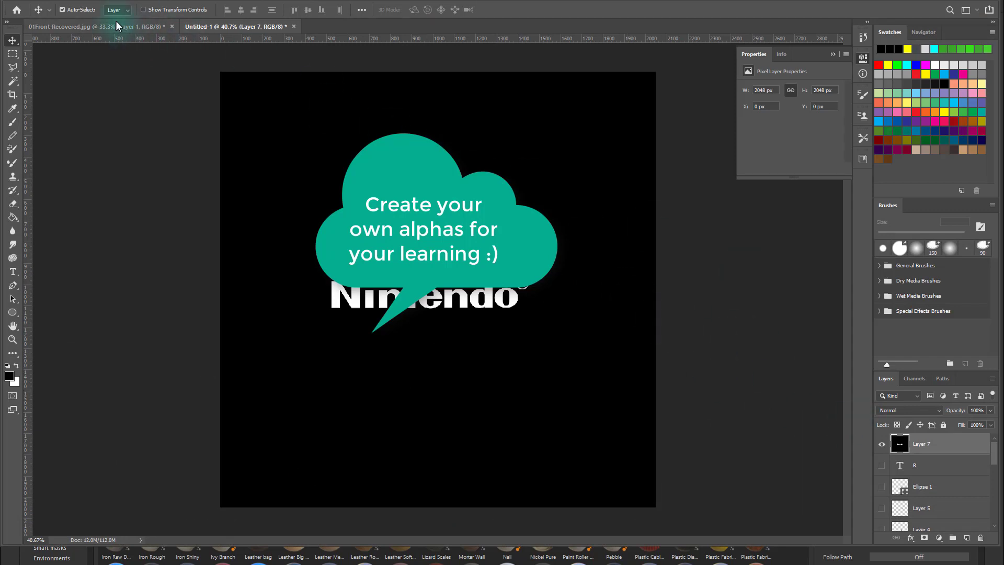
left_click(161, 29)
left_click(256, 28)
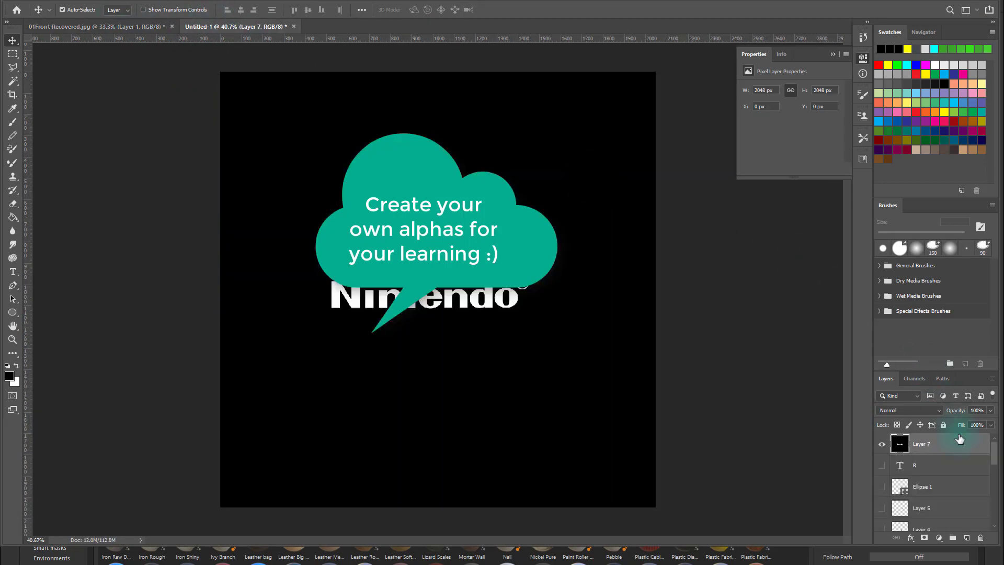
scroll(920, 488, "down", 5)
left_click(883, 489)
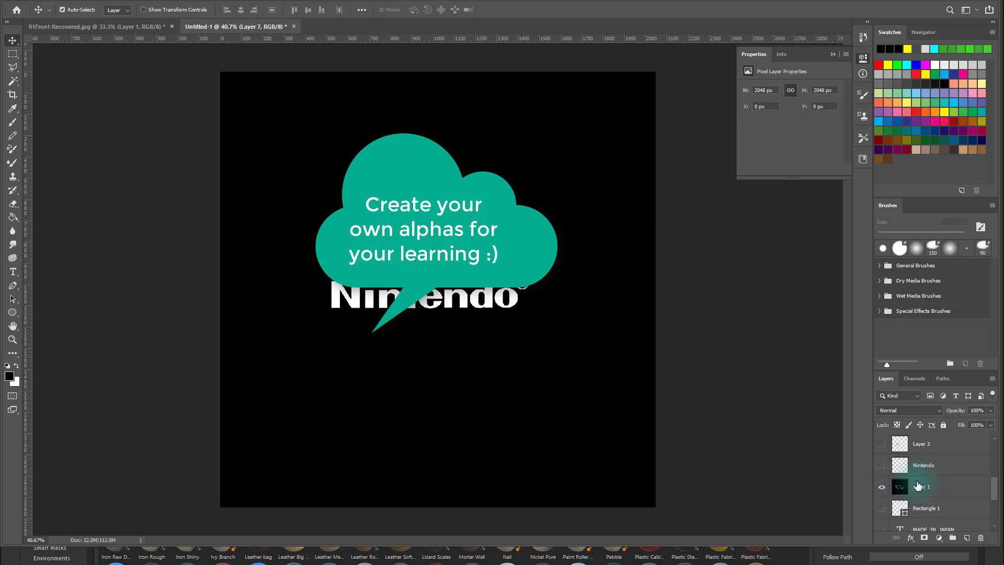
scroll(920, 485, "up", 5)
left_click(882, 443)
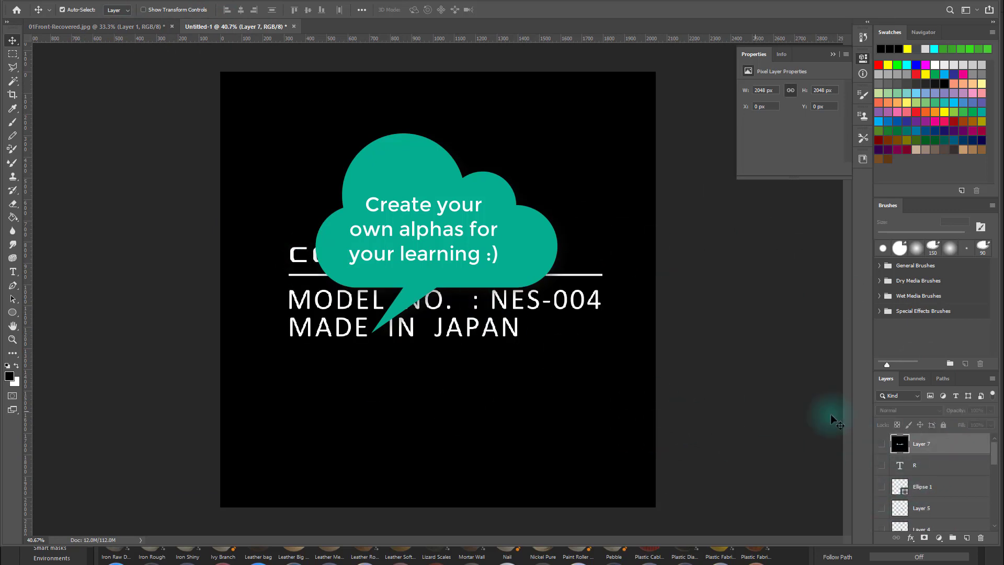
left_click(882, 444)
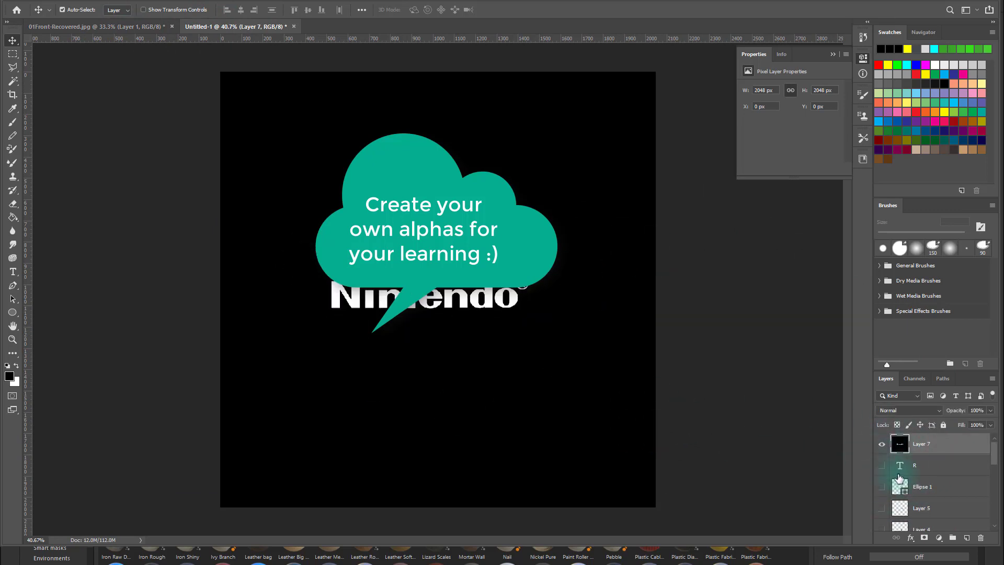
left_click(882, 443)
left_click(949, 0)
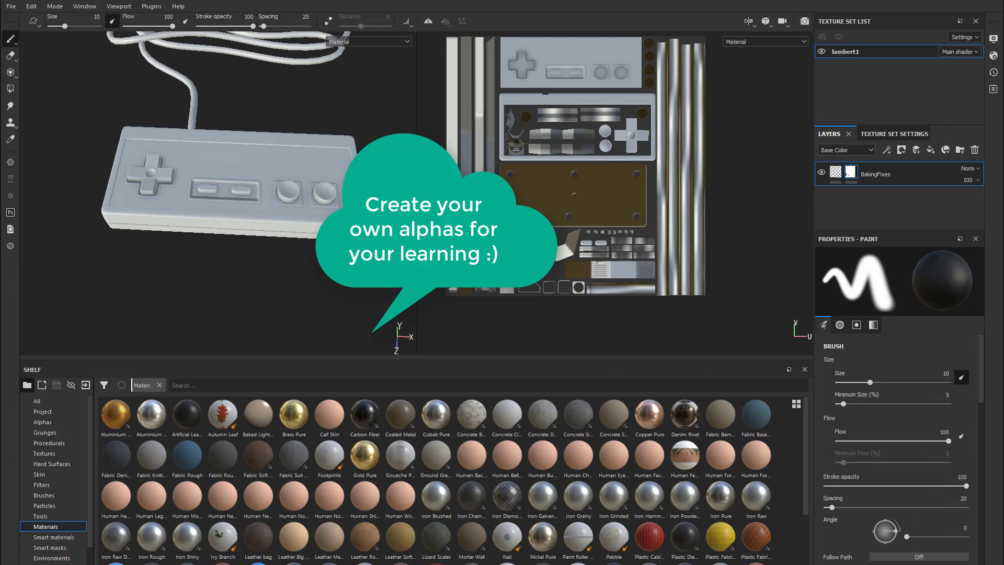
key("alt+Tab")
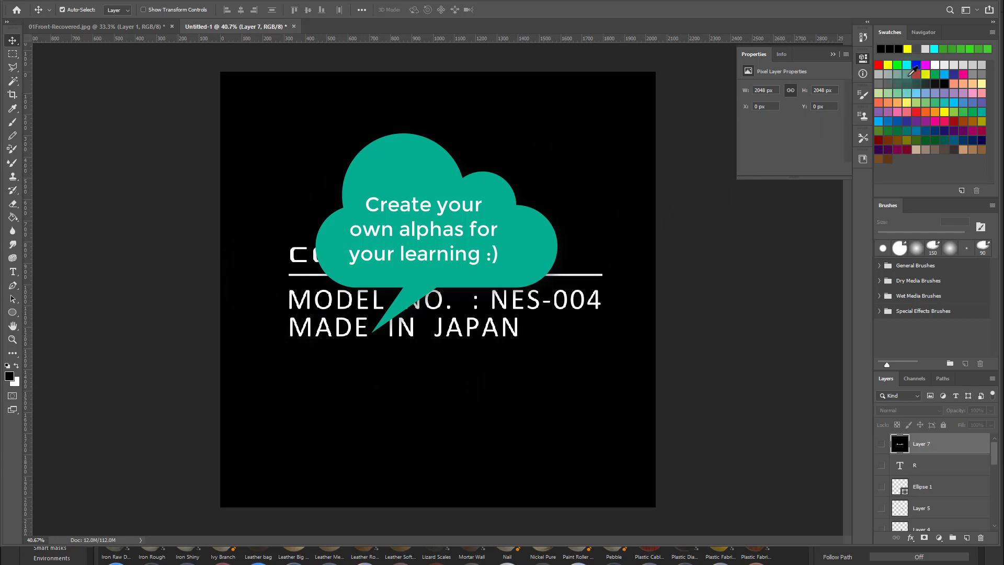
left_click(952, 1)
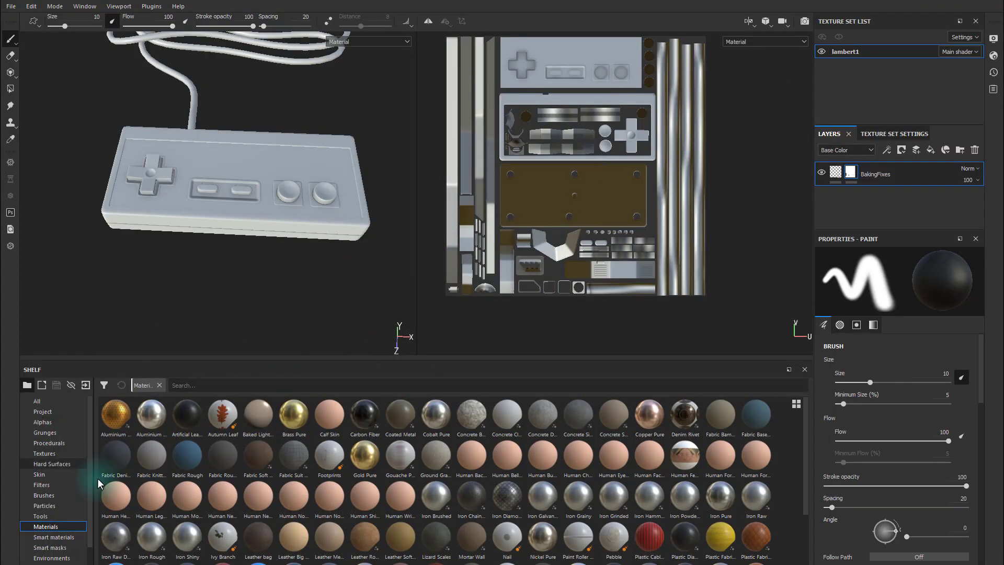
Add the back height controller and Nintendo images from the sourceimages AlphasTextures folder to a new resource import.
left_click(85, 385)
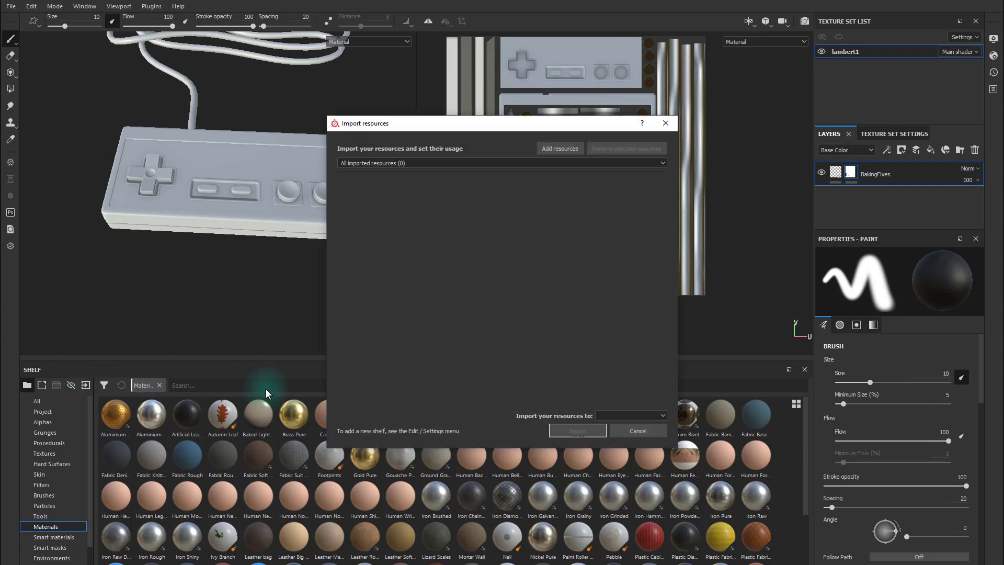
left_click(560, 149)
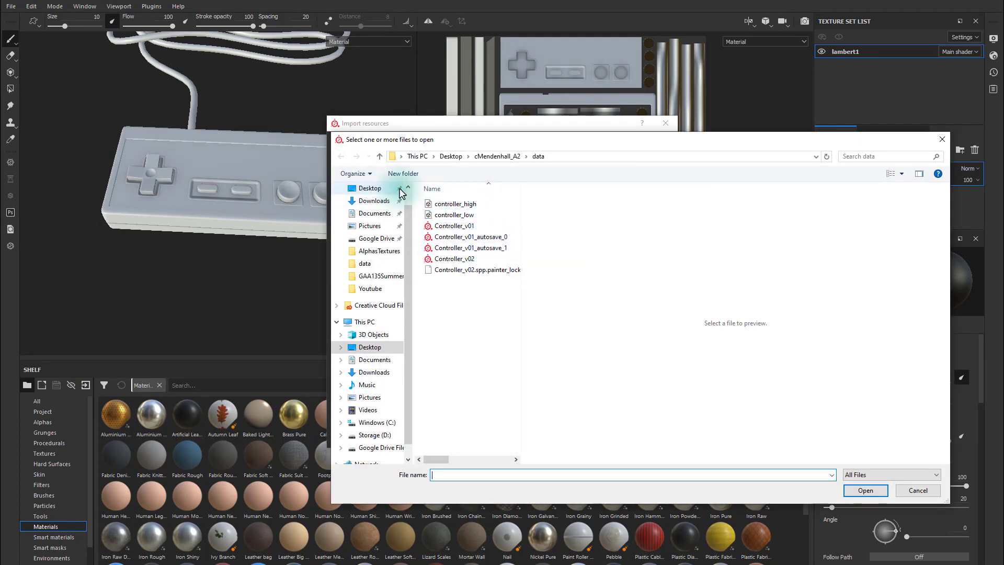
left_click(452, 156)
double_click(475, 216)
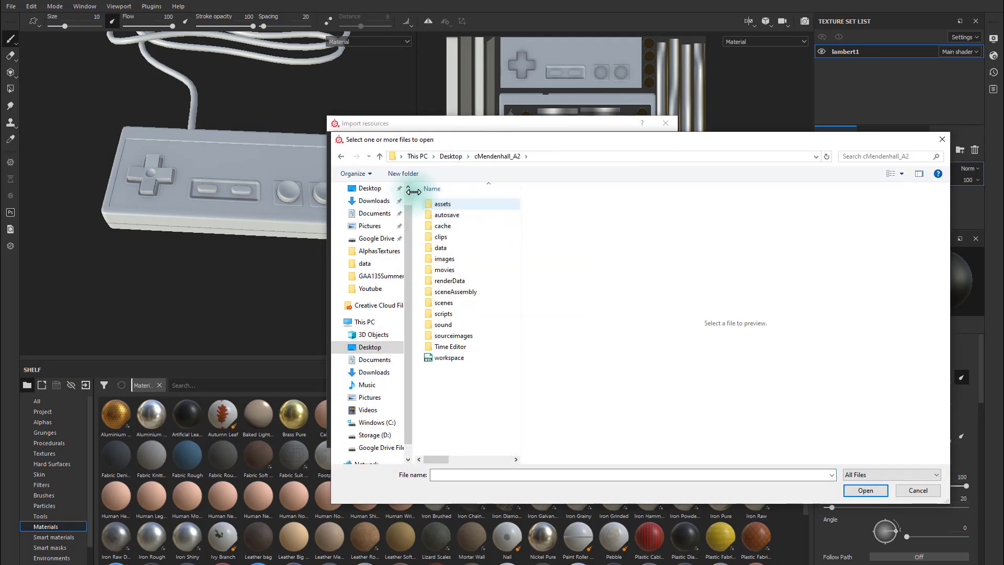
double_click(453, 336)
left_click(458, 216)
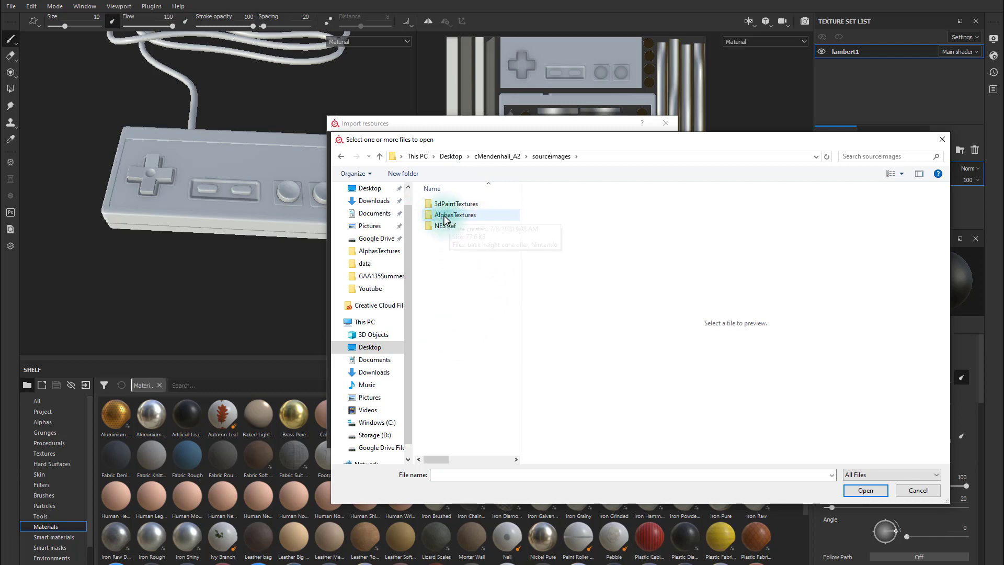
double_click(459, 216)
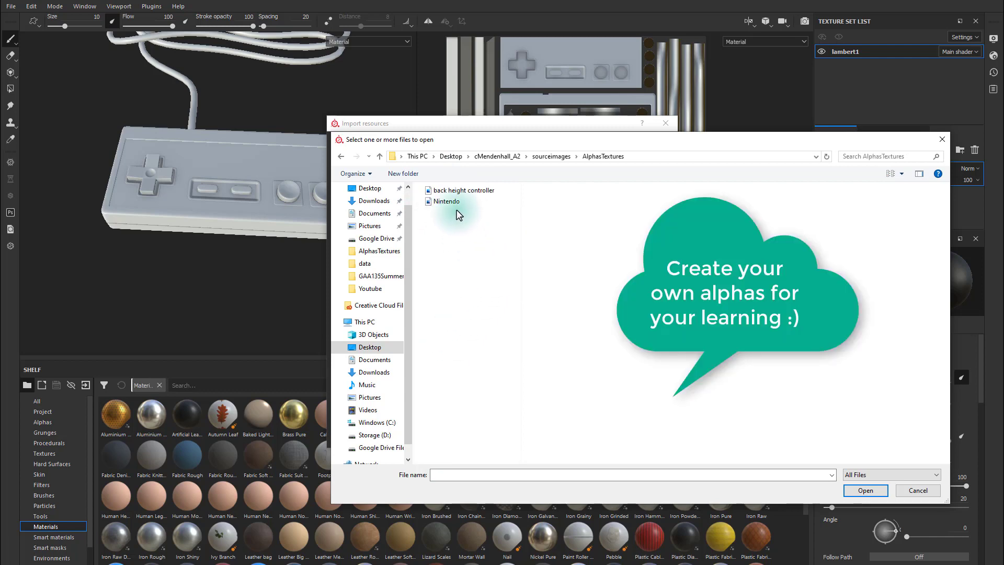
left_click(449, 192)
left_click(449, 203, "shift")
left_click(865, 491)
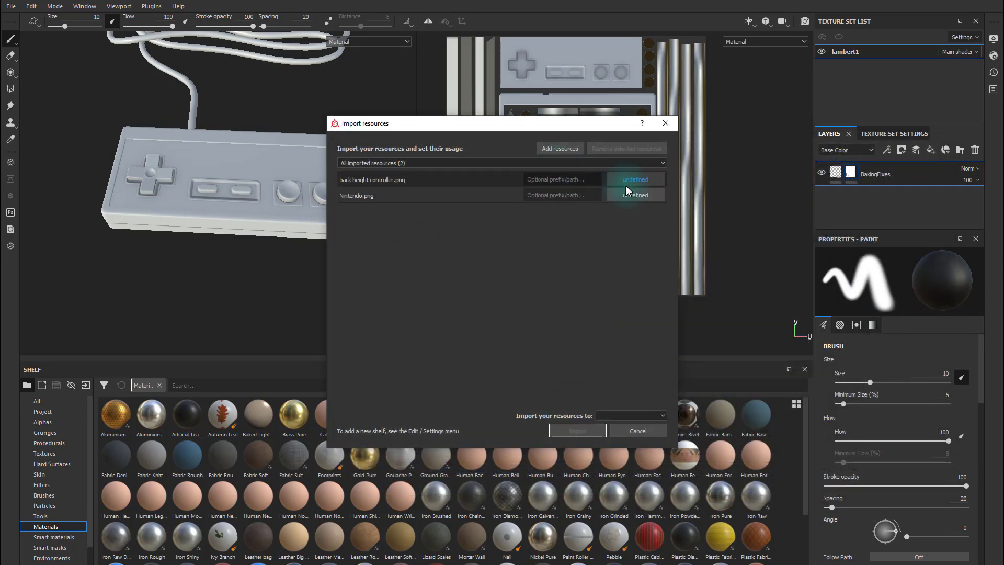
Set the usage of both images to alpha and import them into project 'Controller_v02'.
left_click(634, 180)
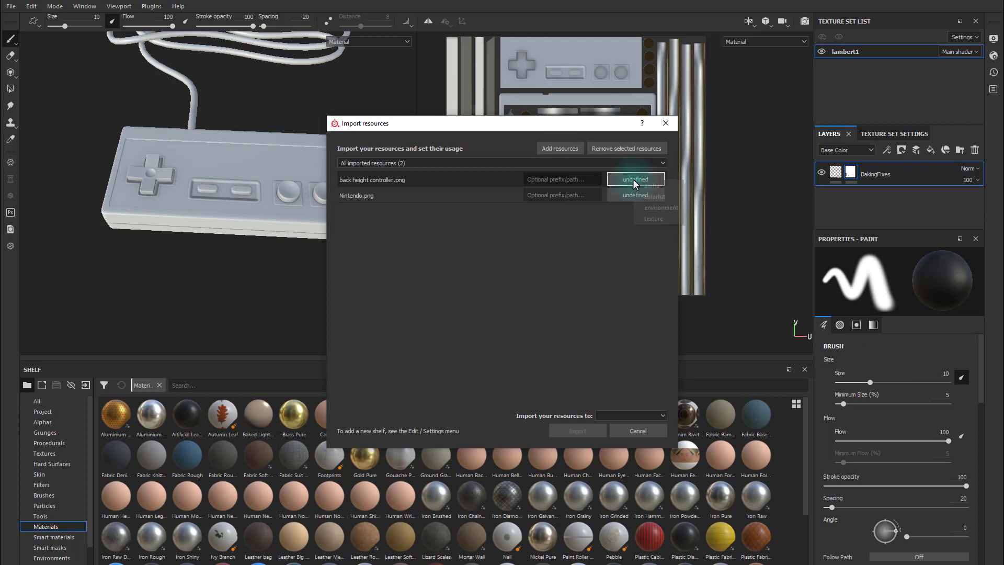
left_click(649, 186)
left_click(635, 195)
left_click(649, 201)
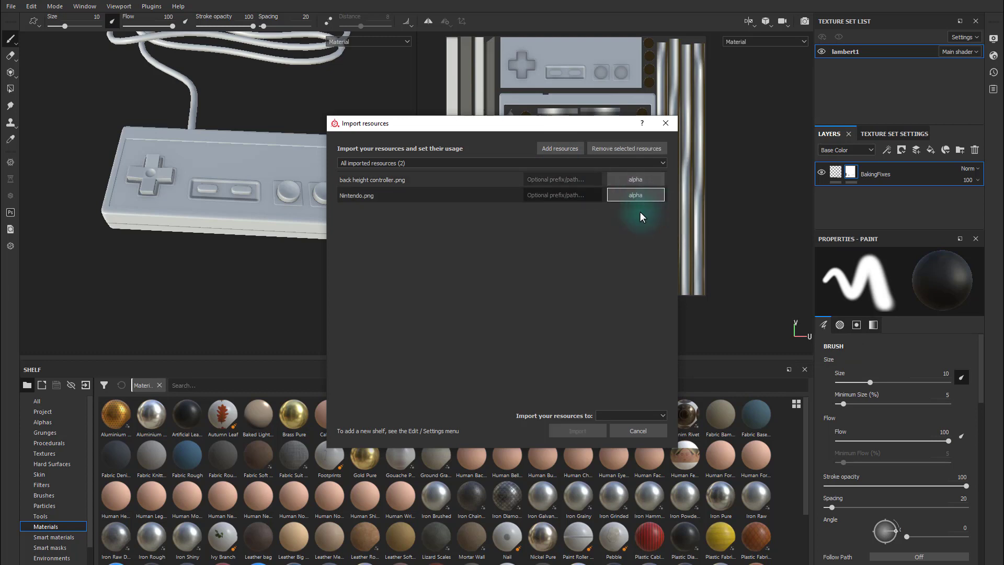
left_click(612, 416)
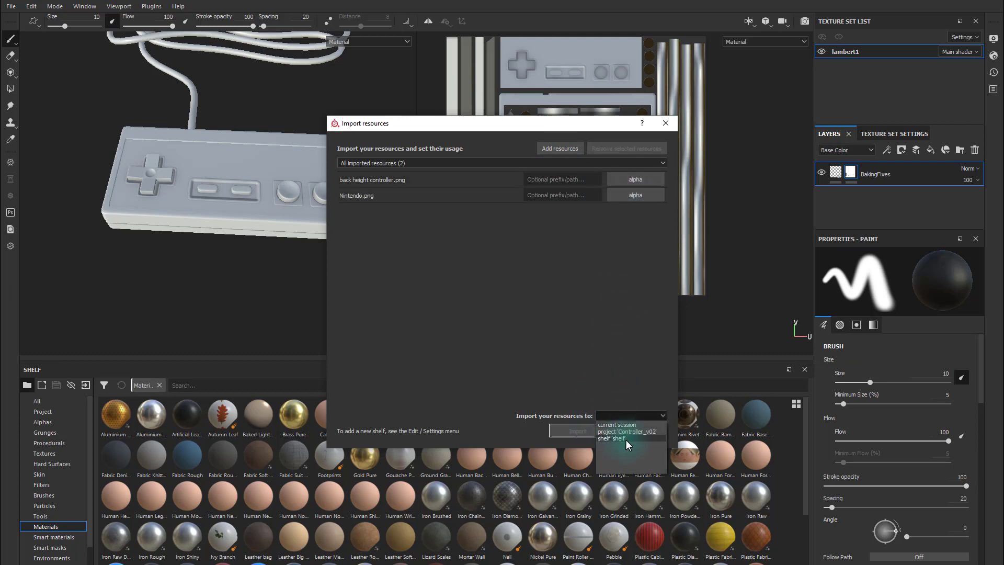
left_click(629, 432)
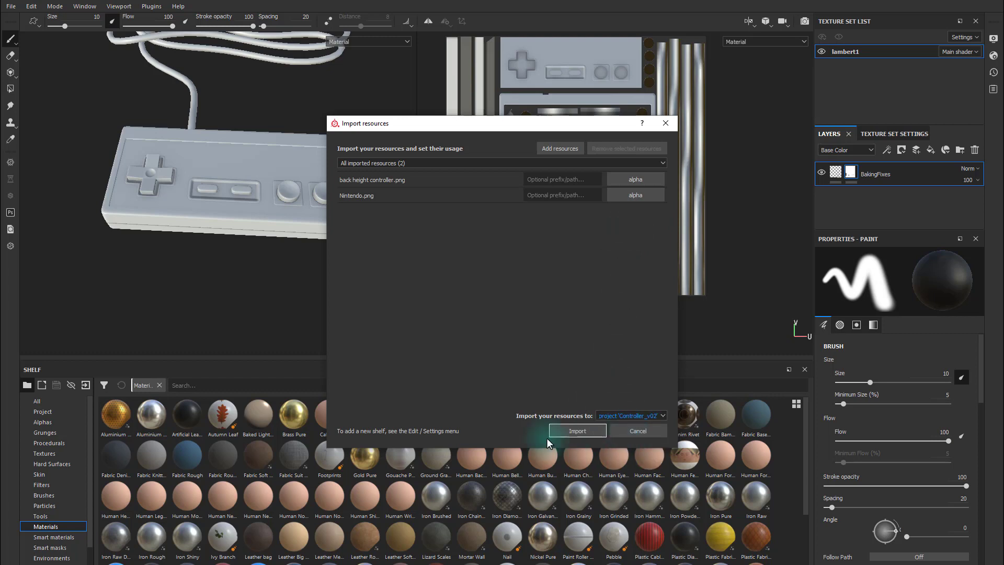
left_click(578, 432)
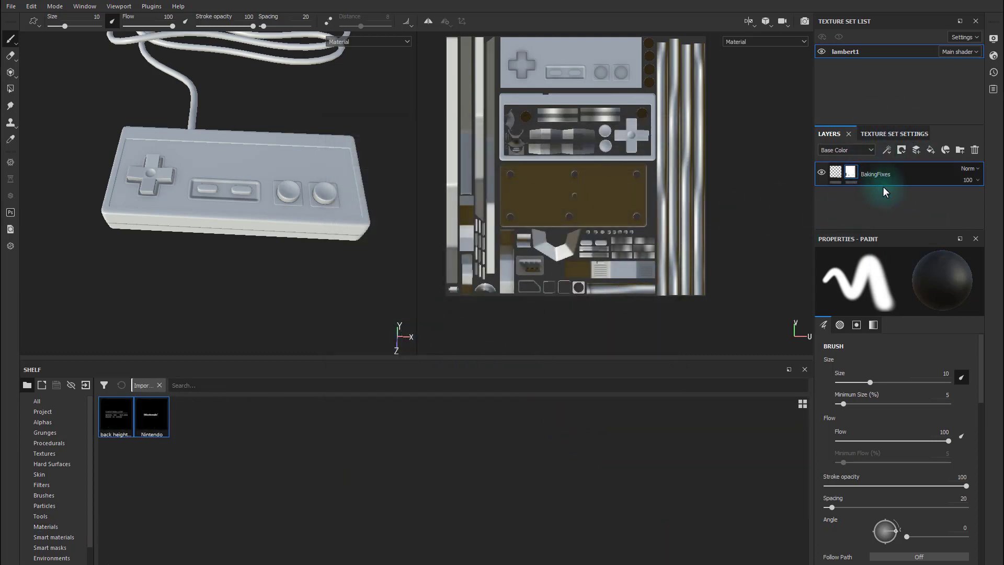
Create a layer folder named HeightStamps and place a new fill layer named backRectangle inside it.
left_click(958, 151)
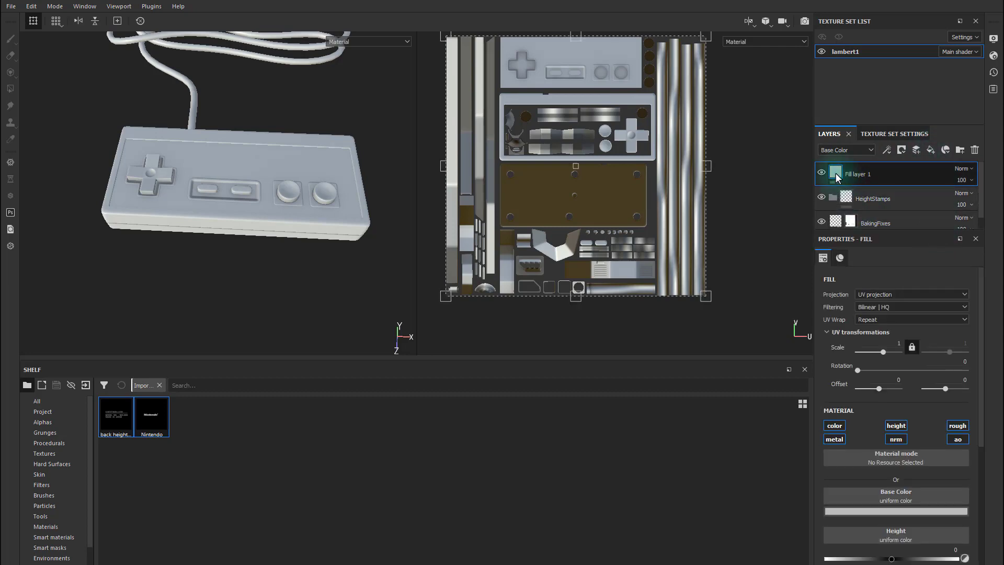
left_click_drag(836, 173, 872, 203)
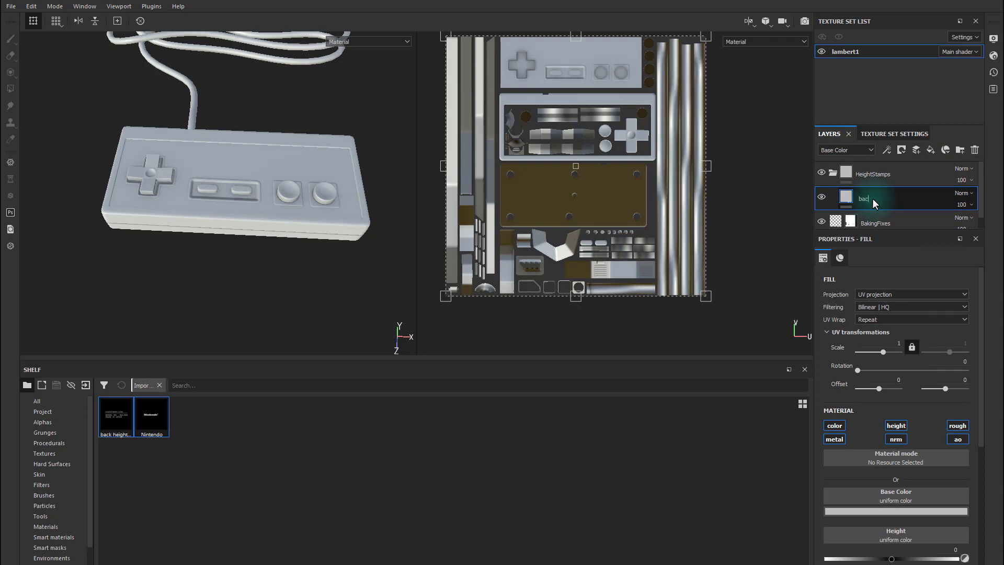
left_click(872, 198)
type("backRectangle")
key("Return")
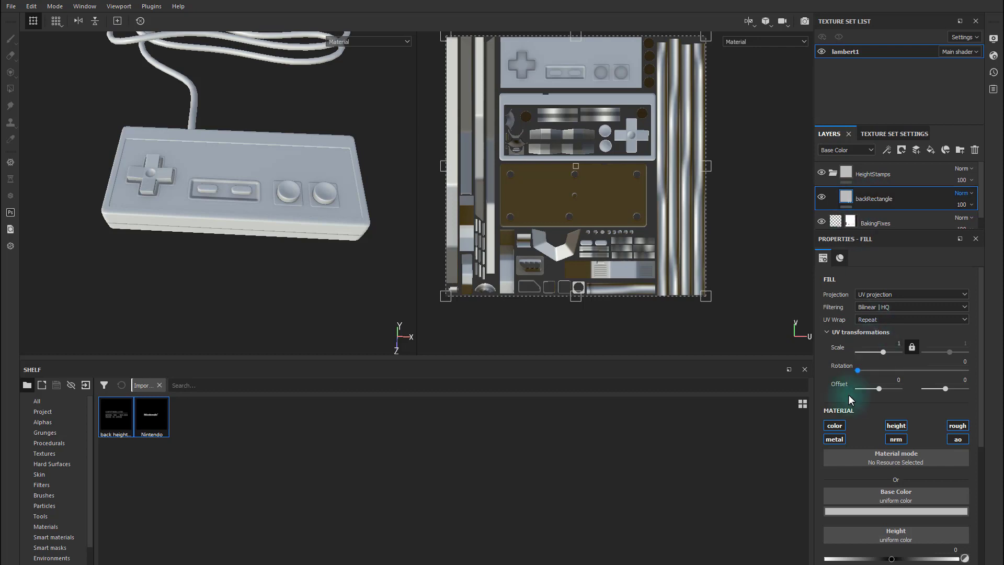
Turn off the color, metal, normal, roughness and AO channels of the backRectangle fill, keeping only height.
left_click(835, 425)
left_click(834, 438)
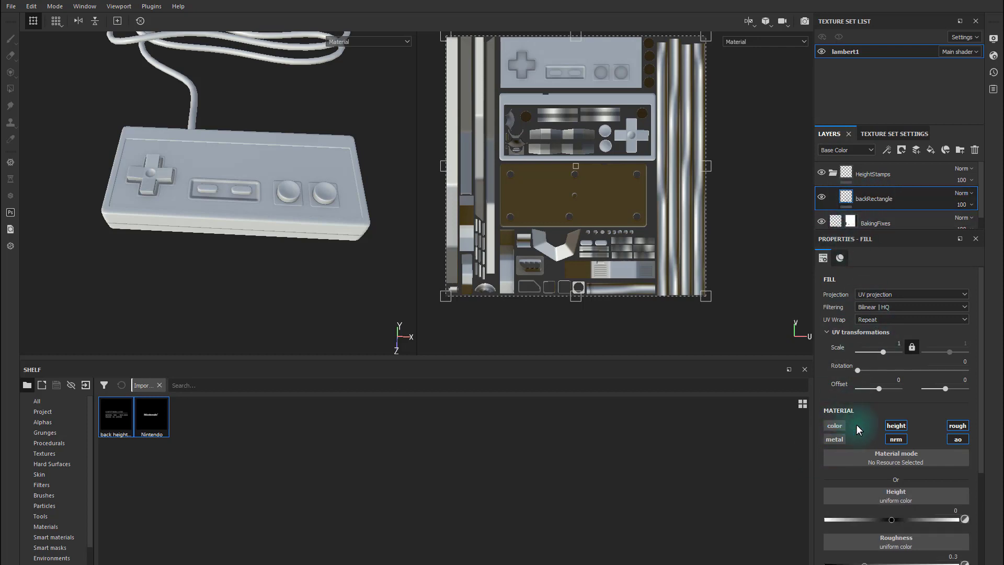
left_click(895, 439)
left_click(956, 425)
left_click(957, 438)
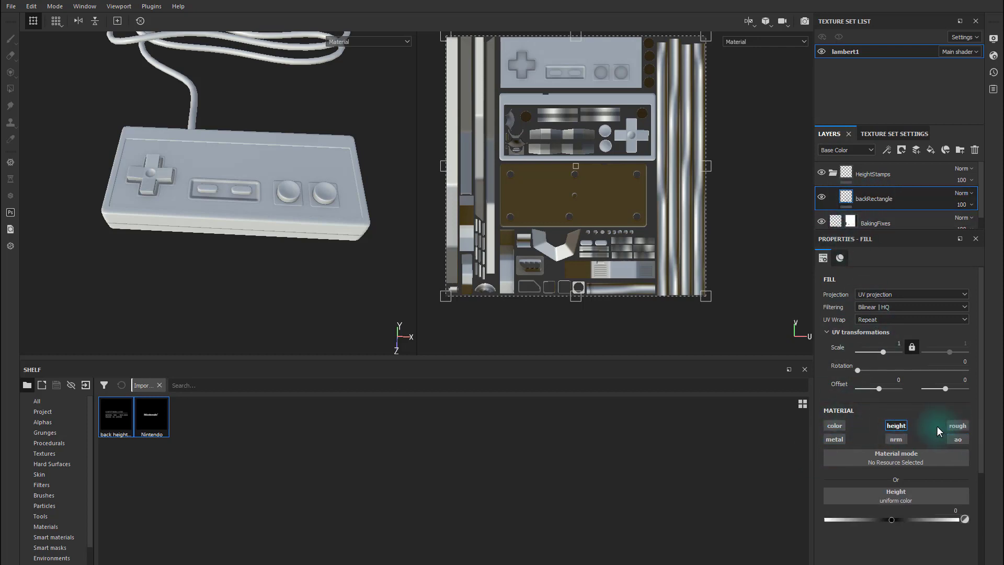
Set the backRectangle fill's height to about -0.6576 and add a black mask to the layer.
left_click_drag(887, 519, 846, 520)
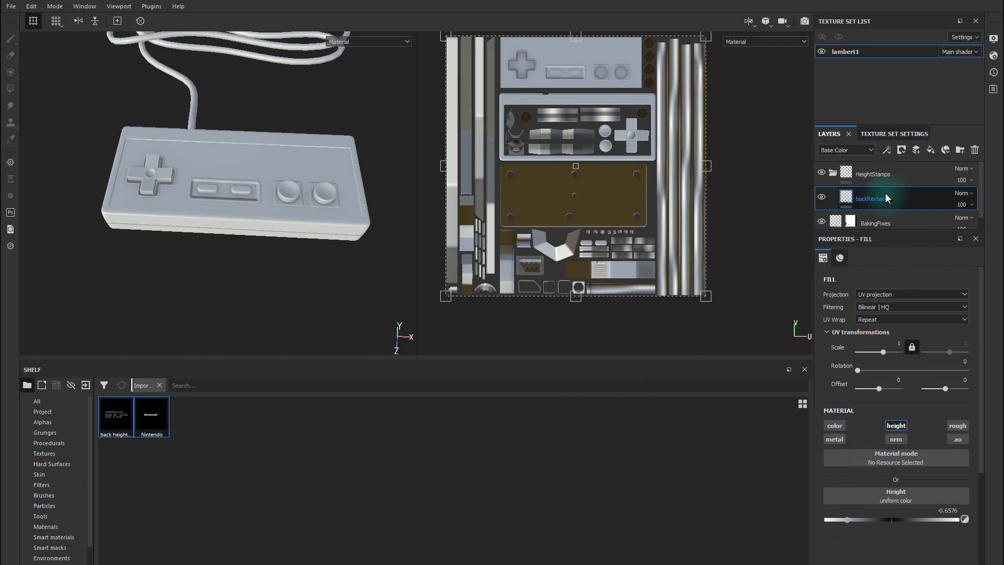
right_click(919, 198)
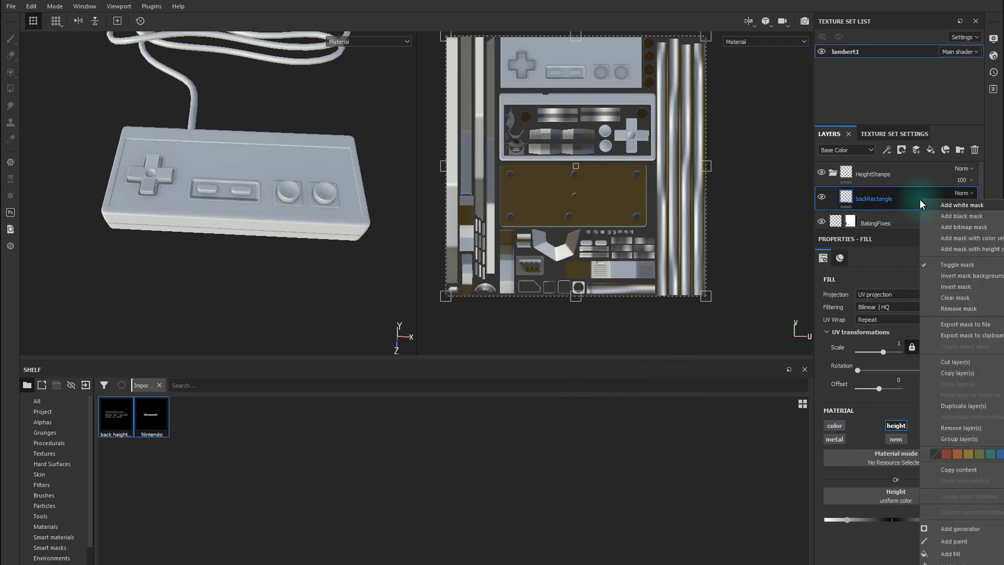
left_click(966, 216)
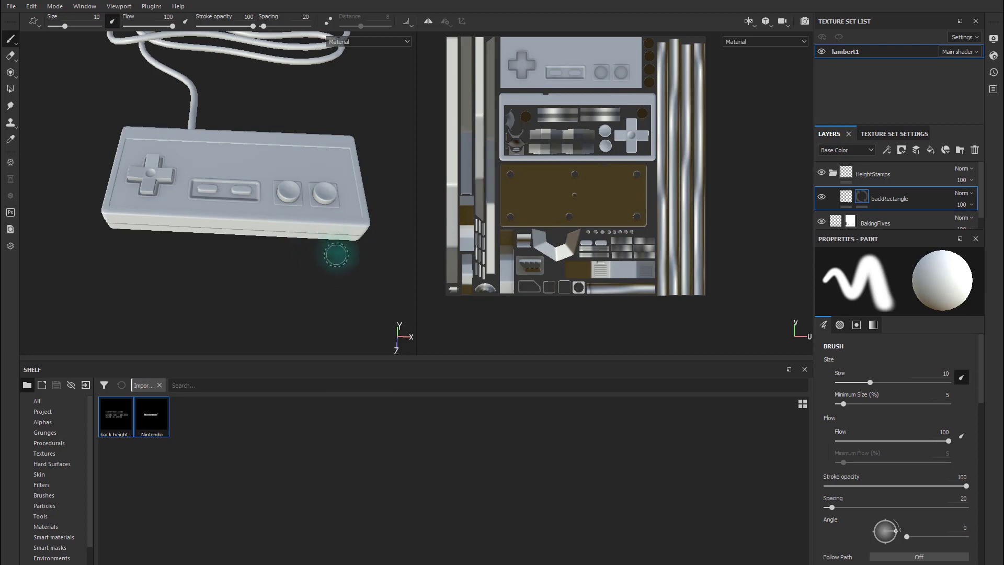
Assign the Shape Square Squeeze alpha to the backRectangle mask brush, searching the alphas for "alpha rectang".
left_click_drag(336, 251, 290, 253, "alt")
middle_click_drag(289, 253, 253, 258, "alt")
right_click_drag(253, 258, 387, 231, "alt")
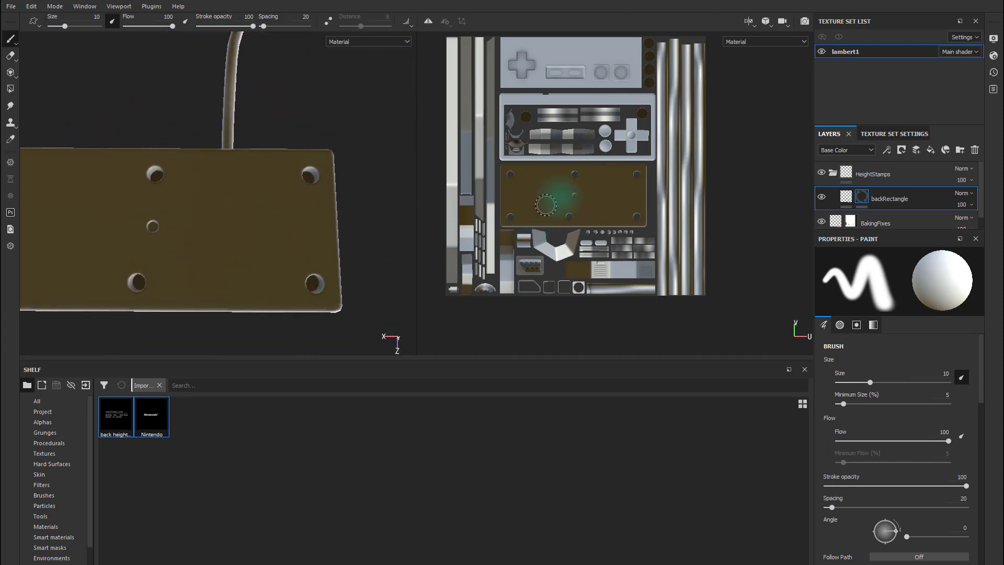
right_click_drag(557, 202, 889, 263, "alt")
middle_click_drag(684, 215, 643, 226, "alt")
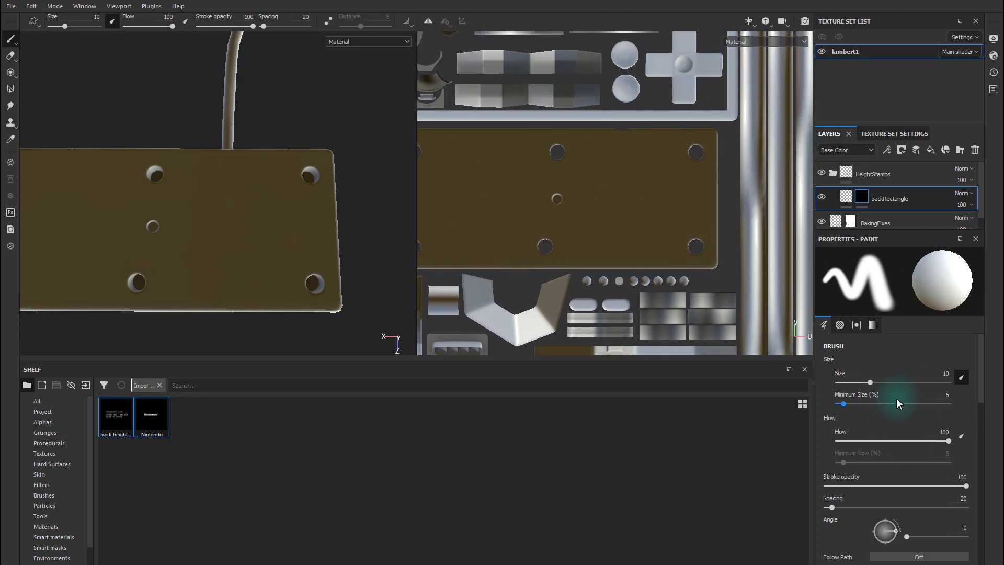
scroll(896, 387, "down", 5)
scroll(894, 375, "down", 5)
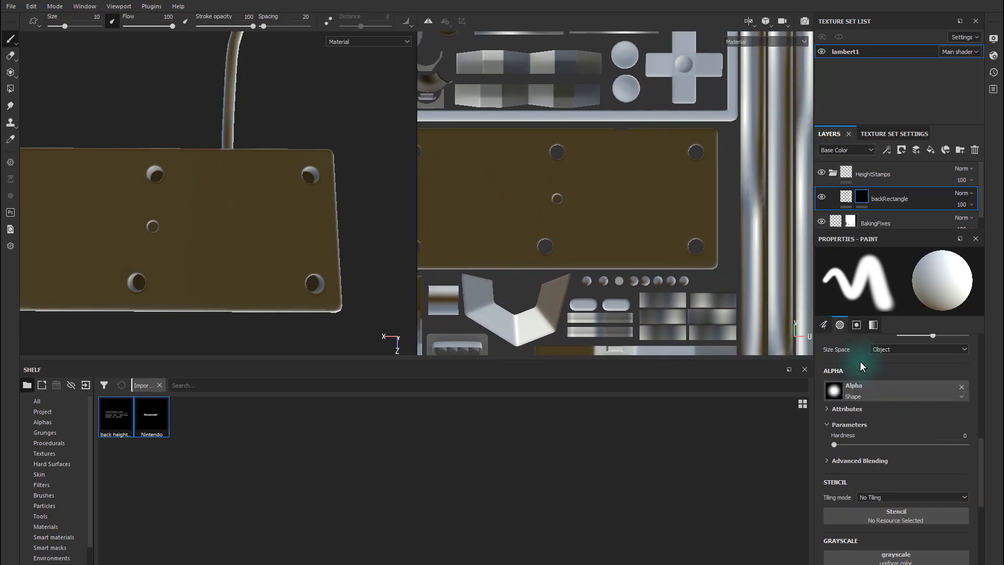
left_click(875, 391)
type("alpha")
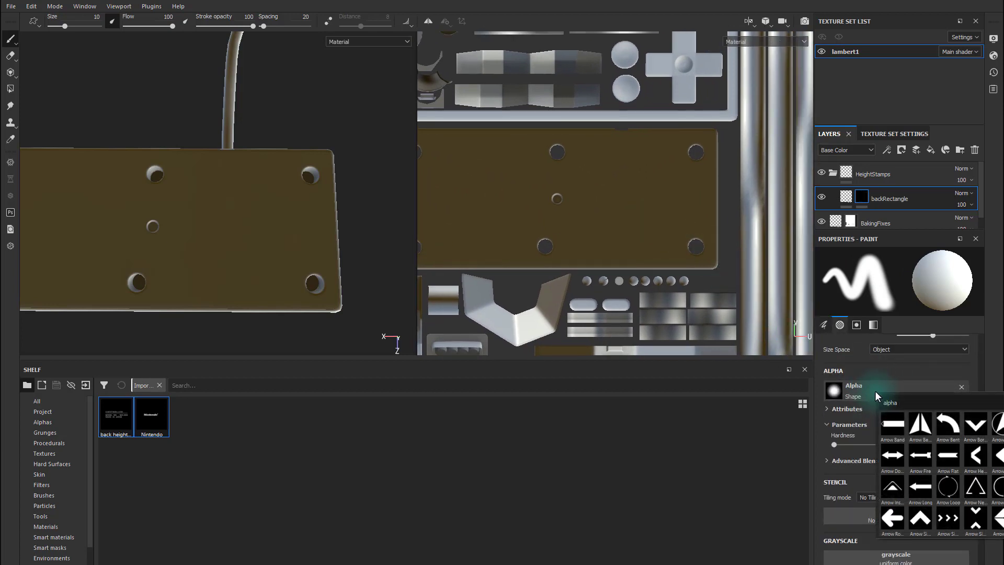
type(" rectang")
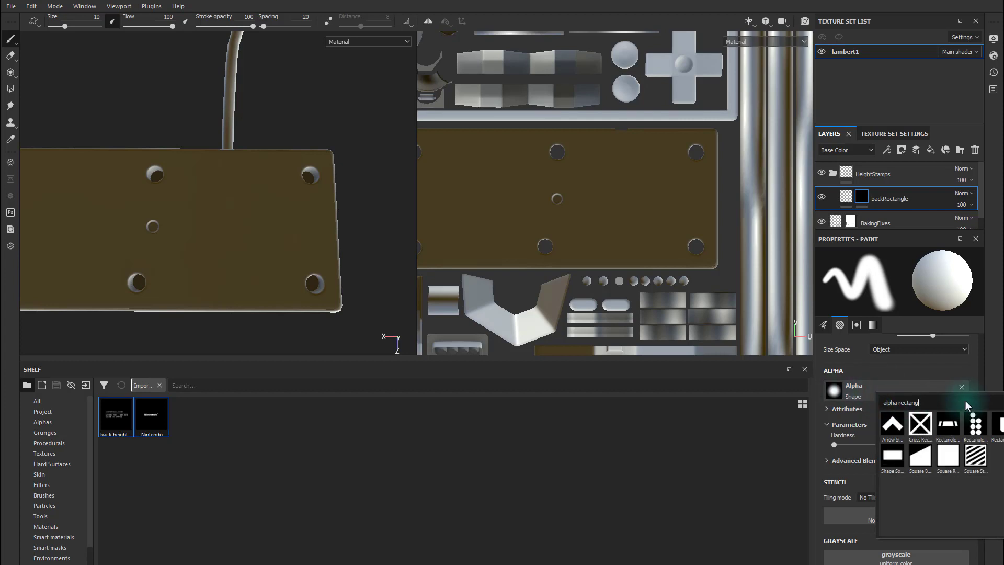
mouse_move(892, 466)
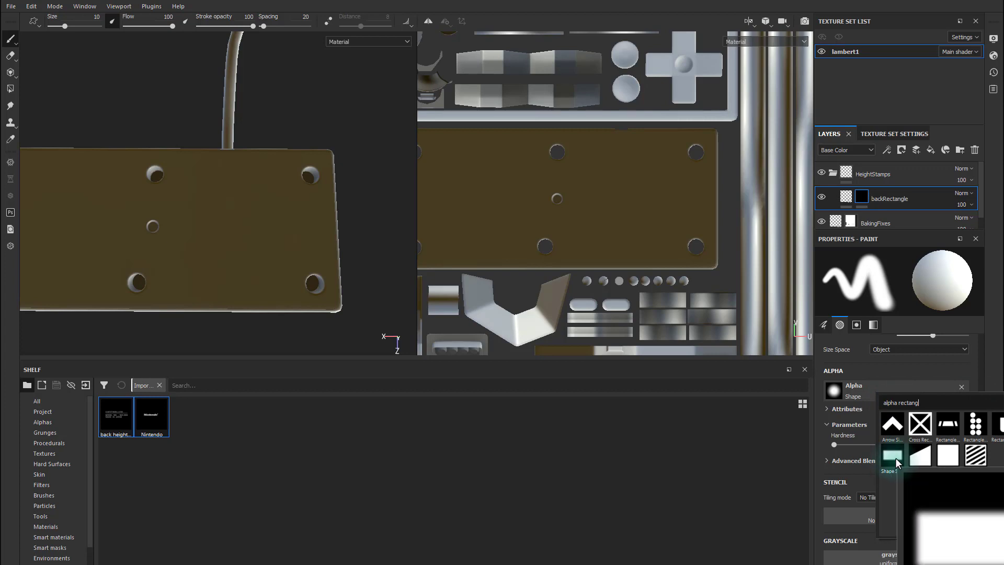
left_click(895, 457)
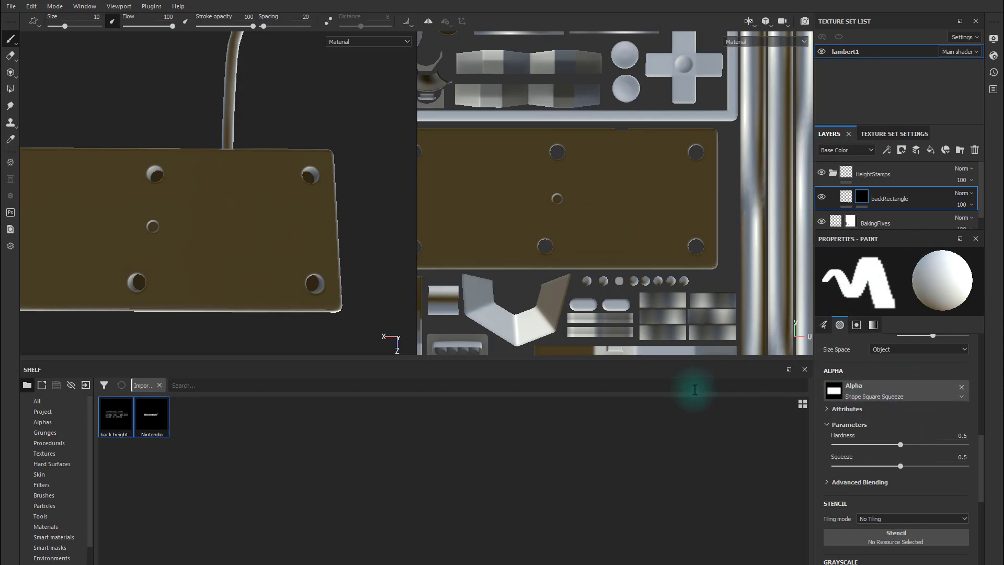
Set the brush spacing to 161 and enlarge the brush to a size of about 30.88.
scroll(874, 416, "up", 8)
scroll(873, 420, "up", 2)
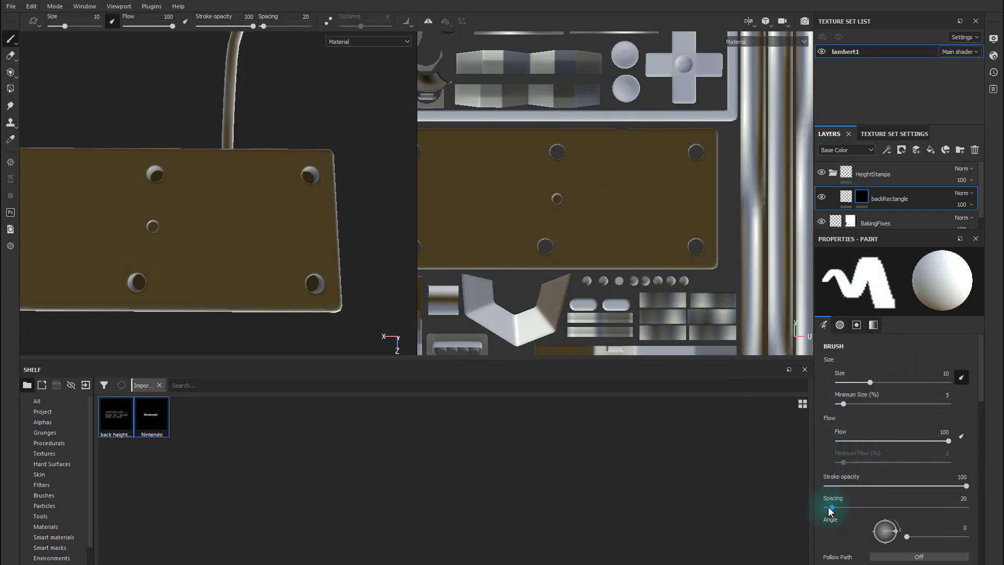
mouse_move(831, 507)
left_mouse_down()
mouse_move(892, 505)
mouse_move(881, 506)
left_mouse_up()
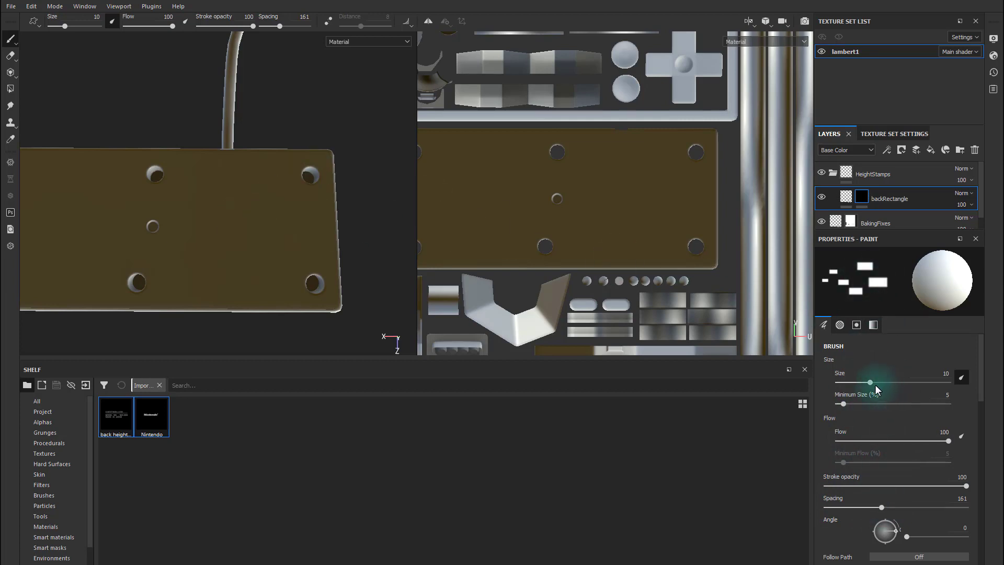
key("bracketright")
key("bracketright")
key("bracketright")
key("bracketright")
key("bracketright")
key("bracketright")
key("bracketright")
key("bracketright")
key("bracketright")
key("bracketright")
key("bracketright")
key("bracketright")
key("bracketright")
key("bracketright")
key("bracketright")
key("bracketright")
key("bracketright")
key("bracketright")
key("bracketright")
key("bracketright")
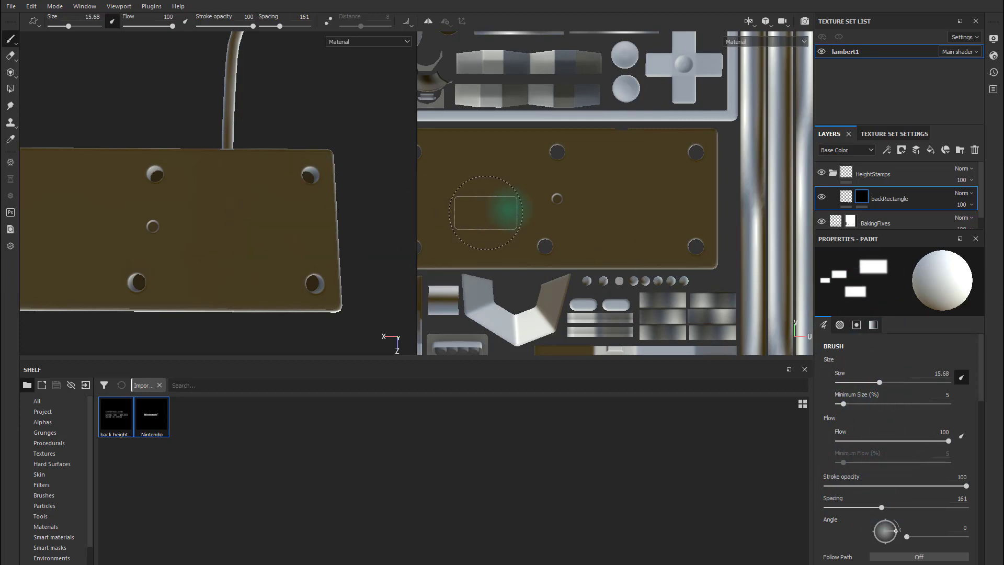
key("bracketright")
key("bracketright")
key("bracketright")
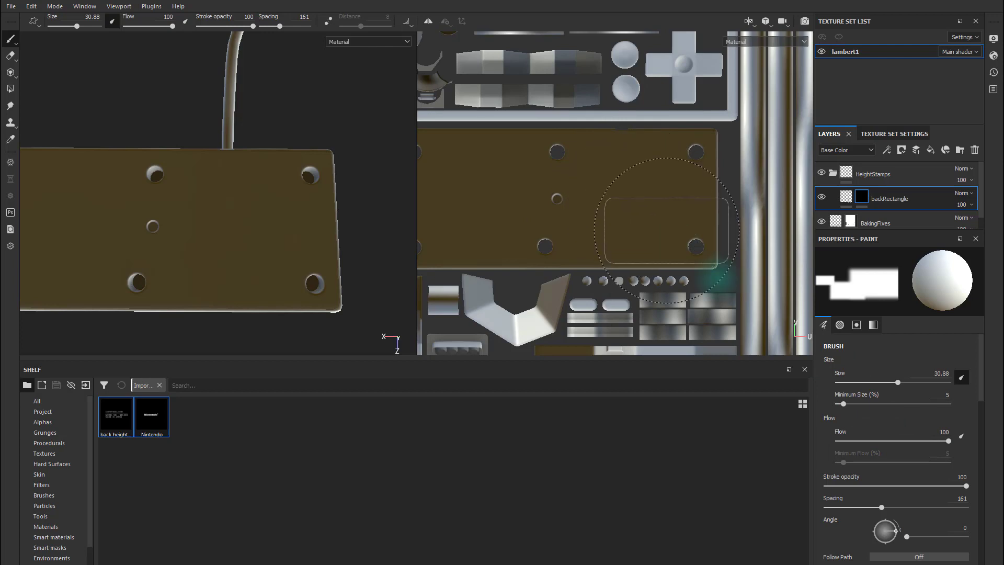
Set the square alpha's hardness to 1 and its squeeze to about 0.335.
scroll(910, 487, "down", 3)
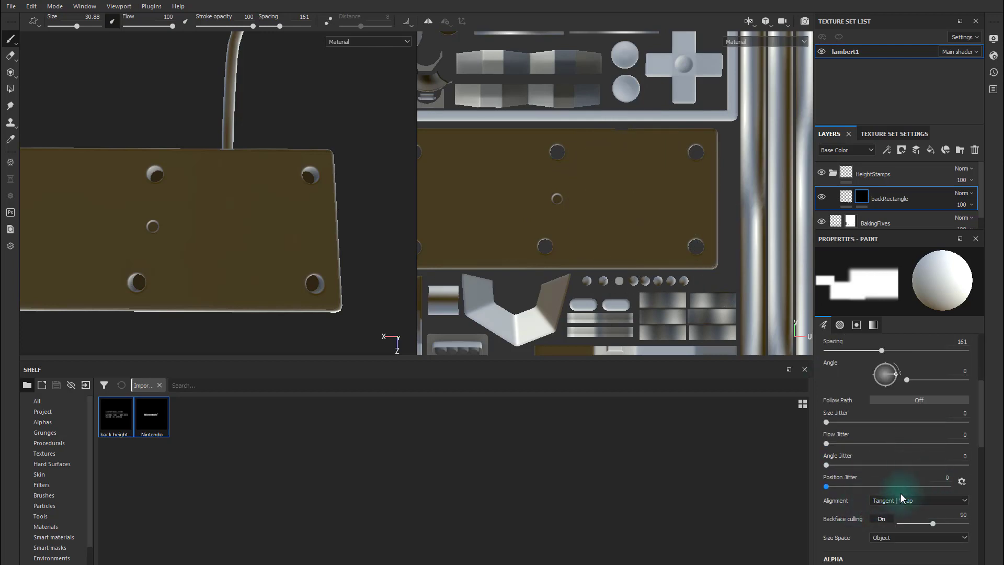
scroll(910, 497, "down", 5)
scroll(910, 500, "up", 8)
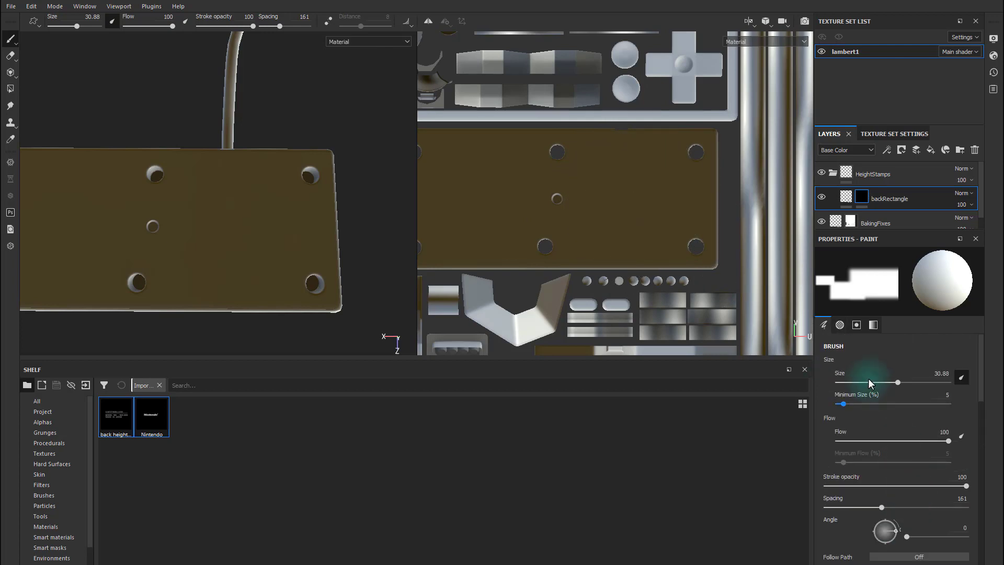
scroll(864, 497, "down", 4)
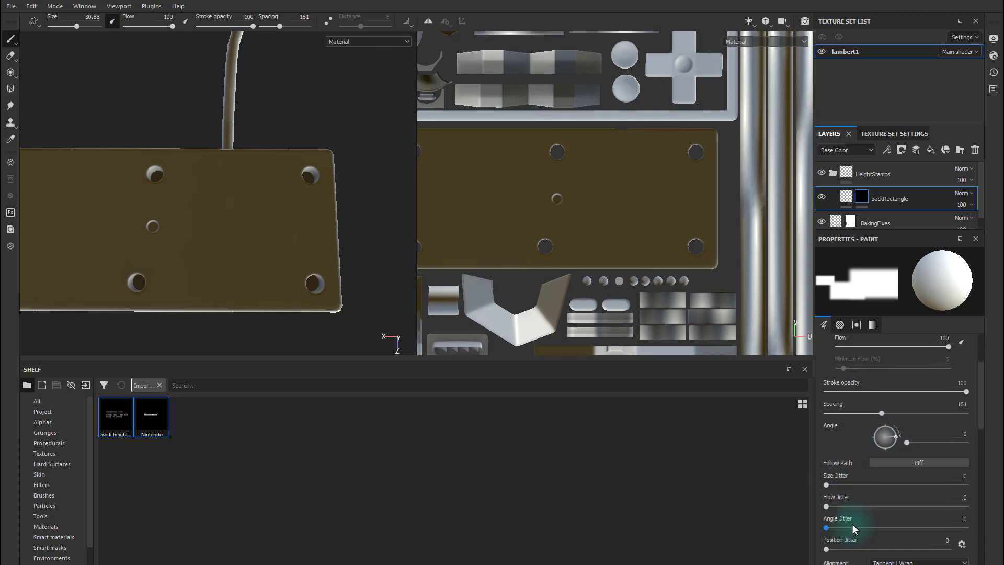
scroll(860, 491, "down", 2)
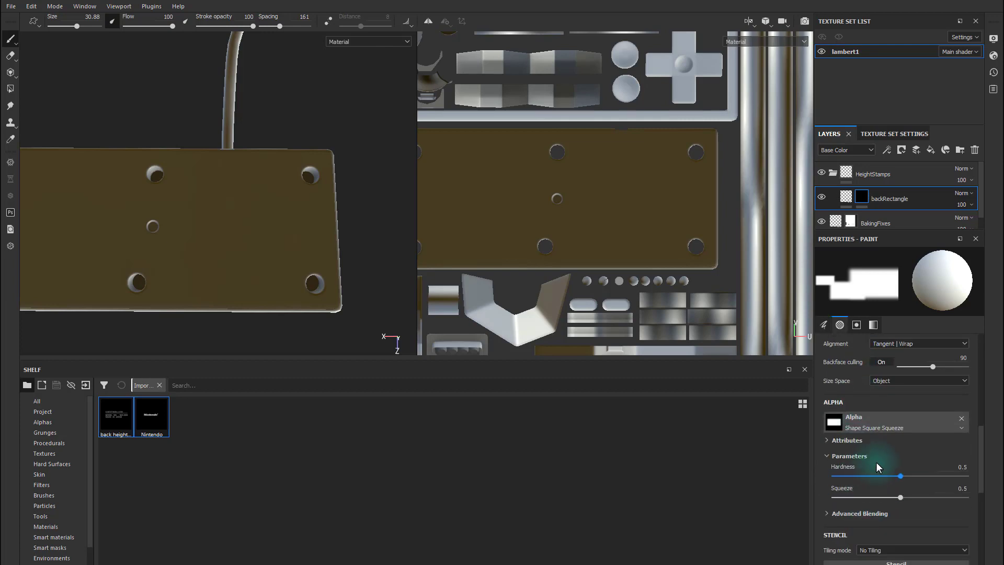
left_click(966, 475)
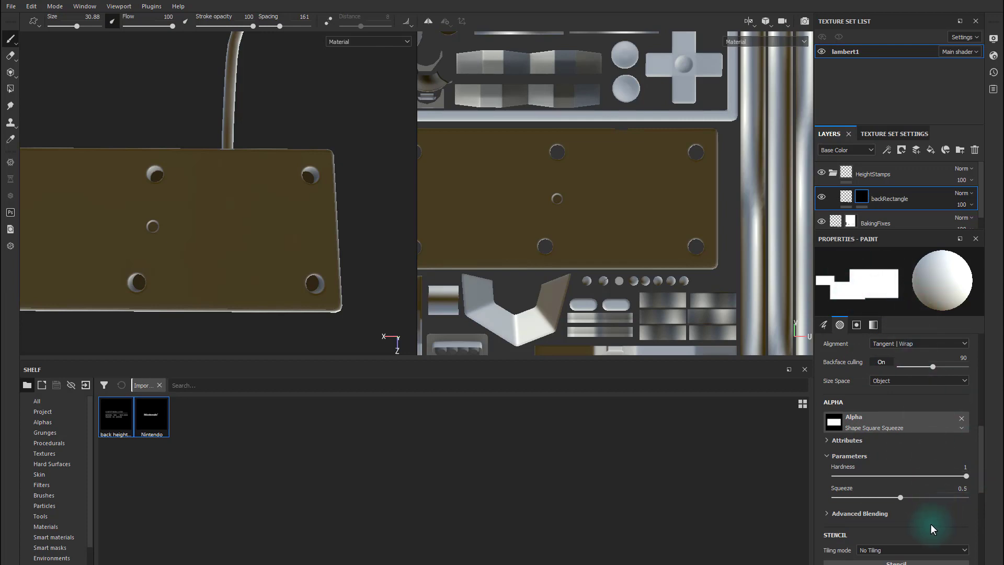
left_click_drag(898, 498, 871, 498)
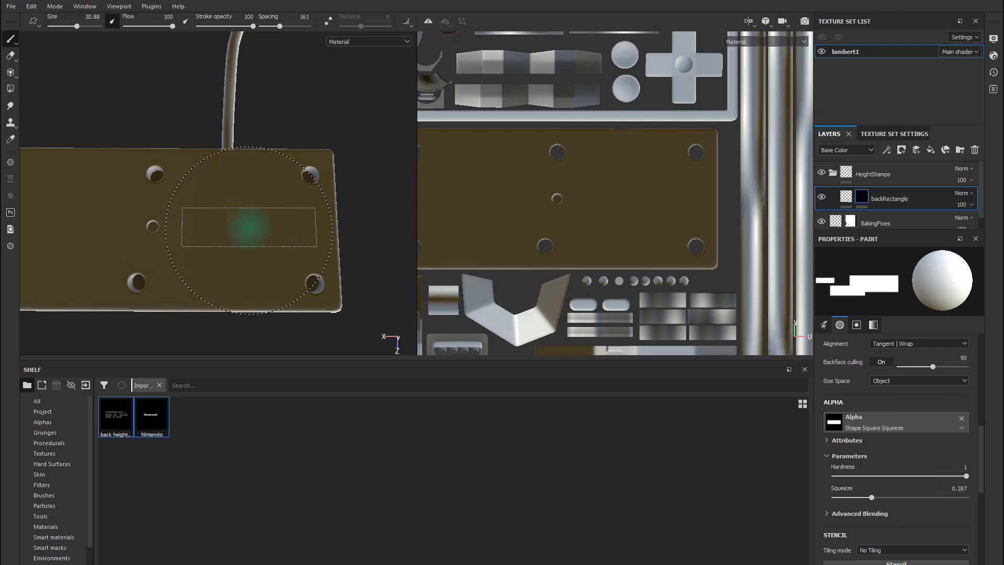
left_click_drag(870, 497, 878, 497)
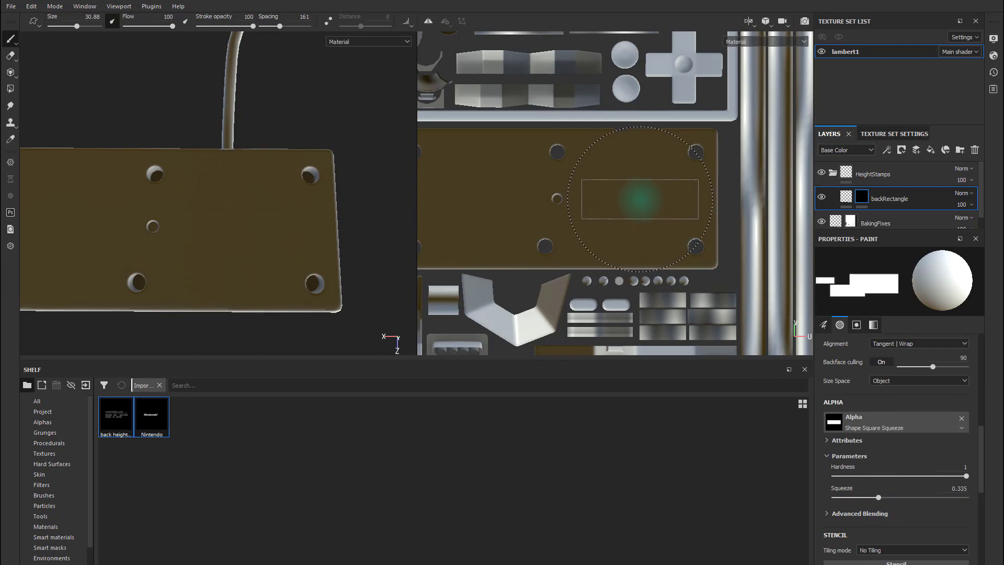
Enlarge the brush to about 35.48 and stamp one rectangle on the back plate between the centre hole and the plate's edge in the UV view.
right_click_drag(640, 199, 664, 202, "ctrl")
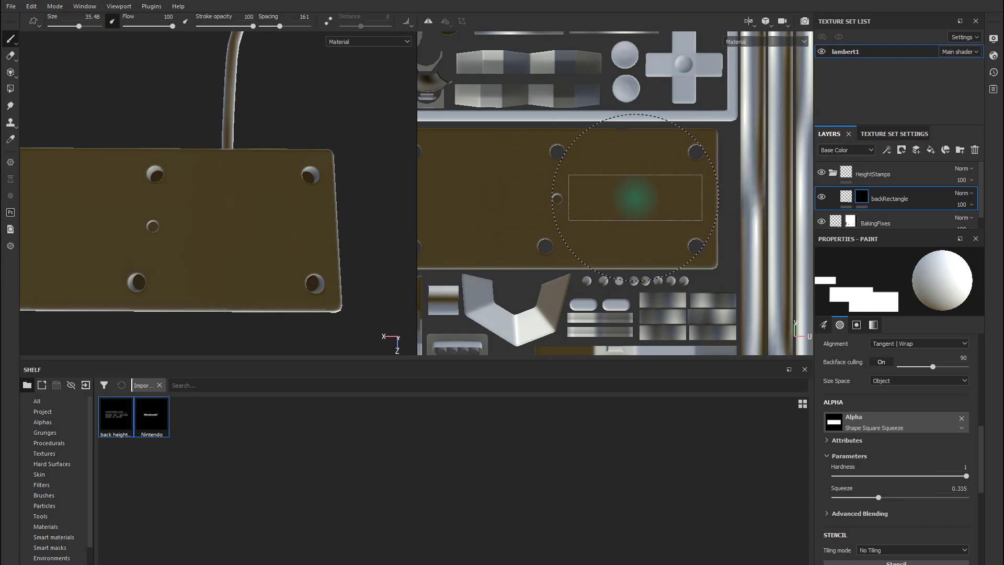
left_click(635, 198)
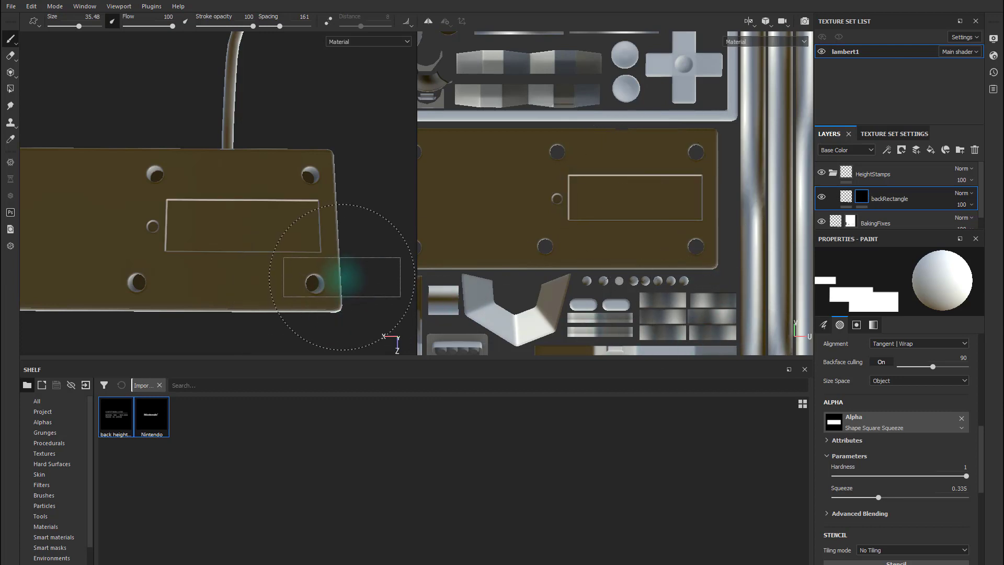
left_click_drag(274, 251, 296, 253, "alt")
right_click_drag(297, 251, 322, 255, "shift")
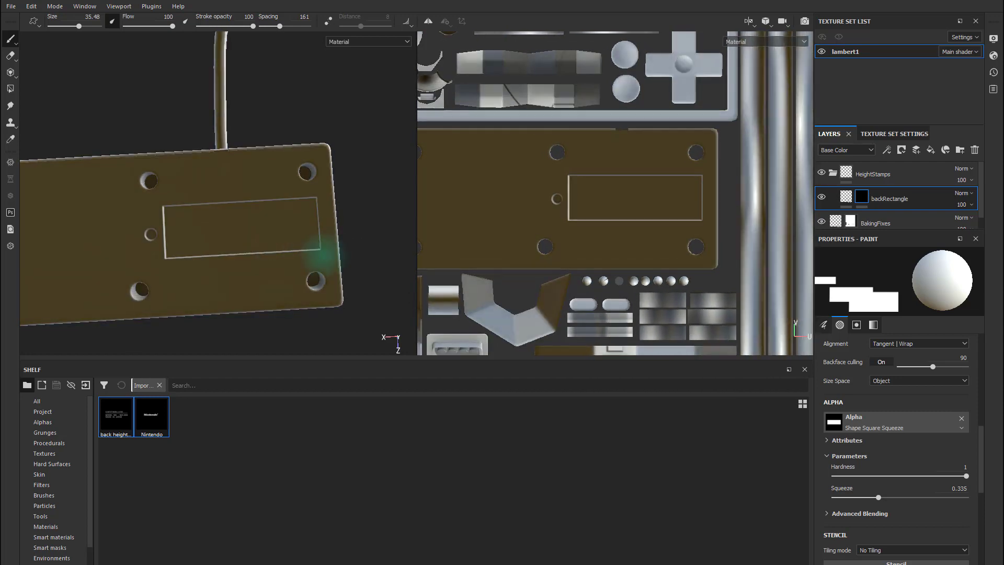
Set the backRectangle fill's height to about -0.3074 and inspect the recess under different lighting.
left_click(847, 198)
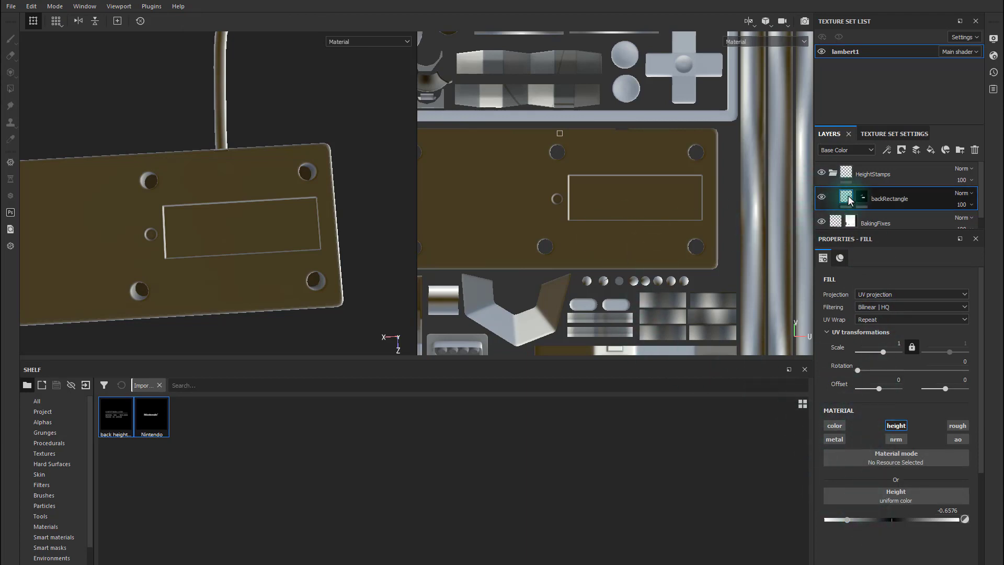
left_click_drag(846, 519, 871, 518)
left_click_drag(346, 273, 371, 255, "alt")
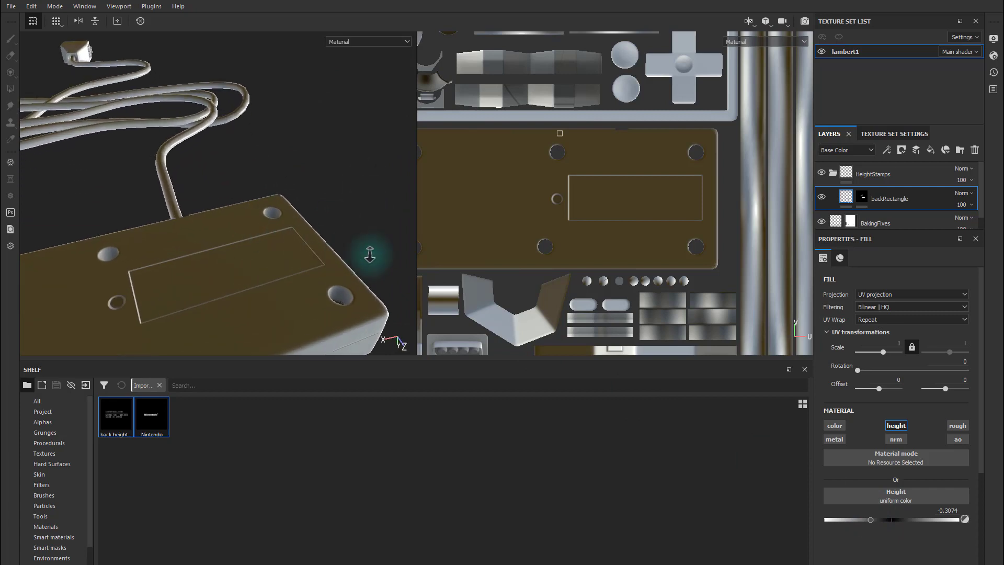
right_click_drag(370, 255, 358, 258, "alt")
right_click_drag(358, 258, 181, 263, "shift")
mouse_move(313, 238)
left_mouse_down("alt")
mouse_move(296, 264)
mouse_move(305, 253)
left_mouse_up("alt")
right_click_drag(304, 253, 248, 278, "alt")
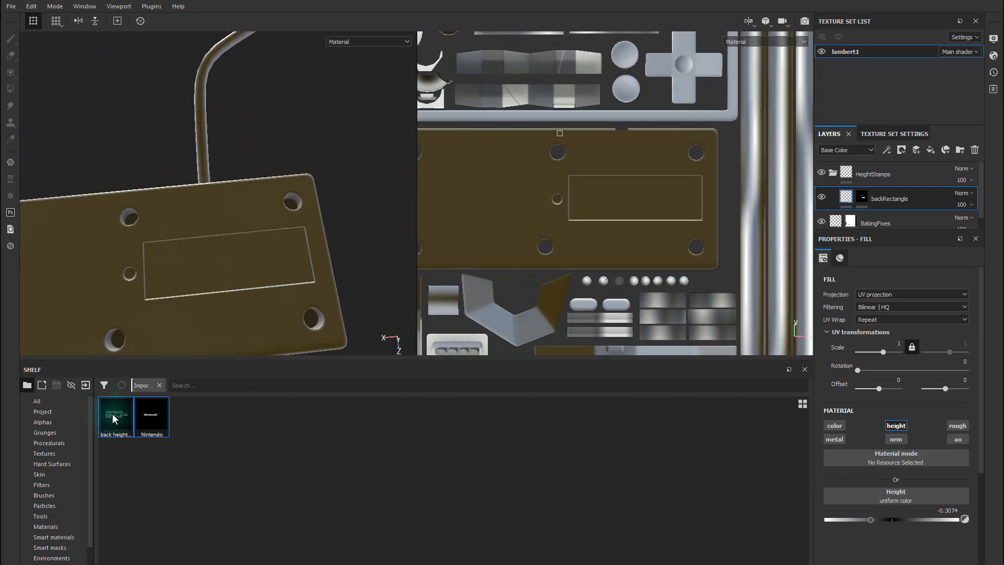
Add a fill layer named backNintendoText above backRectangle and turn off its color, metal, normal, roughness and AO channels.
left_click(929, 151)
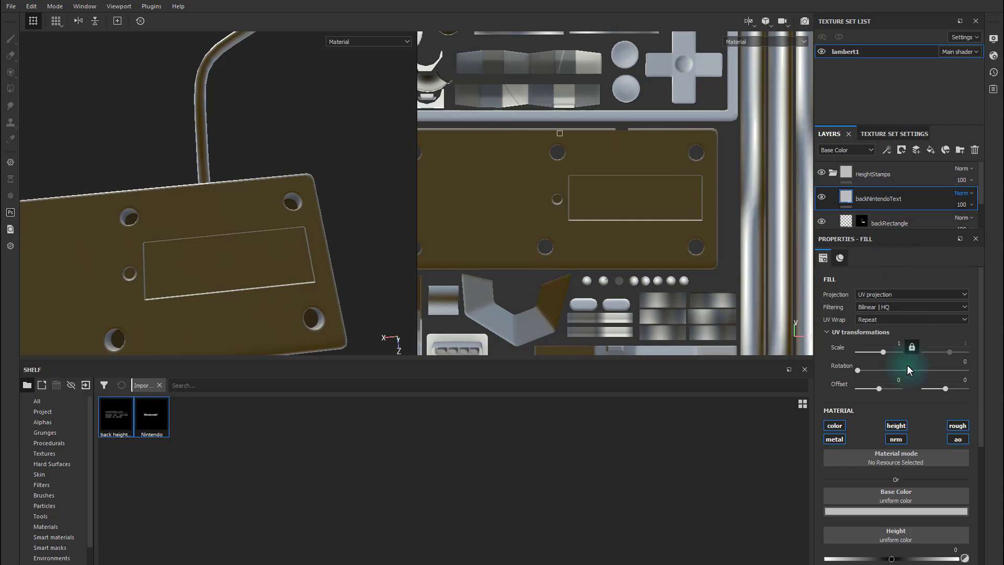
left_click(834, 425)
left_click(834, 438)
left_click(900, 439)
left_click(956, 426)
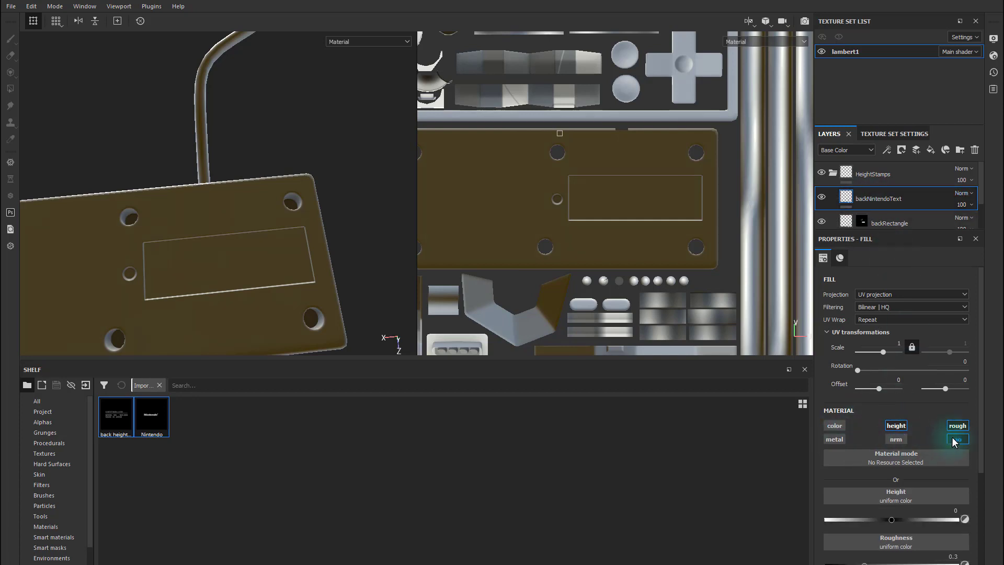
left_click(953, 439)
Raise the backNintendoText fill's height to a positive value and add a black mask to the layer.
scroll(900, 490, "down", 3)
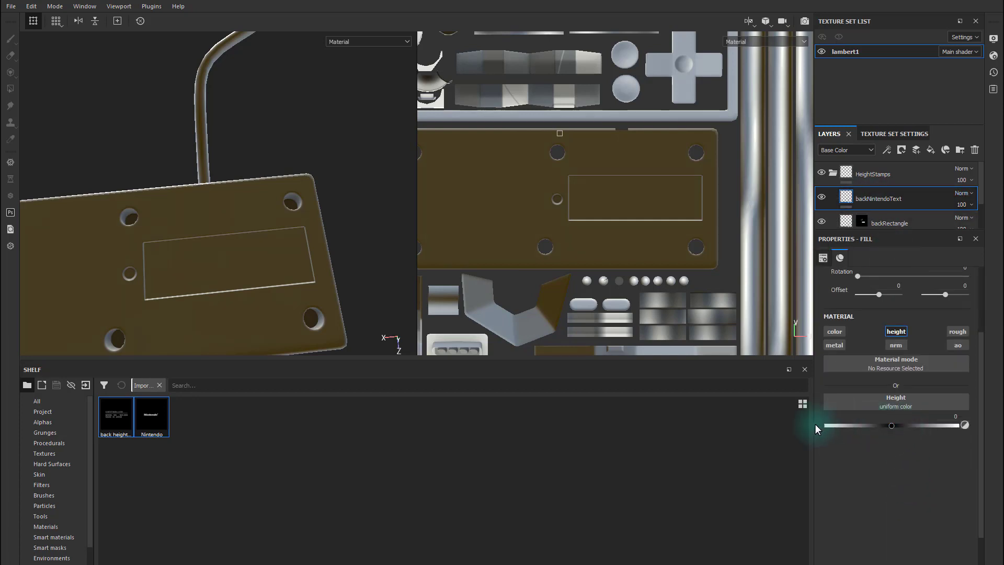
left_click_drag(887, 424, 924, 425)
right_click(923, 203)
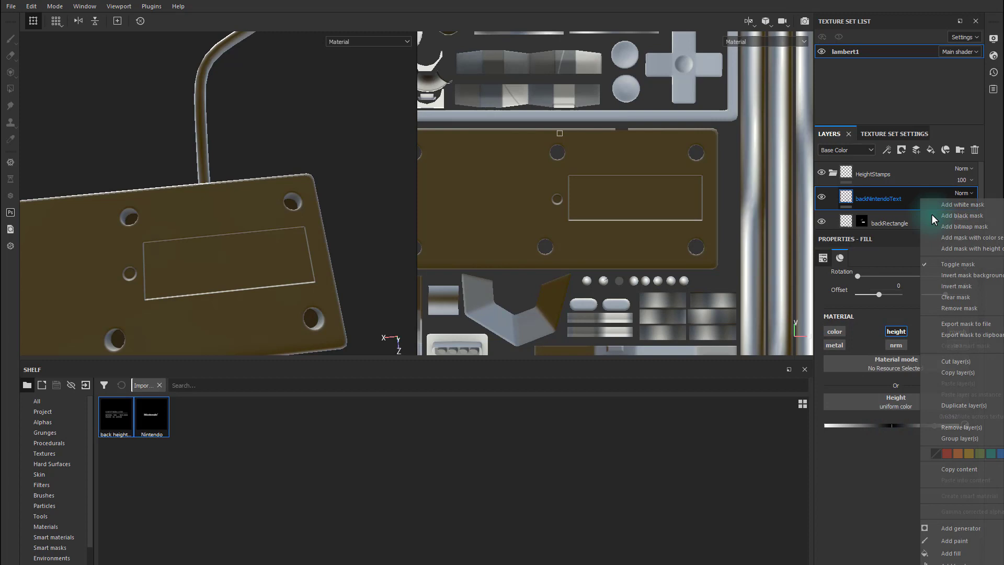
left_click(961, 215)
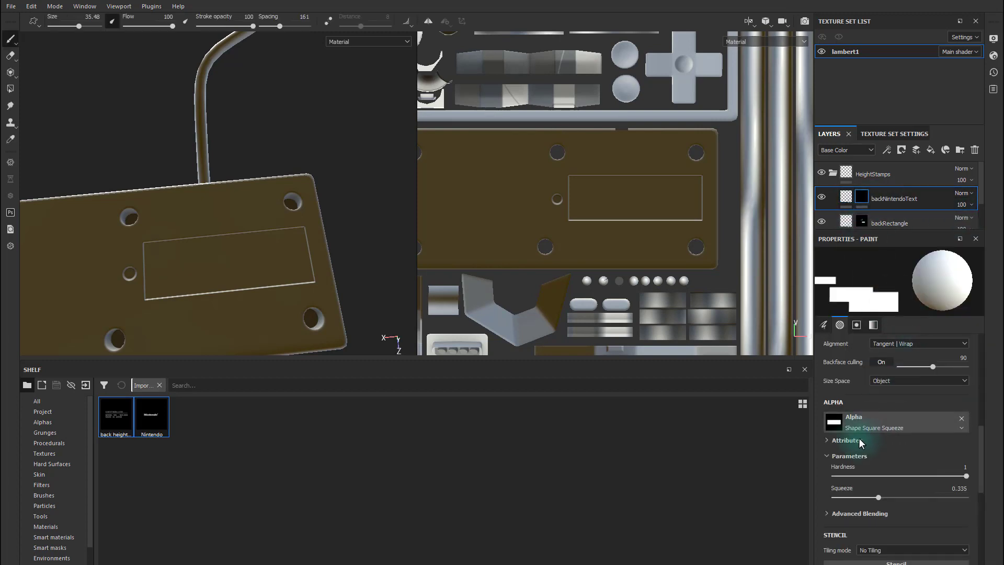
Assign the imported Nintendo alpha to the mask brush, finding it among the shelf's alphas with the search "nint".
left_click(294, 452)
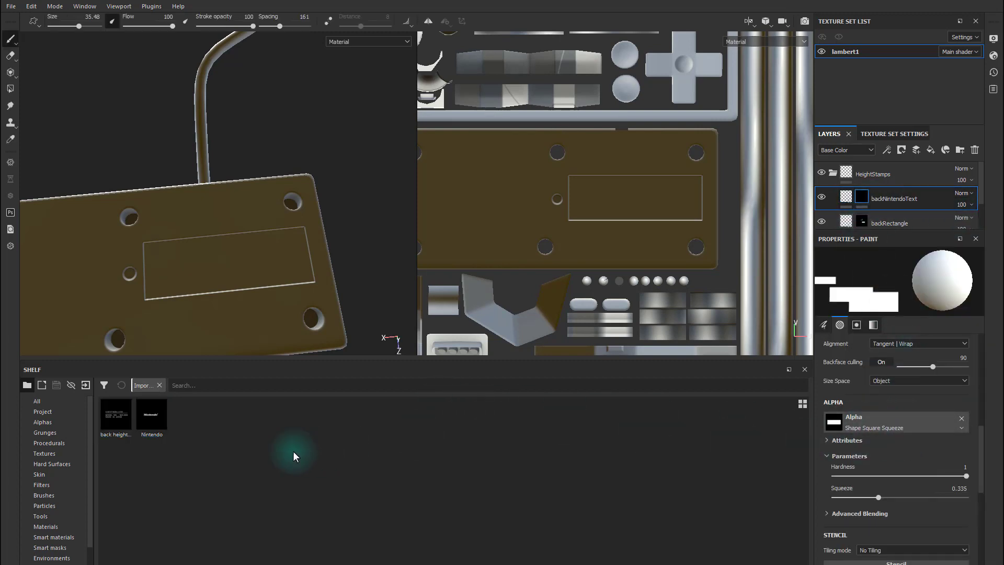
left_click(157, 417)
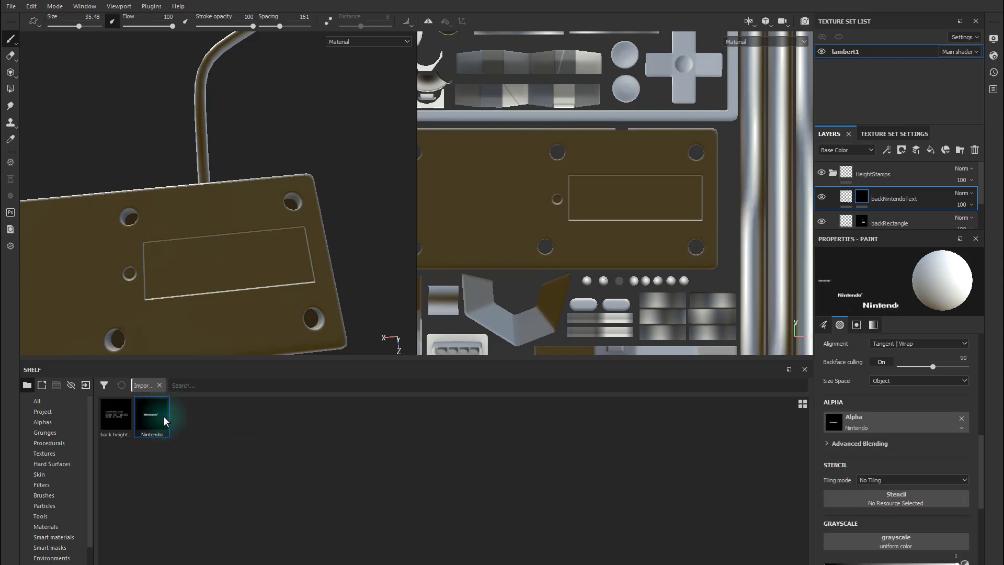
left_click(194, 386)
left_click(57, 422)
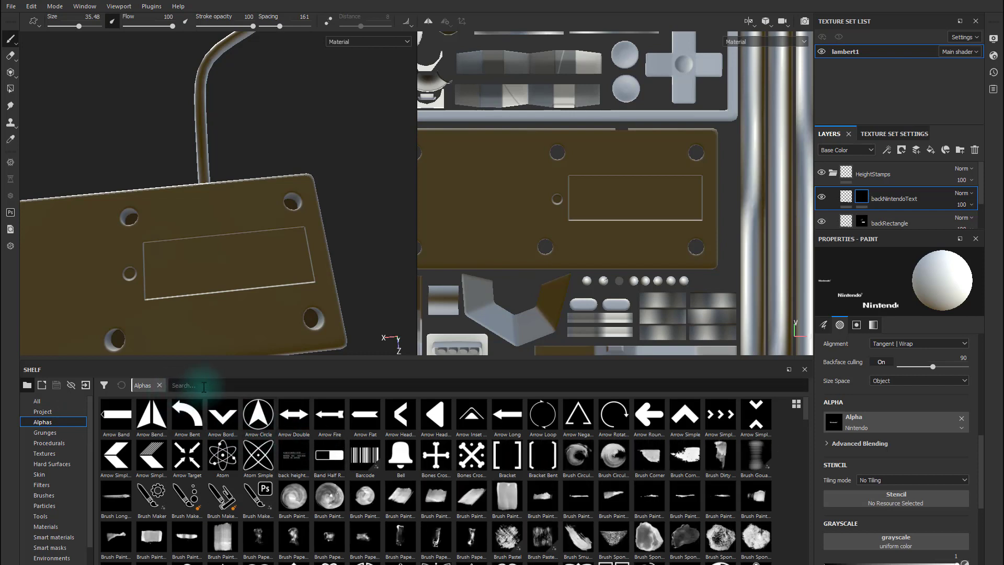
type("nin")
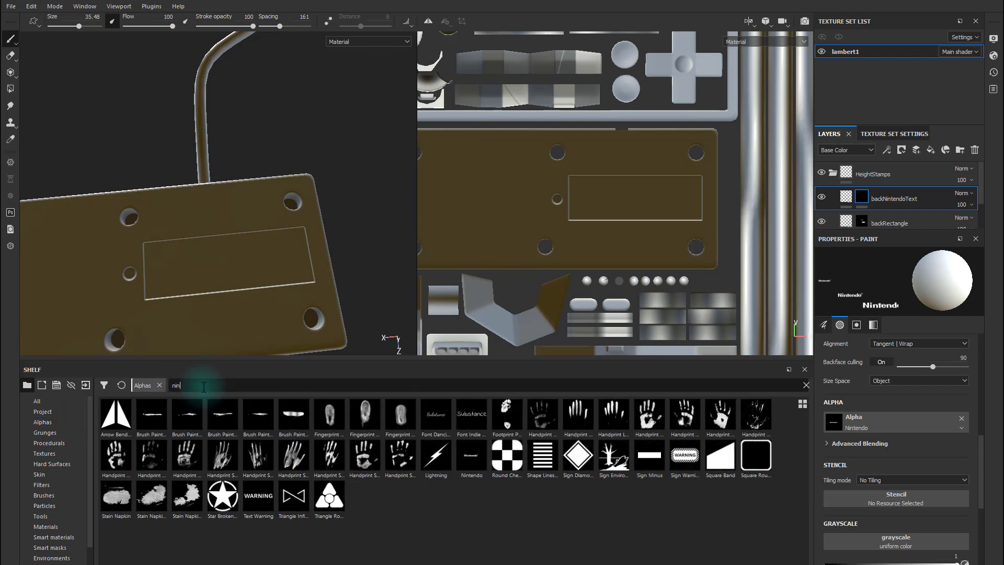
type("t")
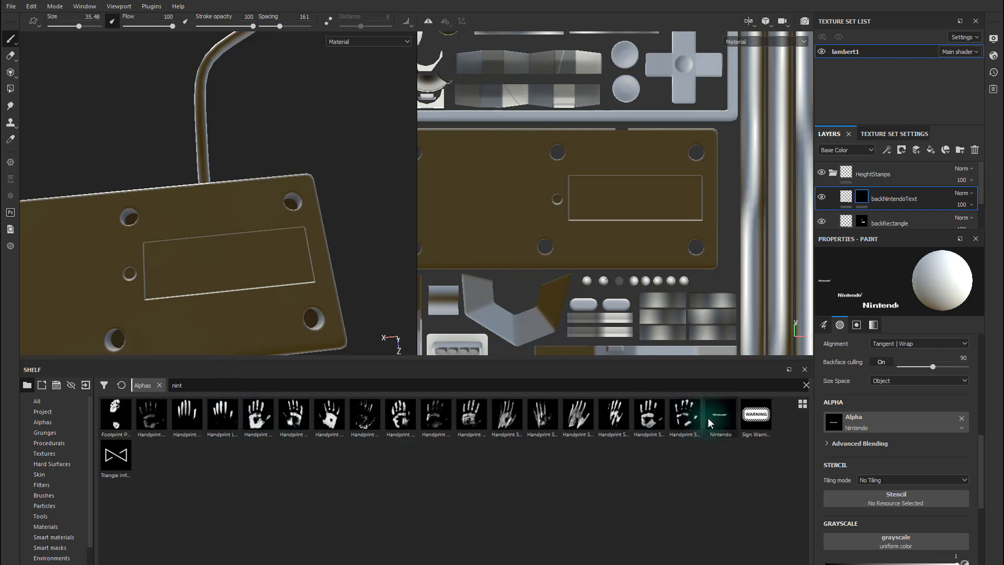
left_click_drag(717, 418, 880, 416)
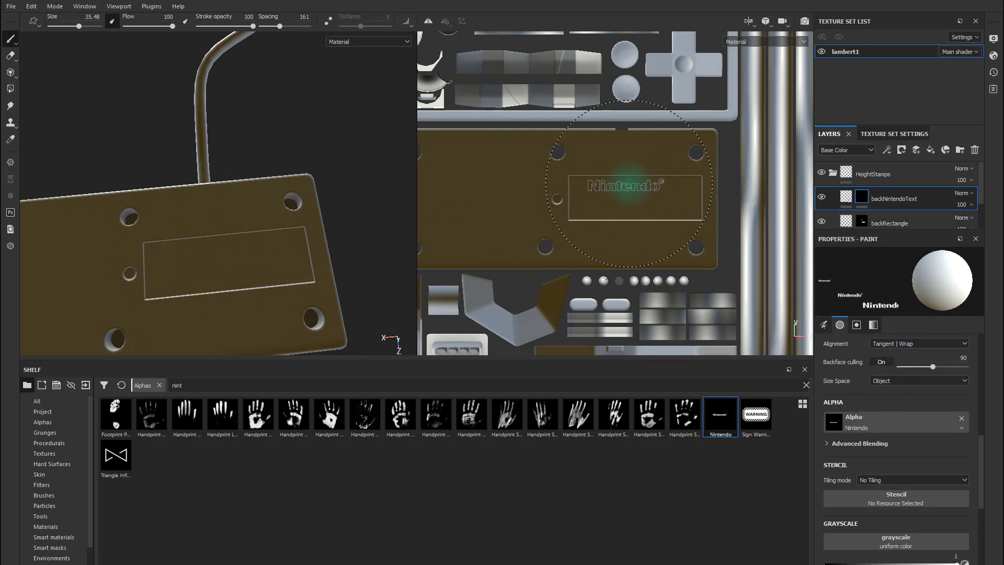
Shrink the brush to size 26.6 and stamp the Nintendo alpha inside the upper part of the back plate's rectangle.
scroll(627, 192, "down", 1)
scroll(627, 193, "up", 5)
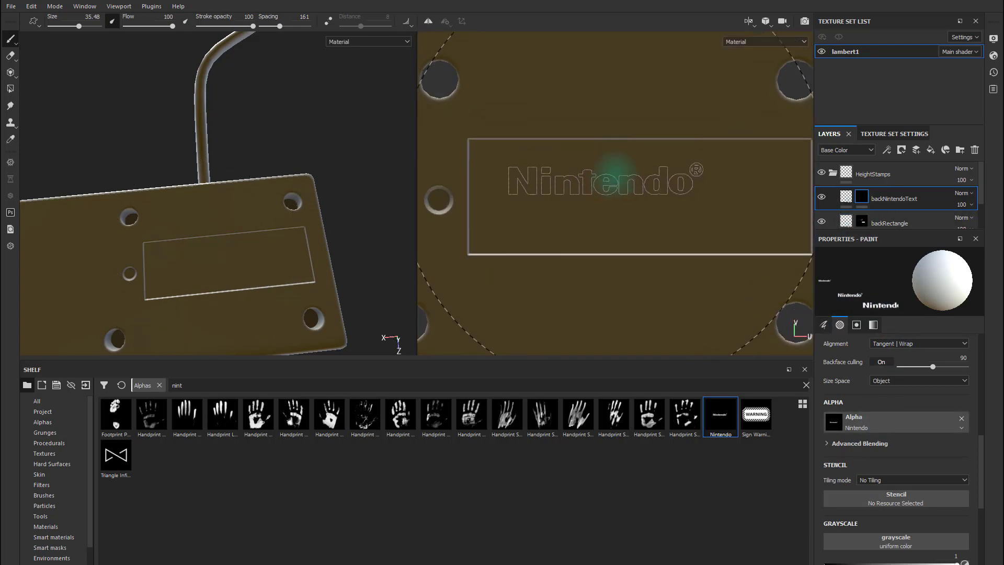
scroll(630, 183, "up", 2)
scroll(612, 165, "down", 3)
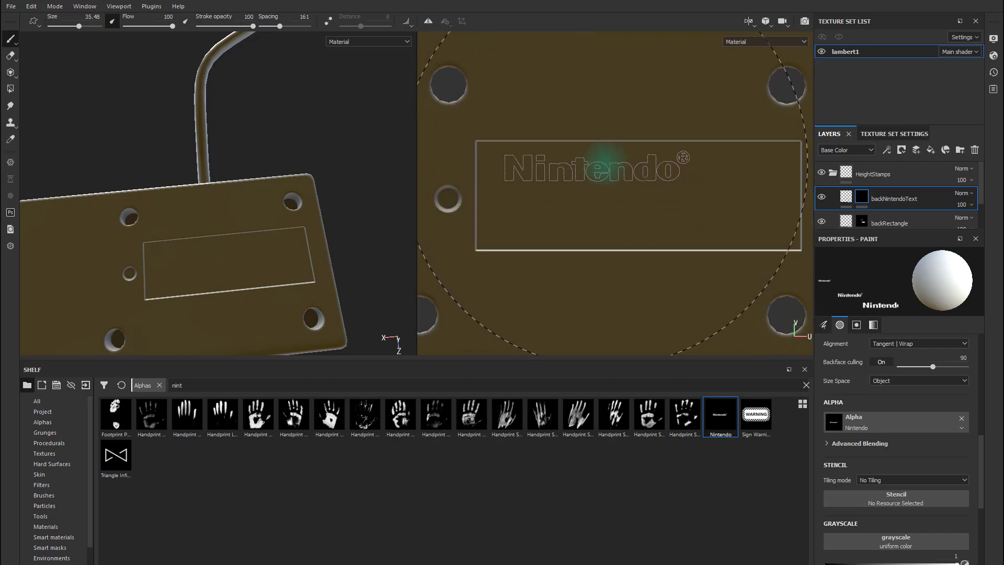
key("bracketleft")
key("bracketleft")
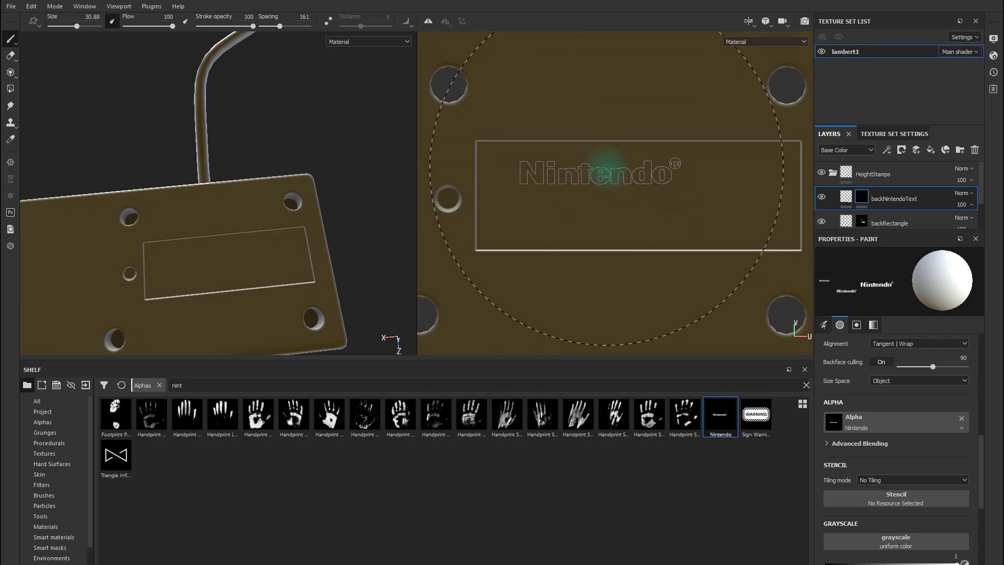
key("bracketleft")
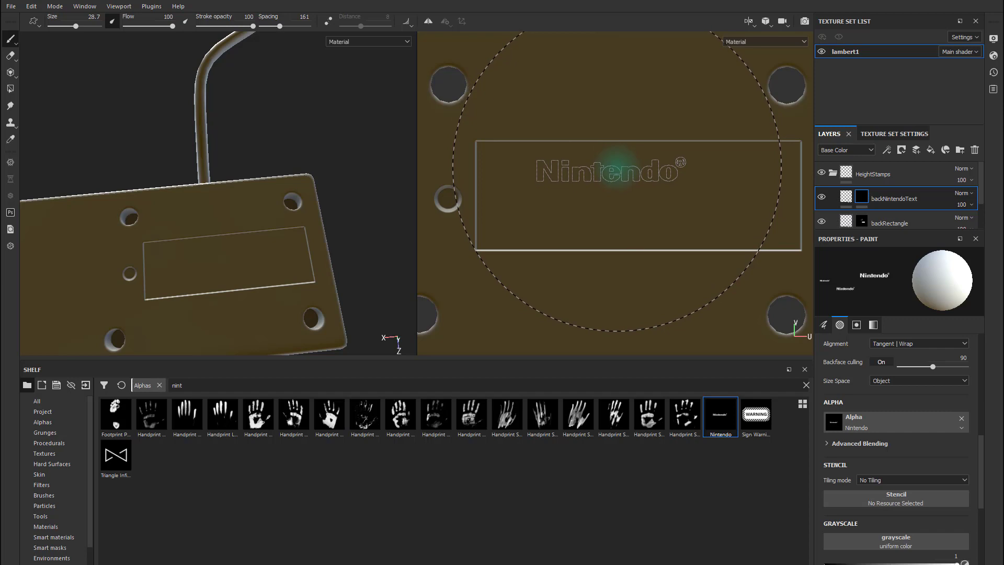
key("bracketleft")
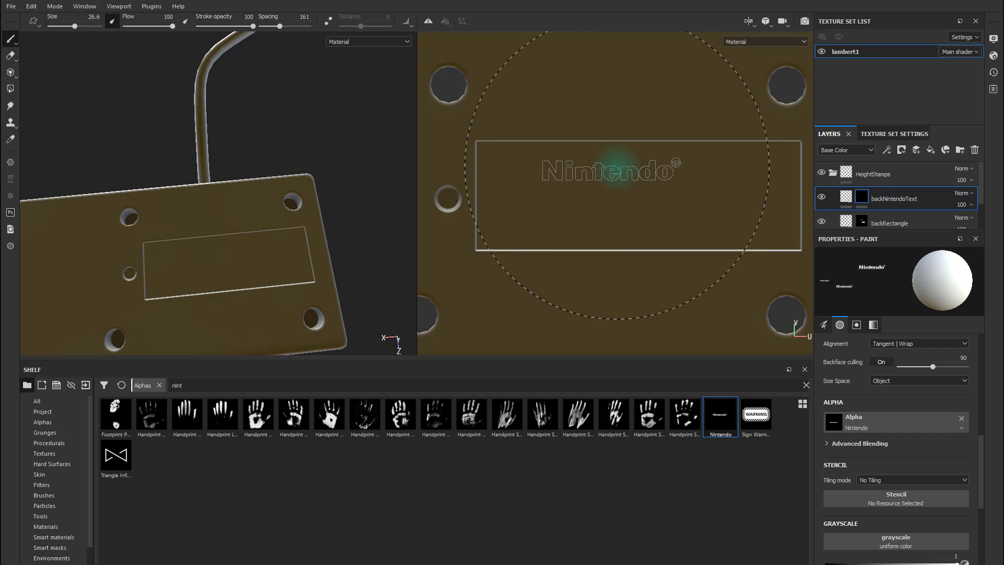
left_click(614, 166)
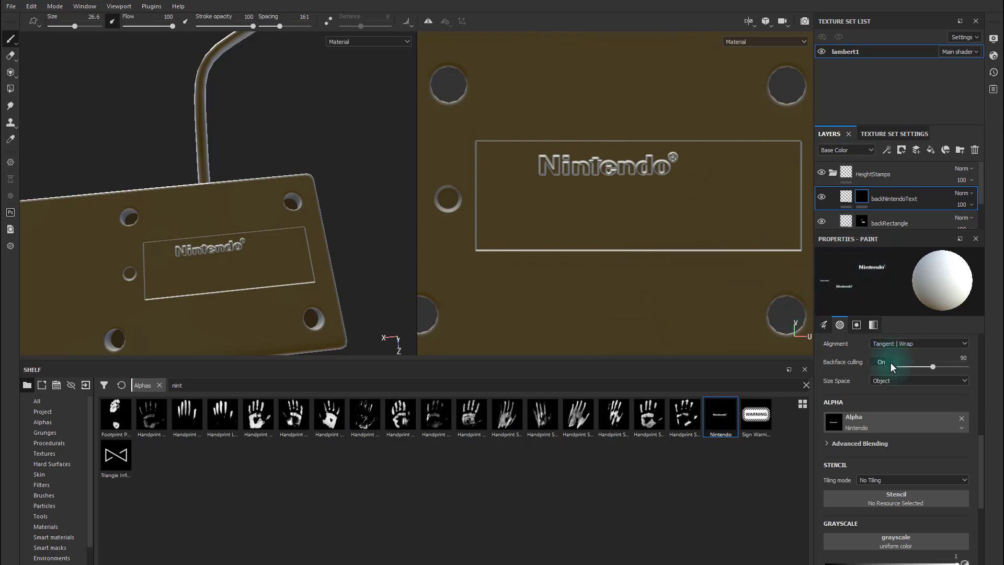
Assign the back height controller alpha to the mask brush, finding it among the shelf's alphas with the search "back".
left_click(806, 385)
left_click(190, 385)
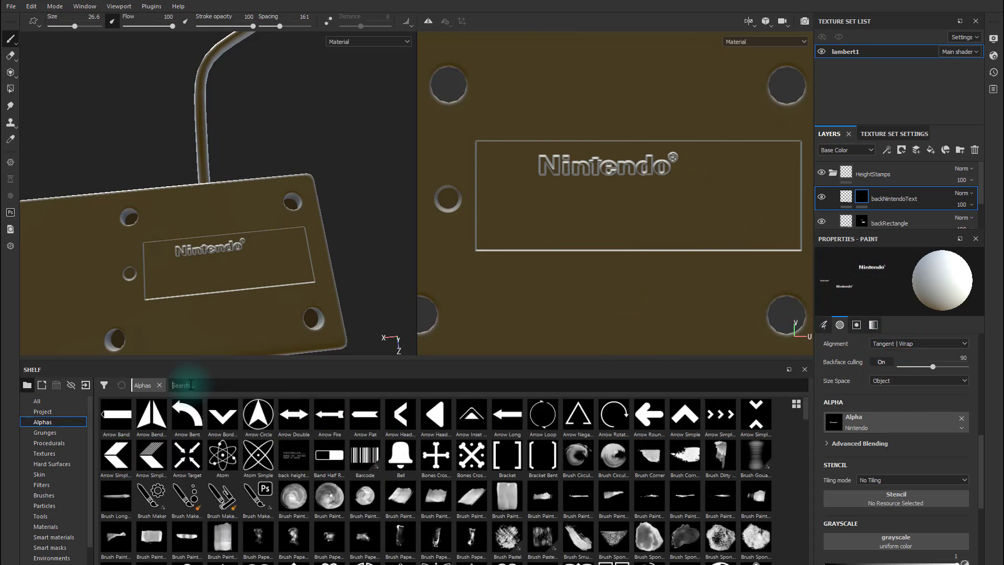
type("back")
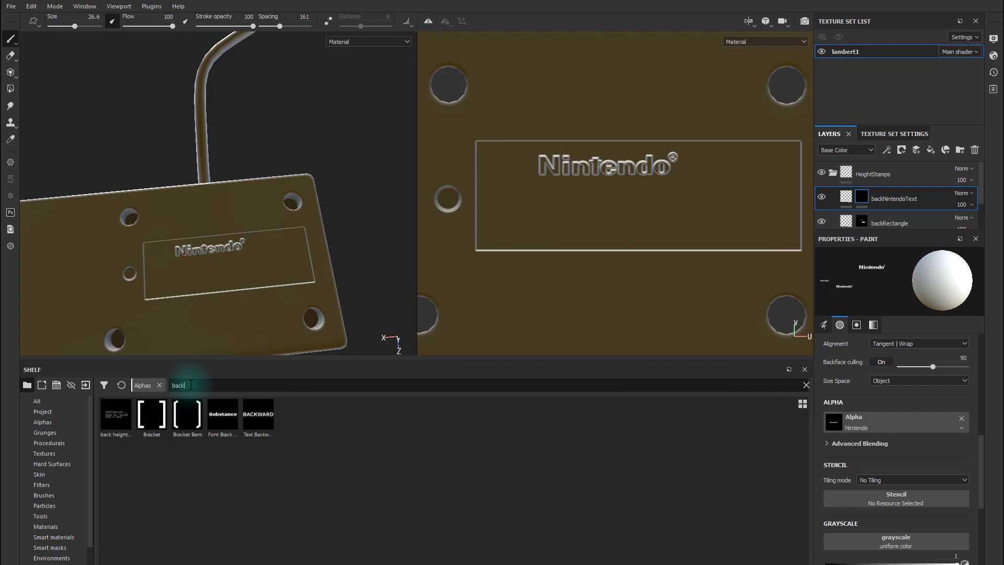
left_click(118, 412)
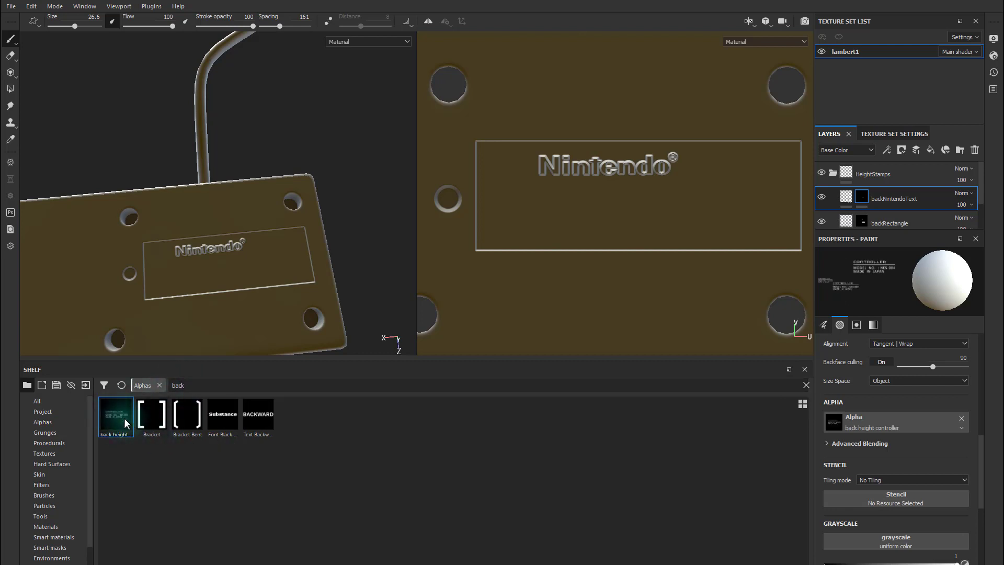
mouse_move(118, 418)
left_mouse_down()
mouse_move(253, 470)
mouse_move(634, 455)
mouse_move(847, 426)
left_mouse_up()
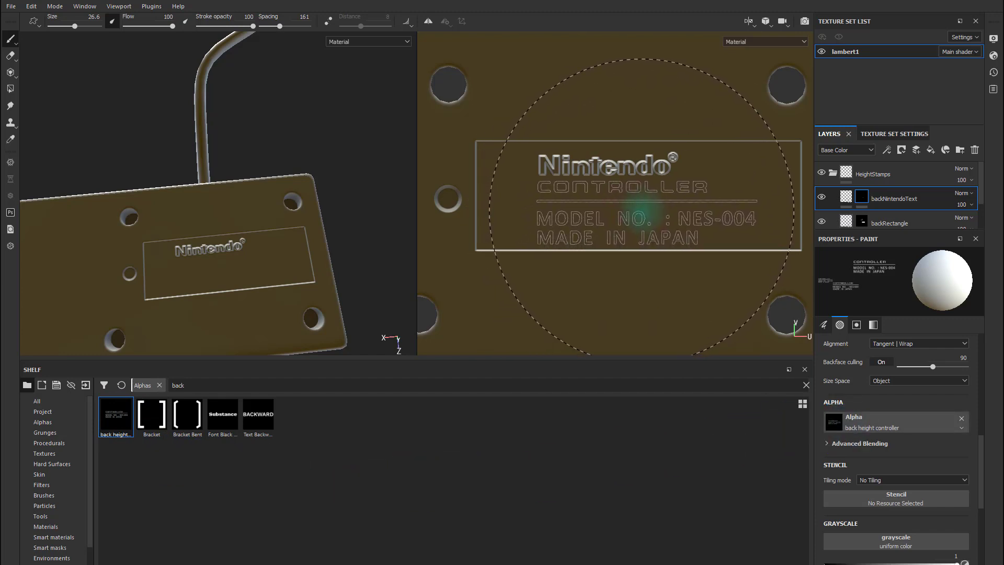
Reduce the brush size to 22.64 and stamp the controller model text directly below the Nintendo lettering, aligned with its left edge.
key("bracketleft")
key("bracketleft")
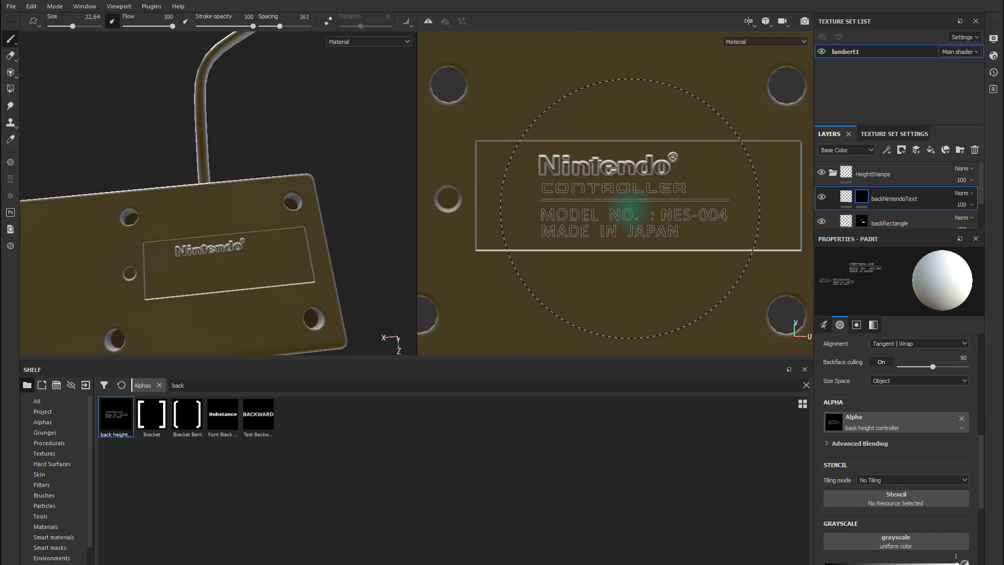
left_click(630, 210)
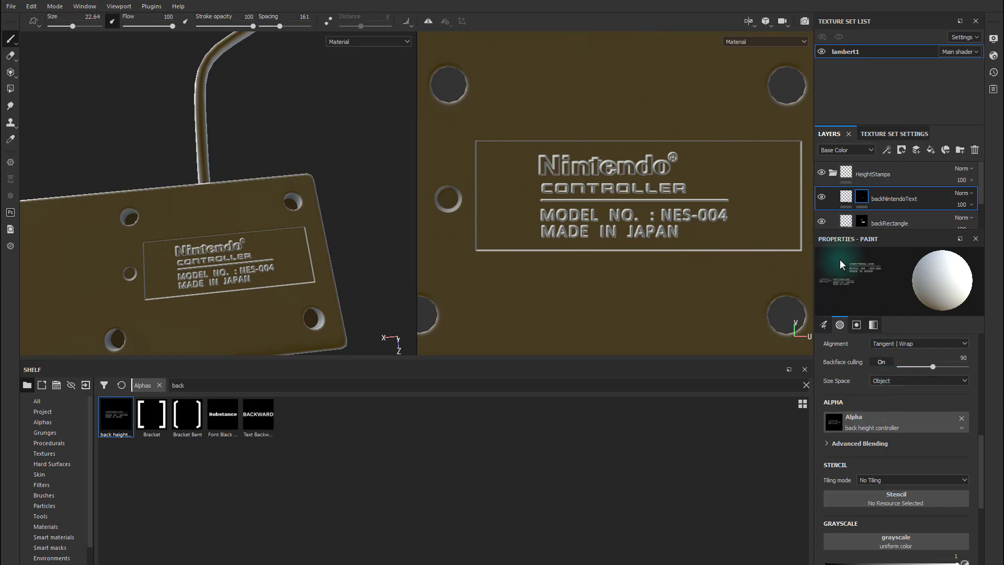
Lower the backNintendoText fill's height to about 0.2 and inspect the raised text under different lighting and angles.
left_click(846, 196)
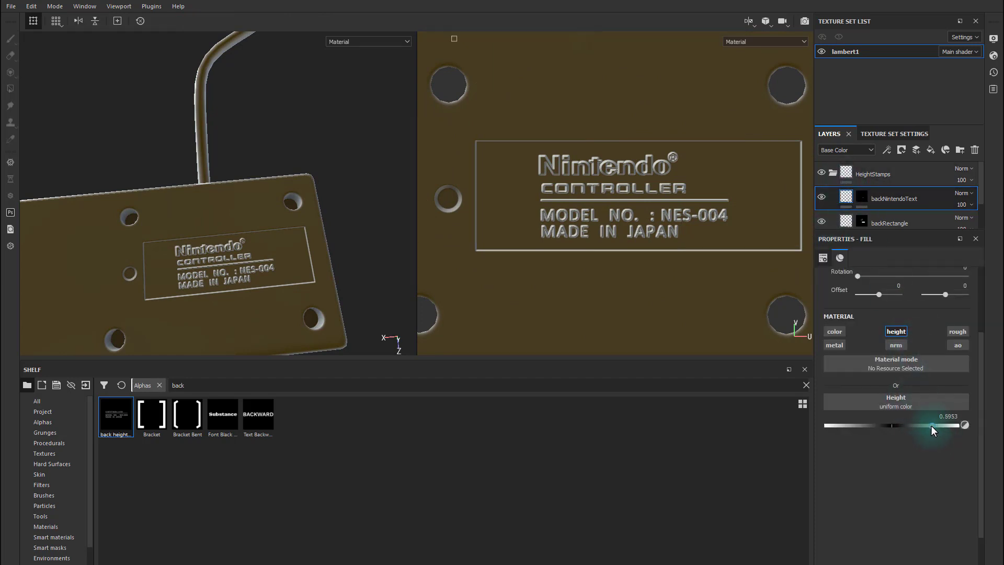
left_click_drag(931, 425, 904, 425)
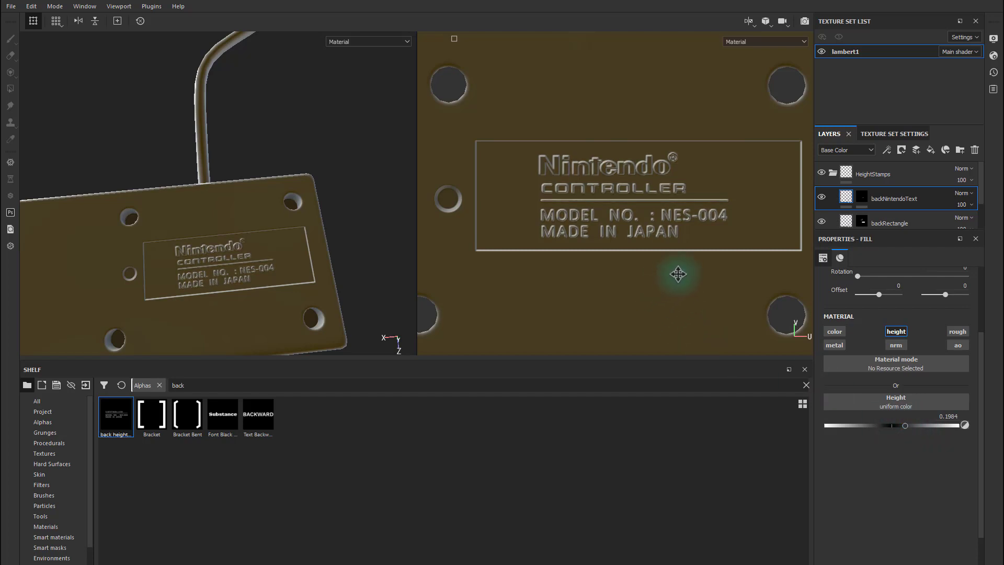
right_click_drag(673, 274, 537, 265, "shift")
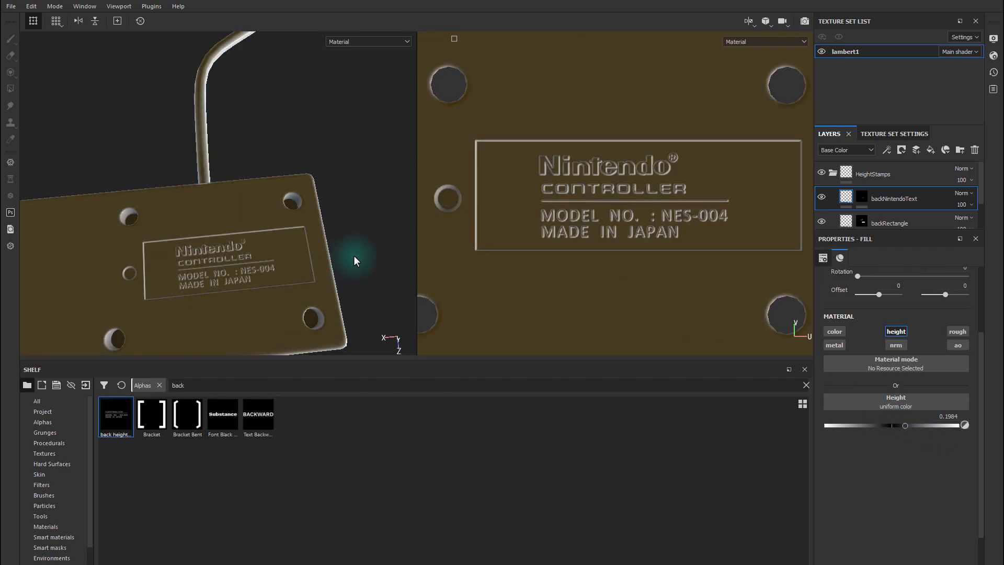
left_click_drag(320, 251, 265, 183, "alt")
left_click_drag(278, 157, 353, 265, "alt")
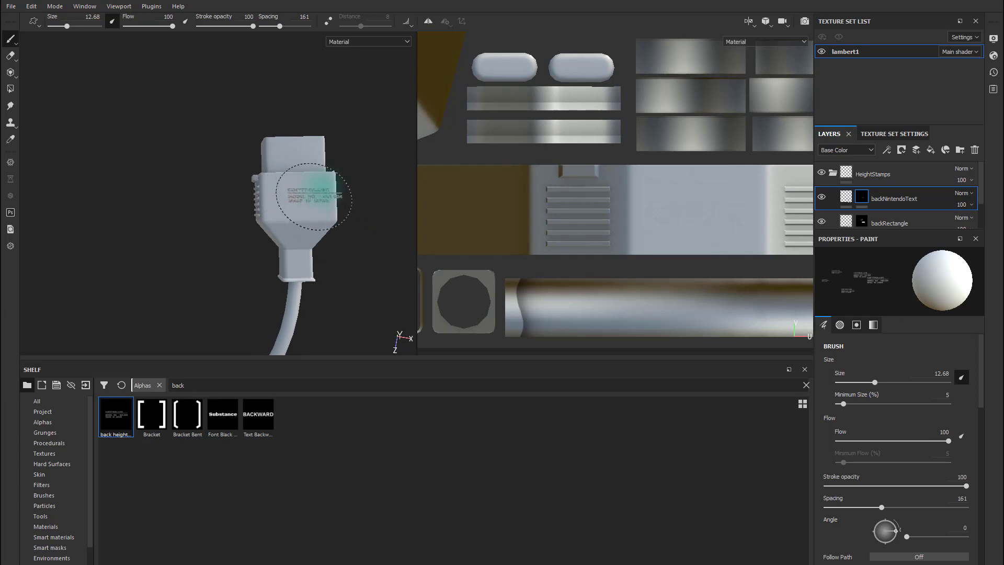
Add a fill layer named plugRectangle above backNintendoText in the HeightStamps group.
scroll(309, 190, "up", 5)
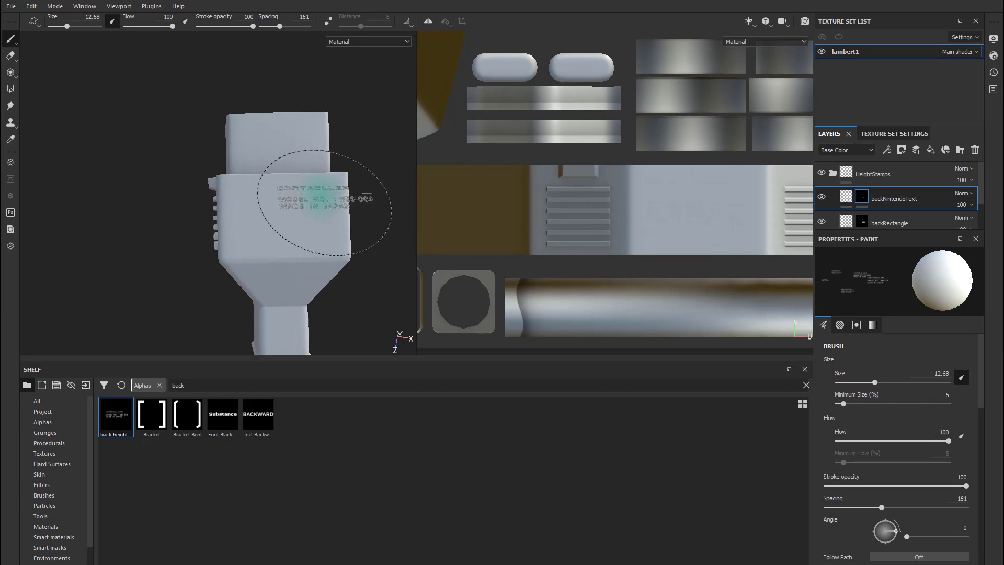
scroll(280, 225, "down", 4)
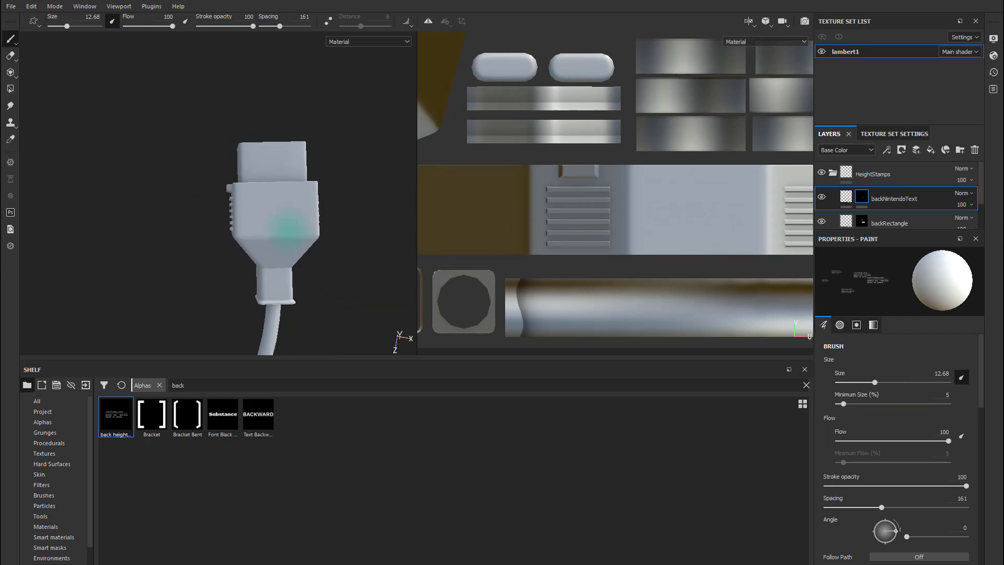
scroll(583, 230, "down", 3)
scroll(584, 230, "down", 3)
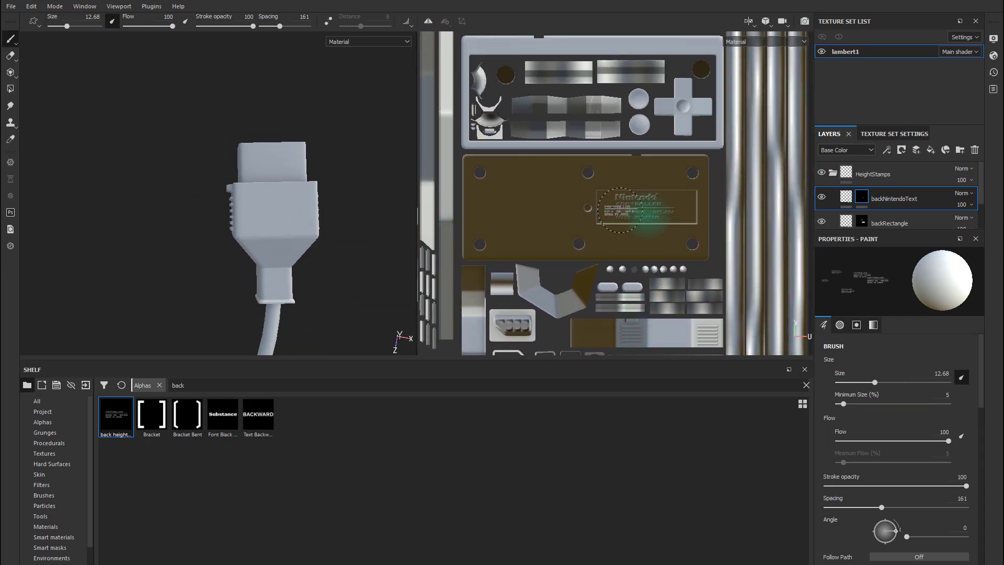
left_click(933, 152)
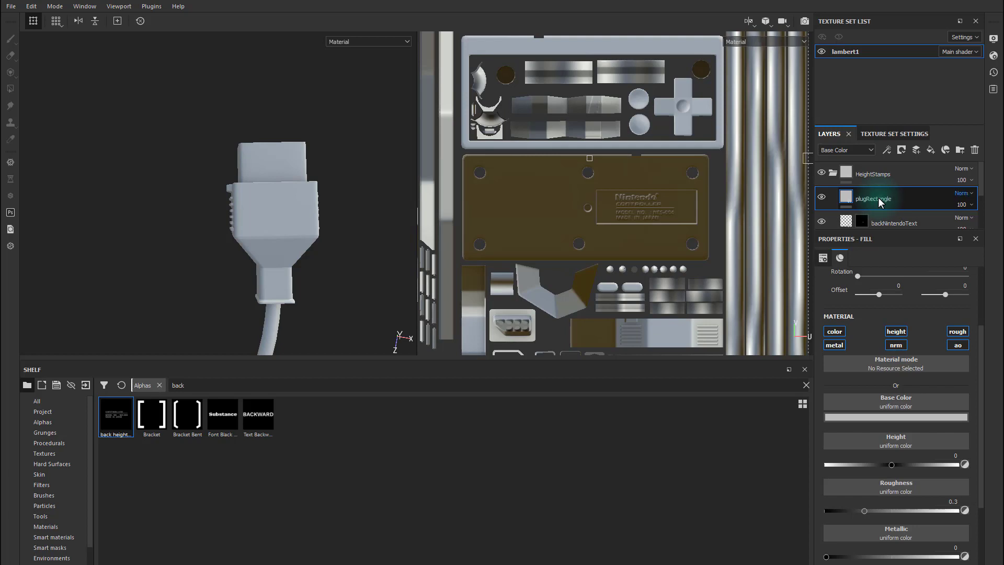
key("Return")
Turn off the plugRectangle fill's metal, color, normal, roughness and AO channels so it affects only height.
left_click(835, 345)
left_click(835, 331)
left_click(896, 345)
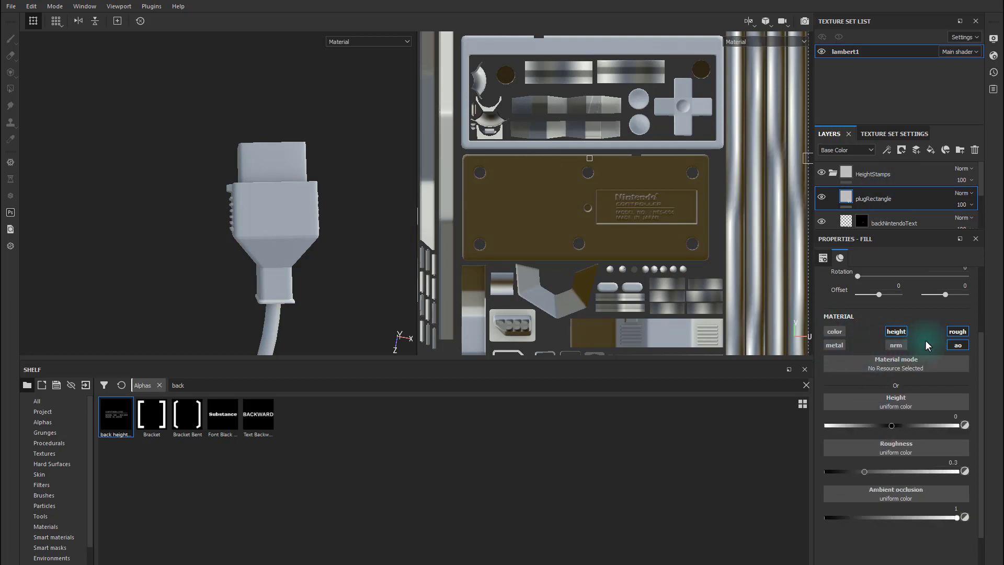
left_click(957, 331)
left_click(957, 345)
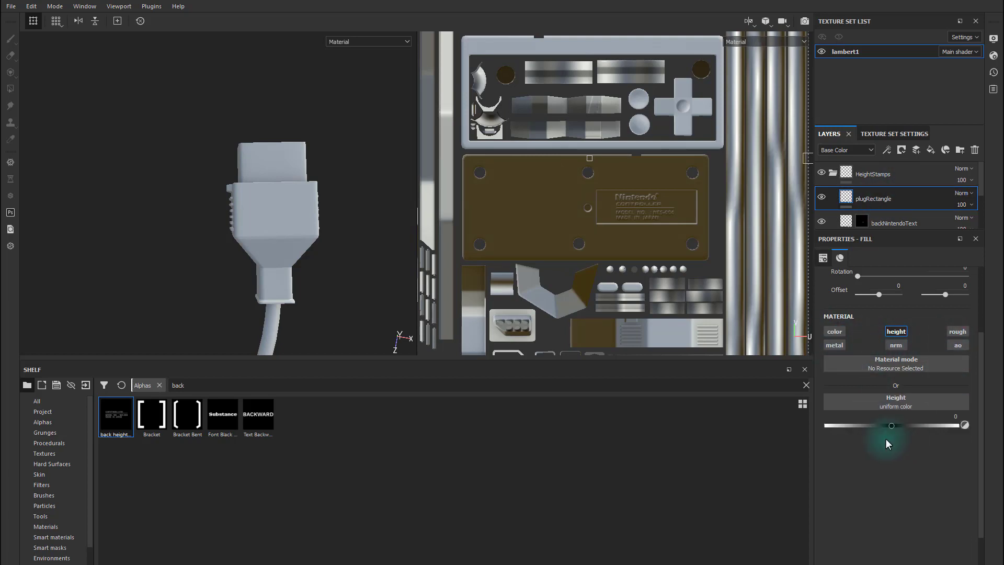
Set the plugRectangle fill's height to about -0.7977 and add a black mask to the layer.
left_click(897, 404)
left_click_drag(827, 425, 837, 425)
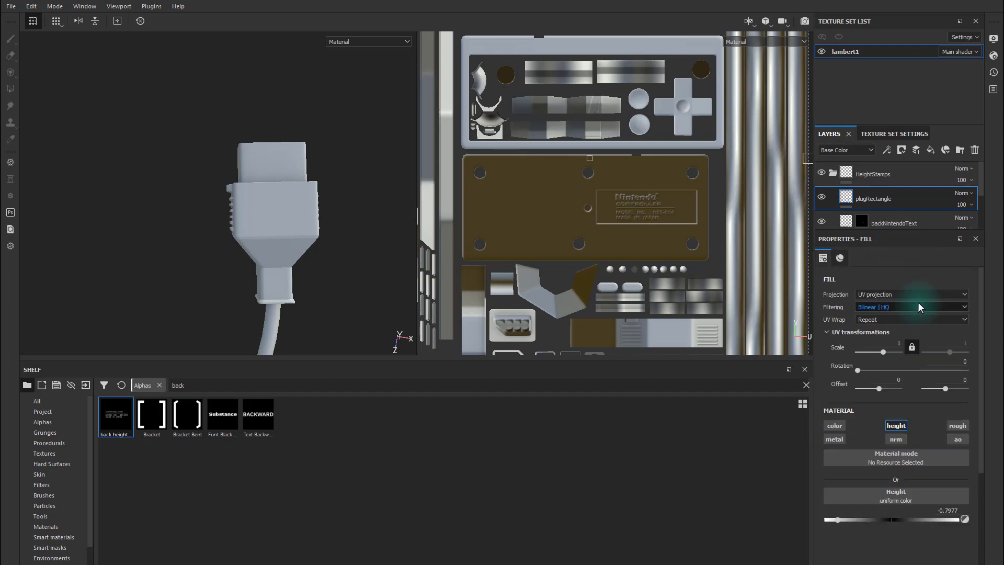
right_click(898, 197)
left_click(936, 216)
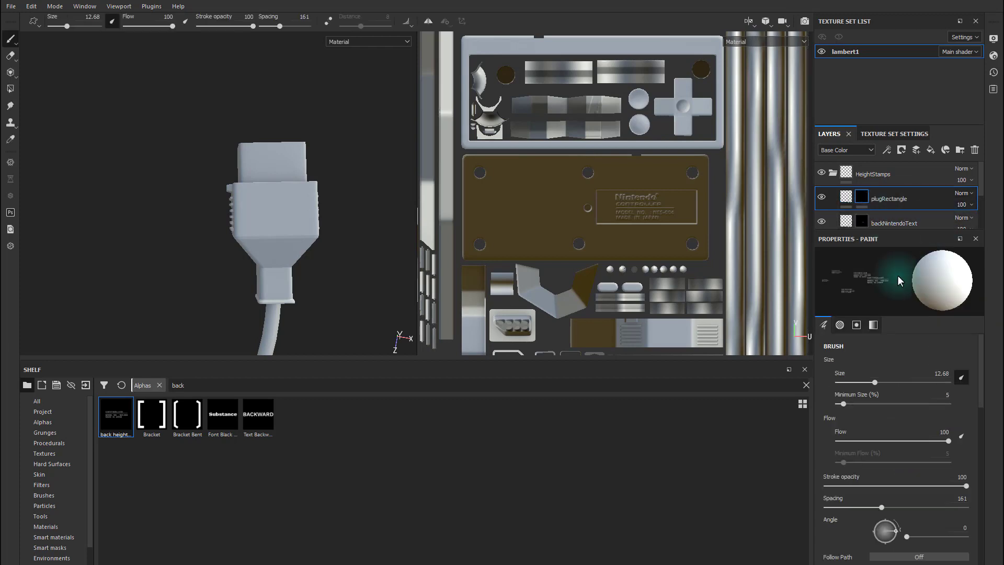
Assign the Shape Square Squeeze alpha to the plugRectangle mask brush.
scroll(894, 460, "down", 3)
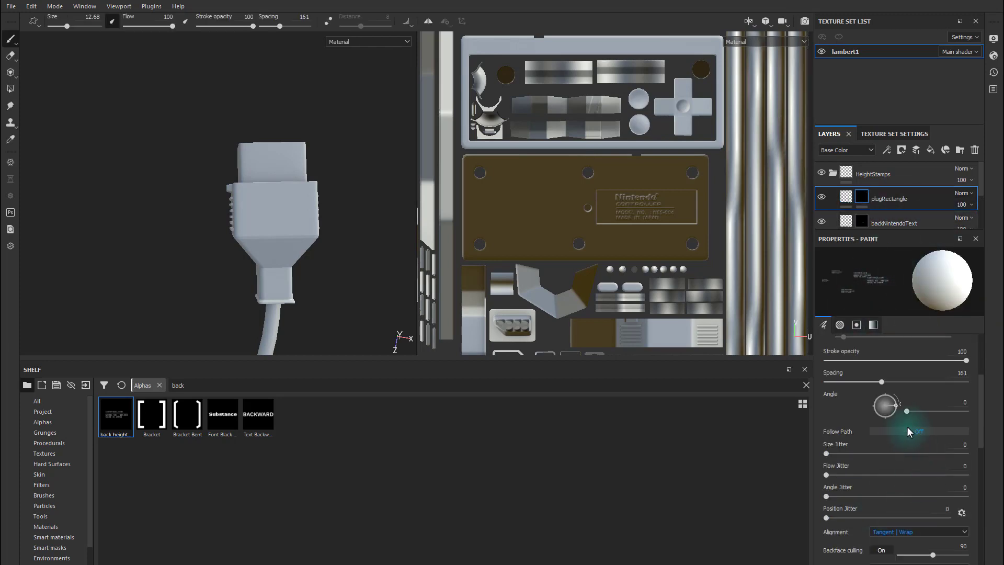
scroll(912, 450, "down", 3)
left_click(876, 485)
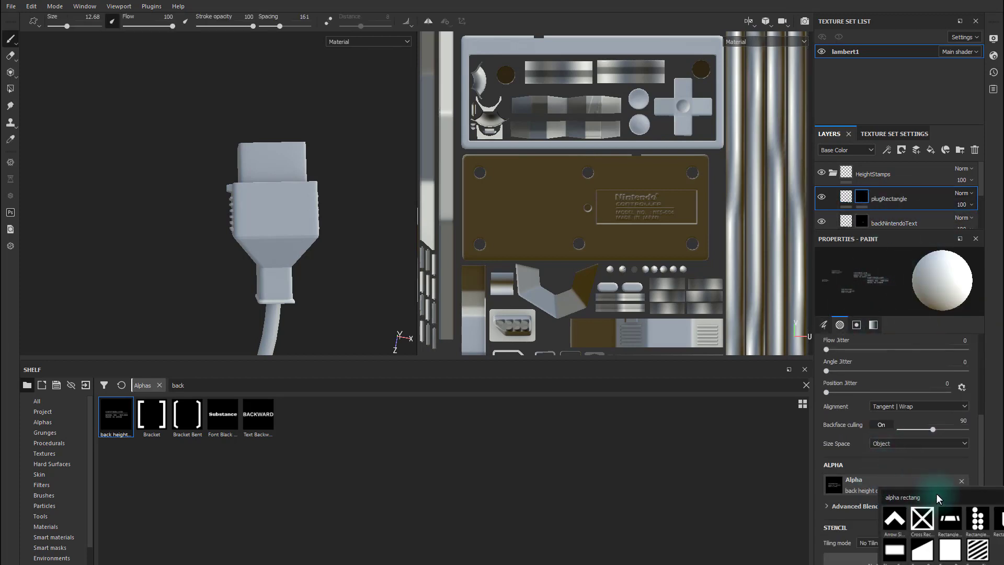
left_click(894, 549)
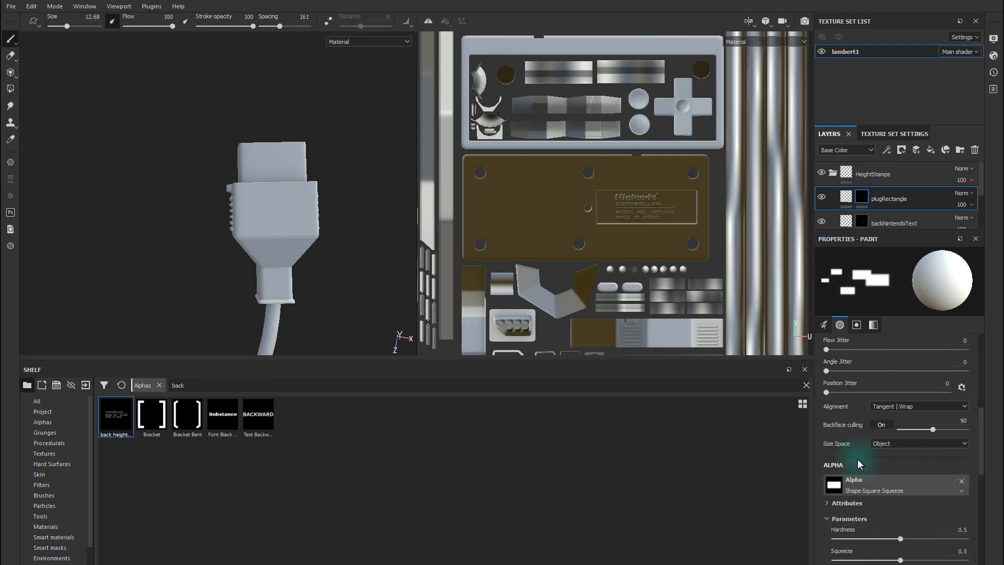
Set the Shape Square Squeeze alpha's hardness to 1 and its squeeze to about 0.299.
scroll(872, 394, "down", 2)
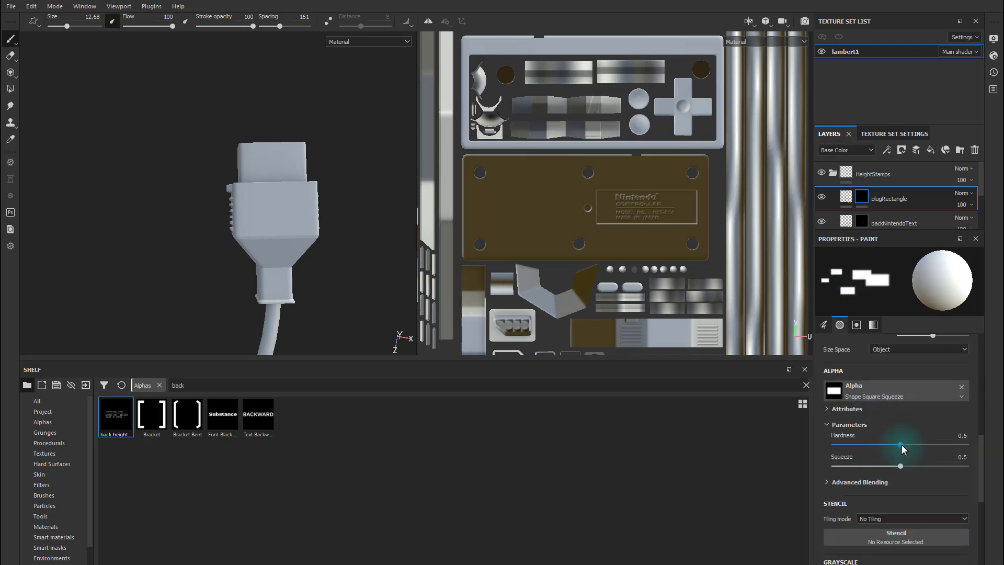
left_click_drag(900, 444, 913, 443)
scroll(900, 434, "up", 4)
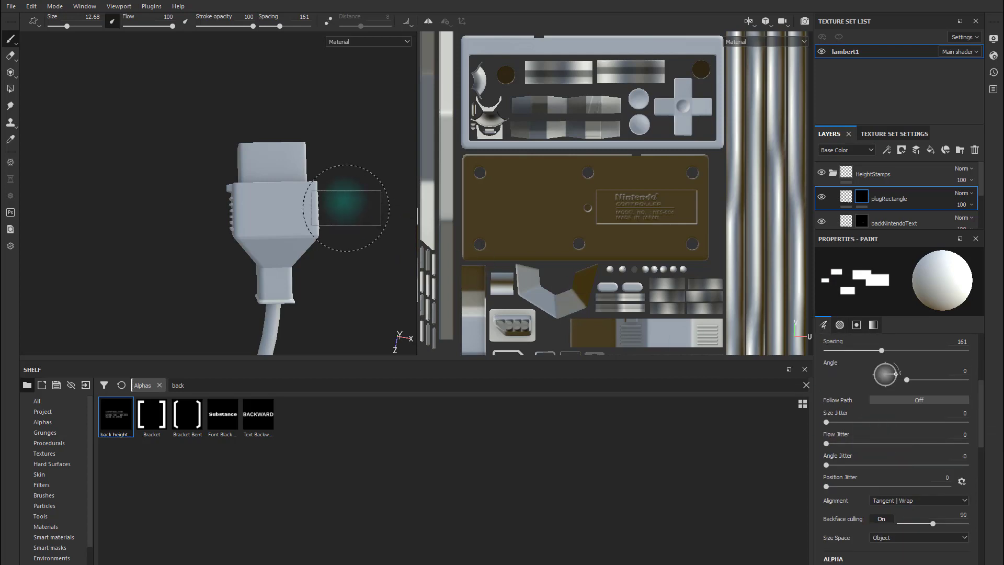
scroll(887, 506, "down", 3)
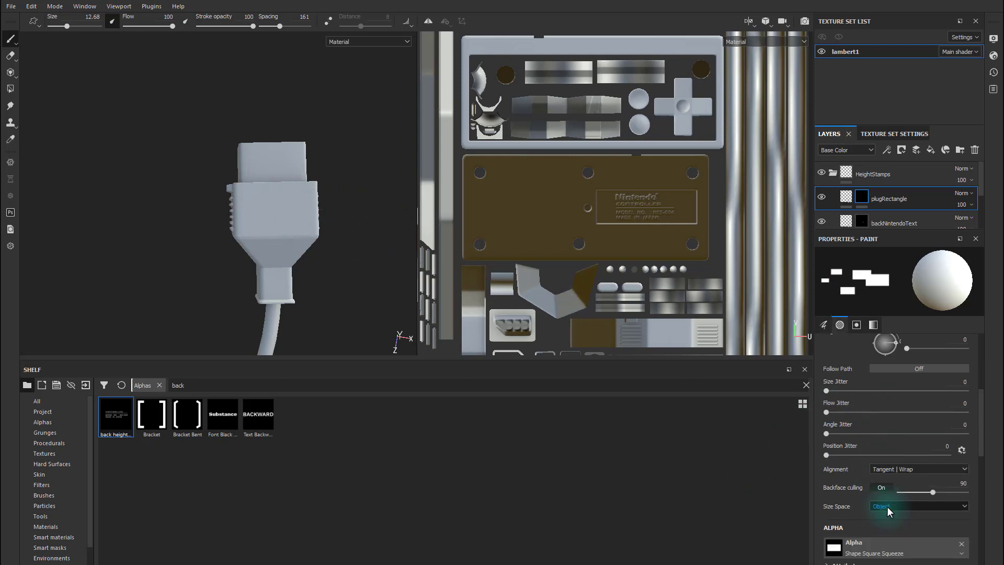
left_click_drag(899, 497, 861, 497)
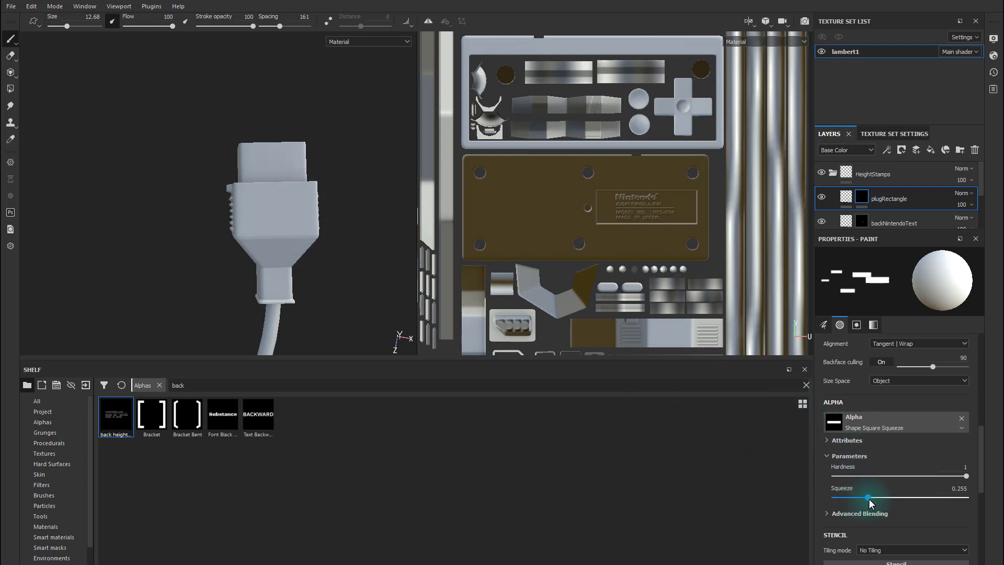
left_click_drag(868, 499, 874, 497)
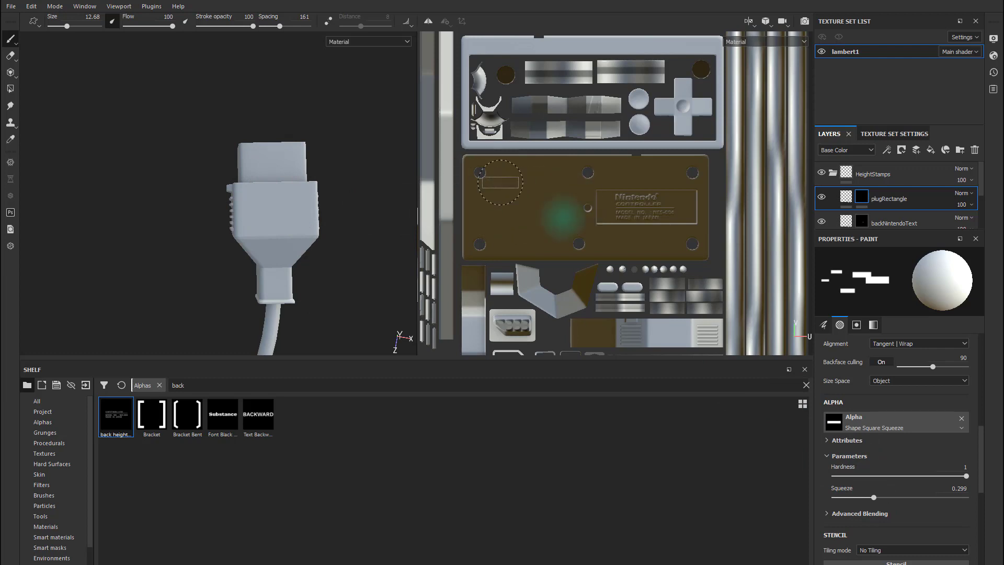
Try stamping the squeezed rectangle with Tangent | Wrap alignment on the light plug face between the grip ridges in the UV layout.
scroll(622, 214, "down", 2)
scroll(609, 230, "up", 3)
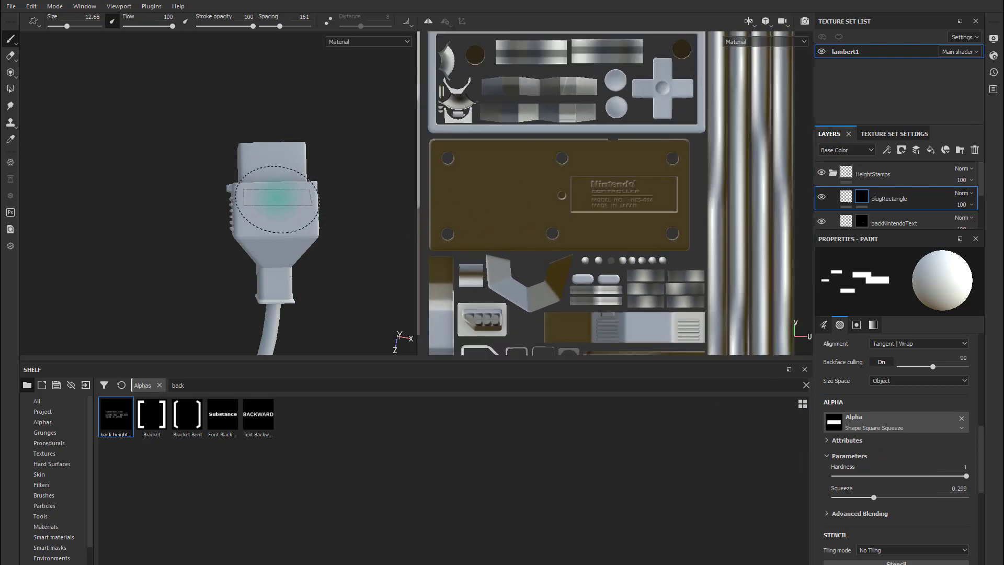
left_click_drag(277, 200, 277, 196, "alt")
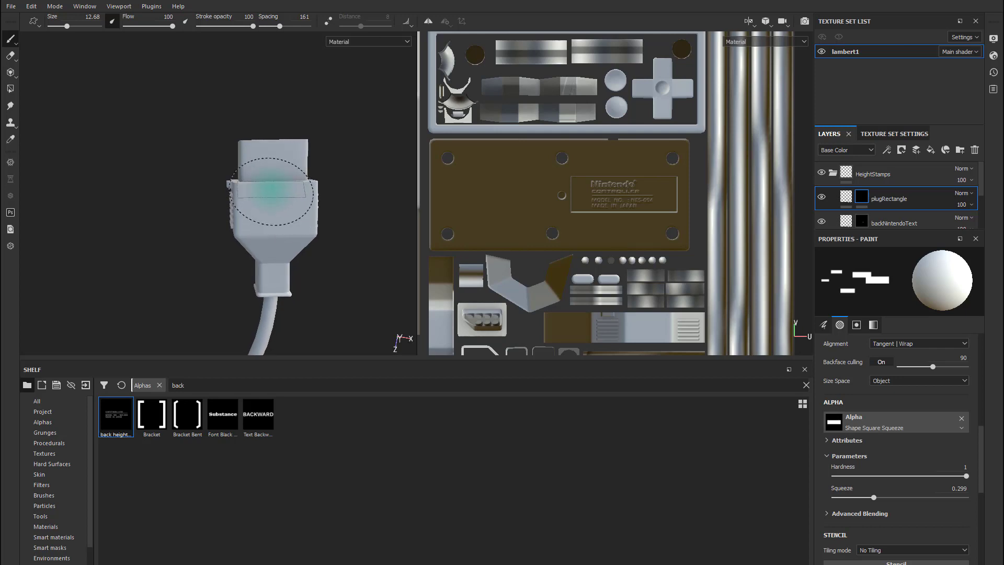
left_click_drag(358, 234, 336, 230, "alt")
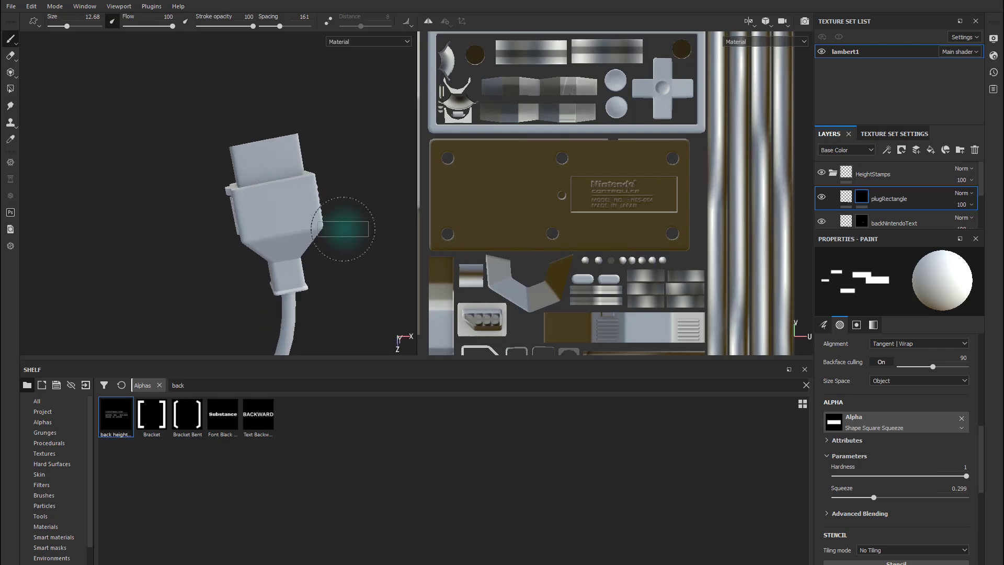
scroll(567, 195, "down", 1)
middle_click_drag(567, 195, 646, 152, "alt")
middle_click_drag(727, 227, 521, 200, "alt")
right_click_drag(521, 200, 836, 260, "alt")
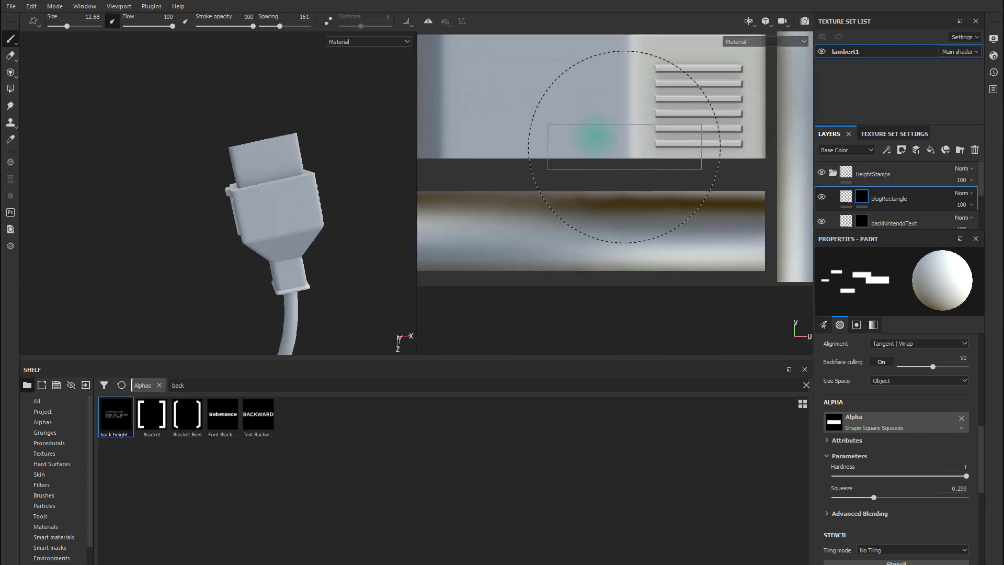
middle_click_drag(595, 124, 690, 228, "alt")
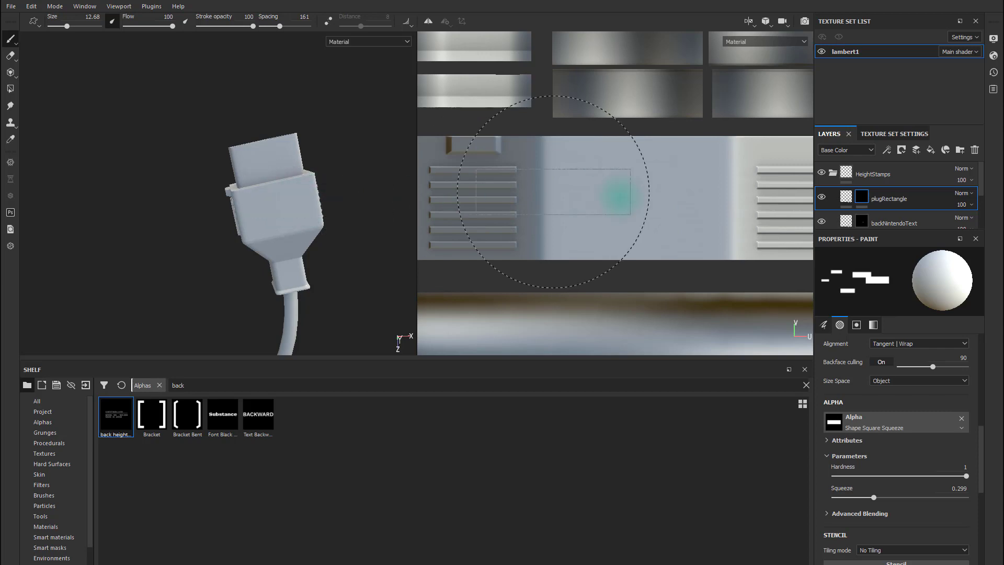
left_click(638, 170)
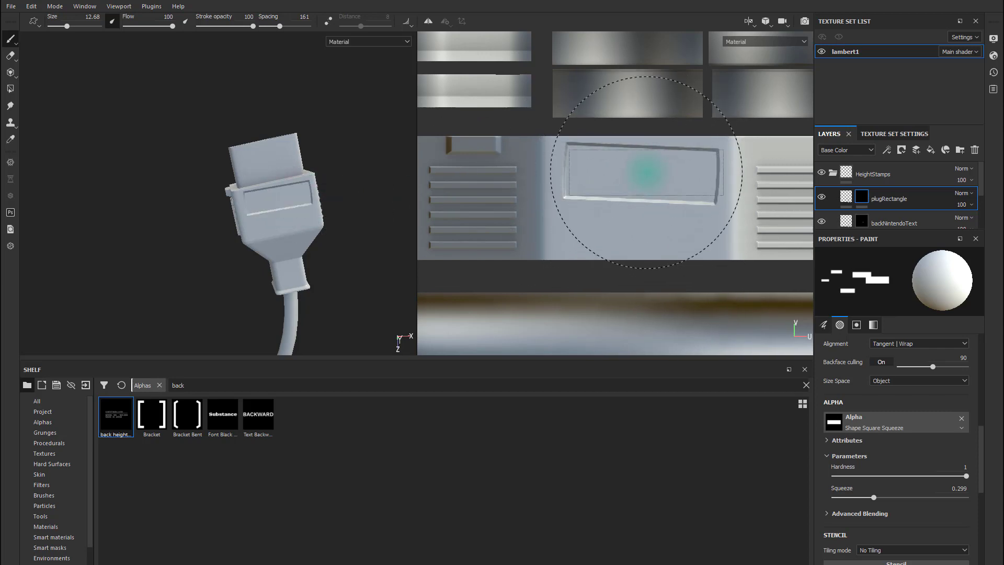
key("ctrl+z")
left_click(636, 170)
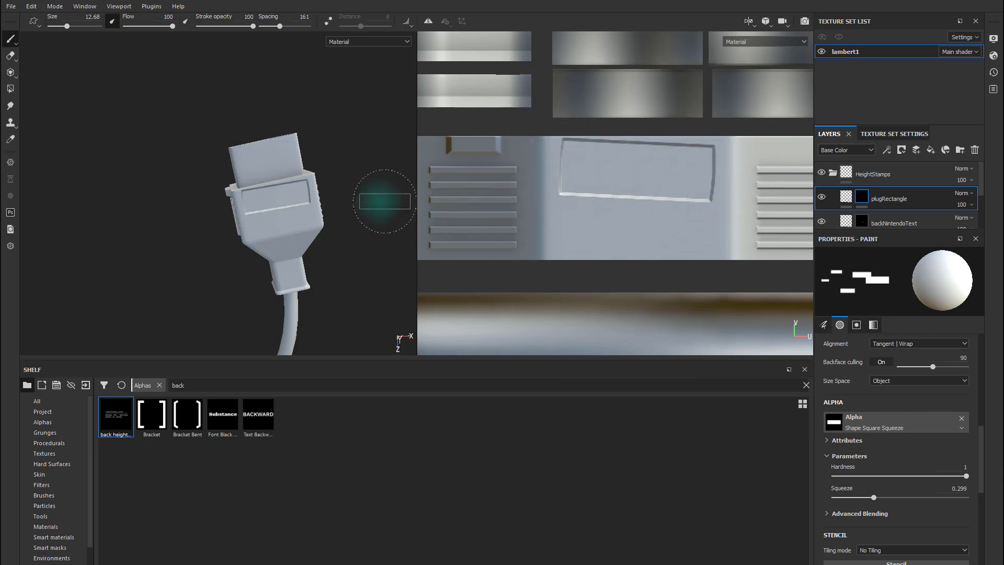
mouse_move(381, 201)
left_mouse_down("alt")
mouse_move(354, 112)
mouse_move(393, 164)
mouse_move(354, 219)
mouse_move(396, 196)
left_mouse_up("alt")
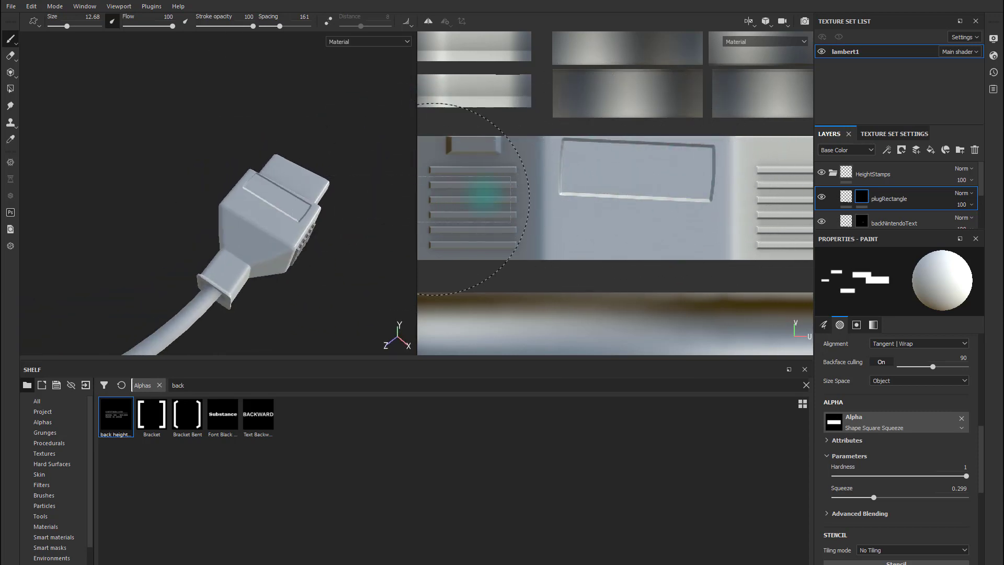
key("ctrl+z")
Set the brush alignment to UV and stamp the rectangle recess on the upper part of the light plug face.
scroll(904, 433, "up", 5)
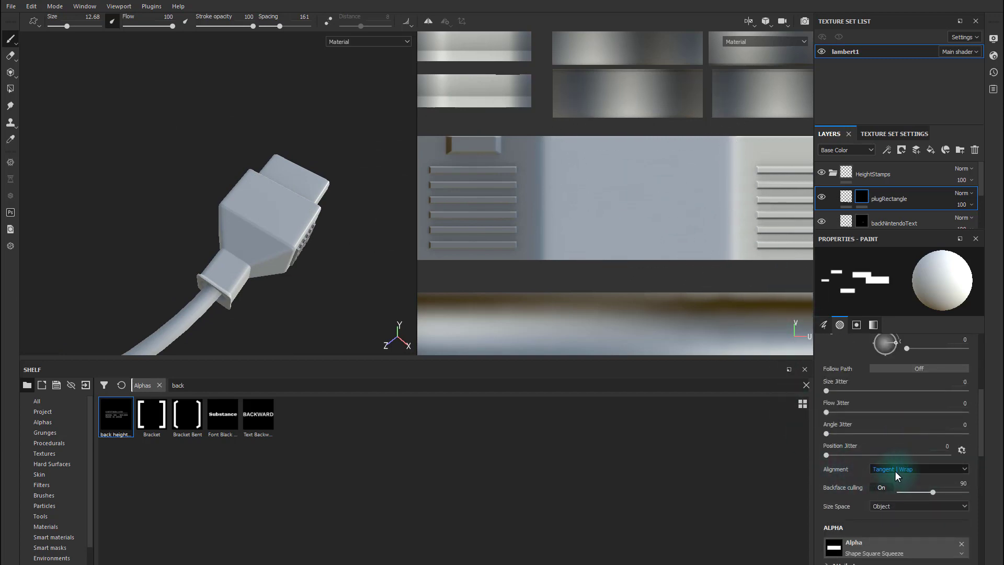
left_click(897, 469)
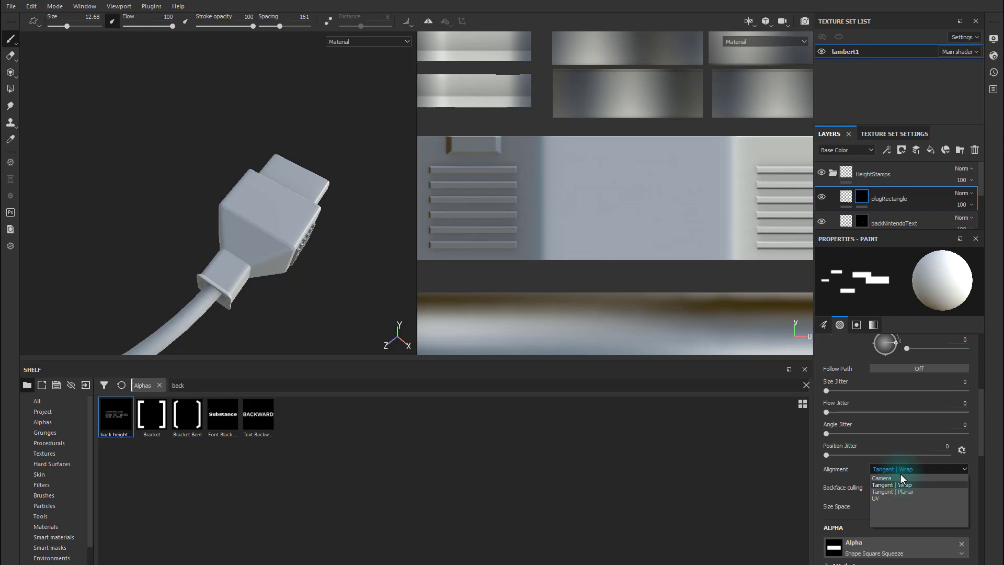
left_click(888, 499)
left_click(638, 178)
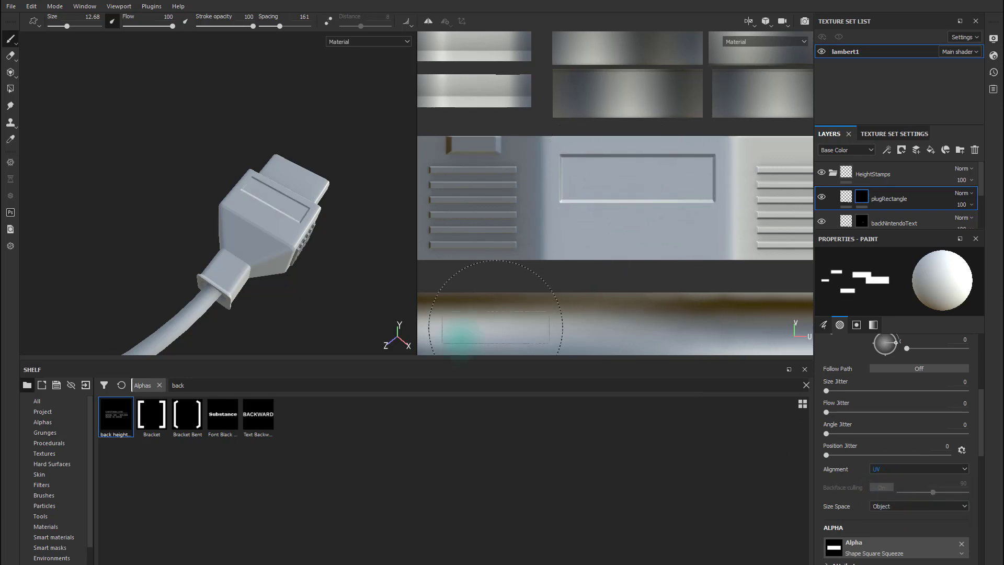
mouse_move(292, 251)
left_mouse_down("alt")
mouse_move(298, 309)
mouse_move(358, 274)
mouse_move(332, 300)
left_mouse_up("alt")
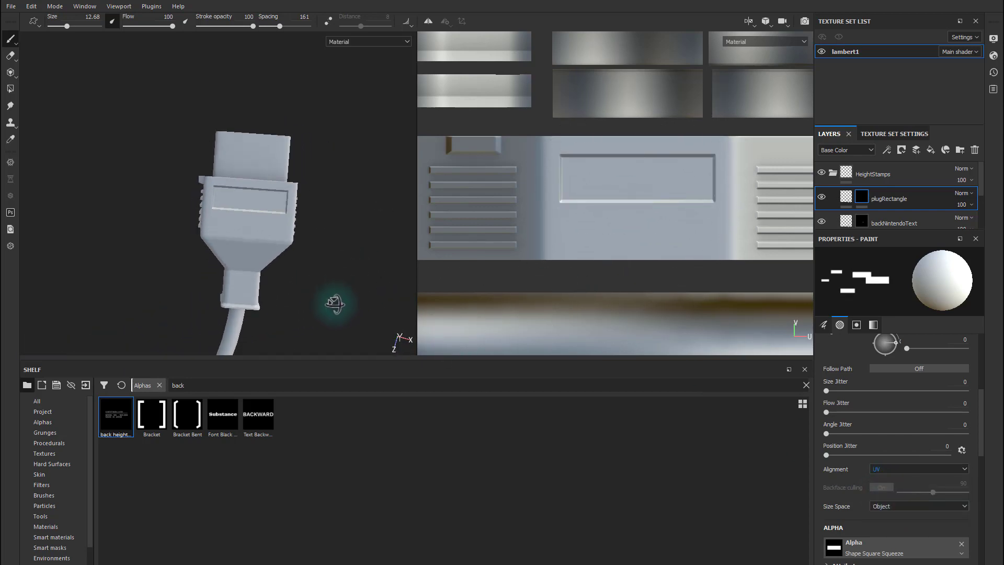
mouse_move(268, 210)
left_mouse_down("alt")
mouse_move(391, 212)
mouse_move(340, 184)
left_mouse_up("alt")
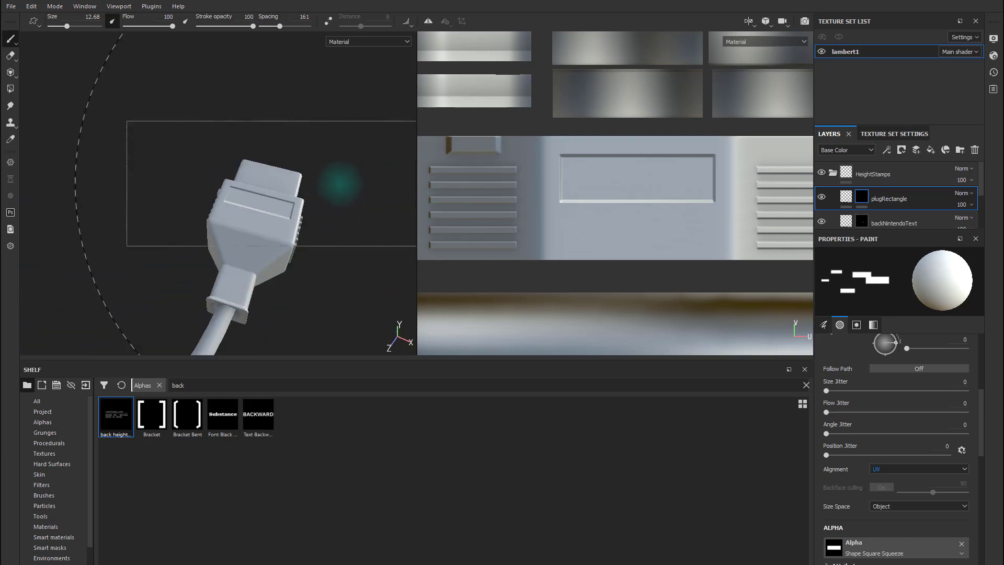
scroll(696, 229, "down", 4)
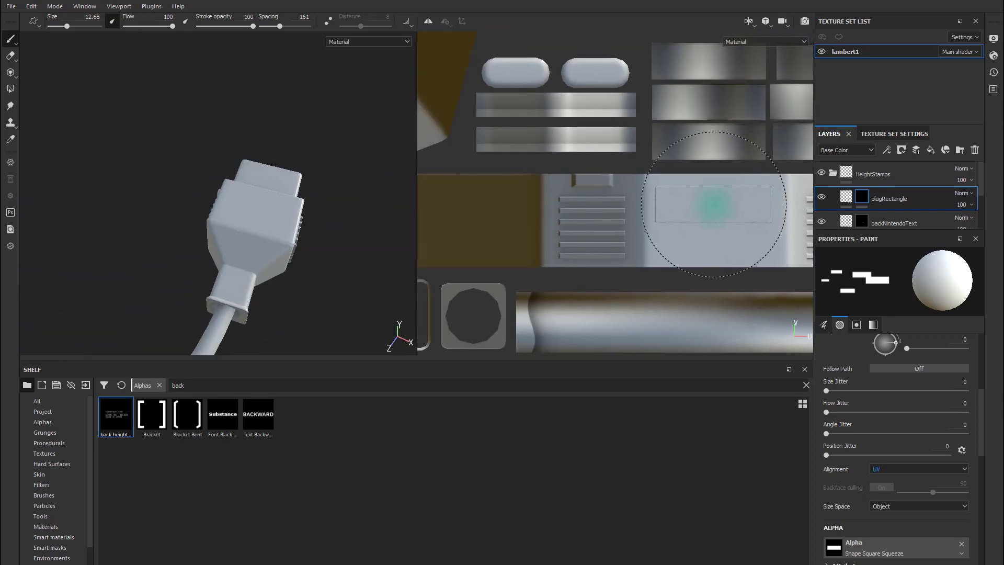
left_click(717, 204)
Stamp the same rectangle recess on the upper part of the opposite, brown plug face in the UV layout.
middle_click_drag(567, 229, 711, 214, "alt")
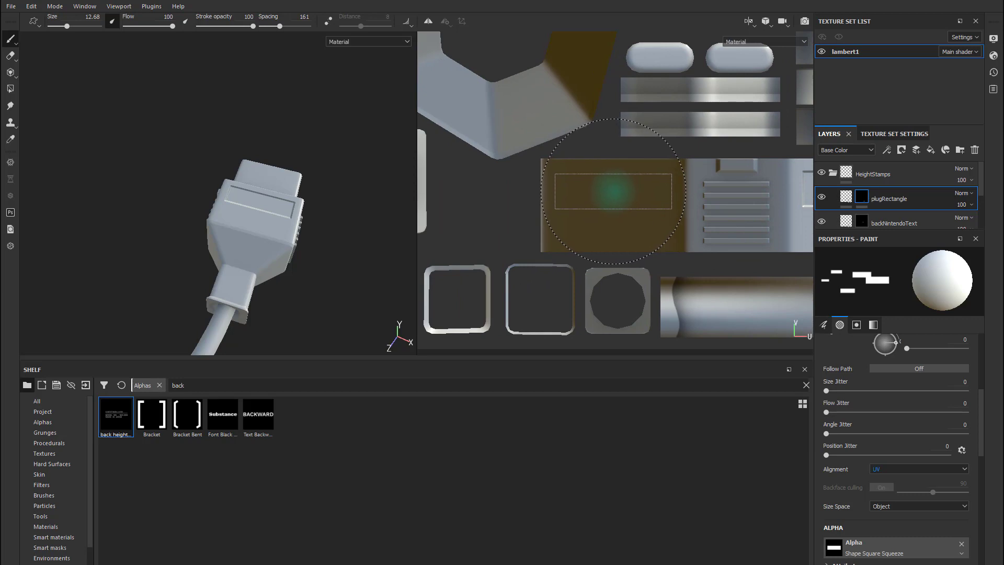
left_click(614, 192)
right_click_drag(721, 242, 596, 229, "alt")
mouse_move(339, 226)
left_mouse_down("alt")
mouse_move(293, 189)
mouse_move(287, 131)
mouse_move(319, 156)
mouse_move(368, 330)
mouse_move(316, 253)
mouse_move(280, 235)
mouse_move(298, 224)
mouse_move(334, 230)
left_mouse_up("alt")
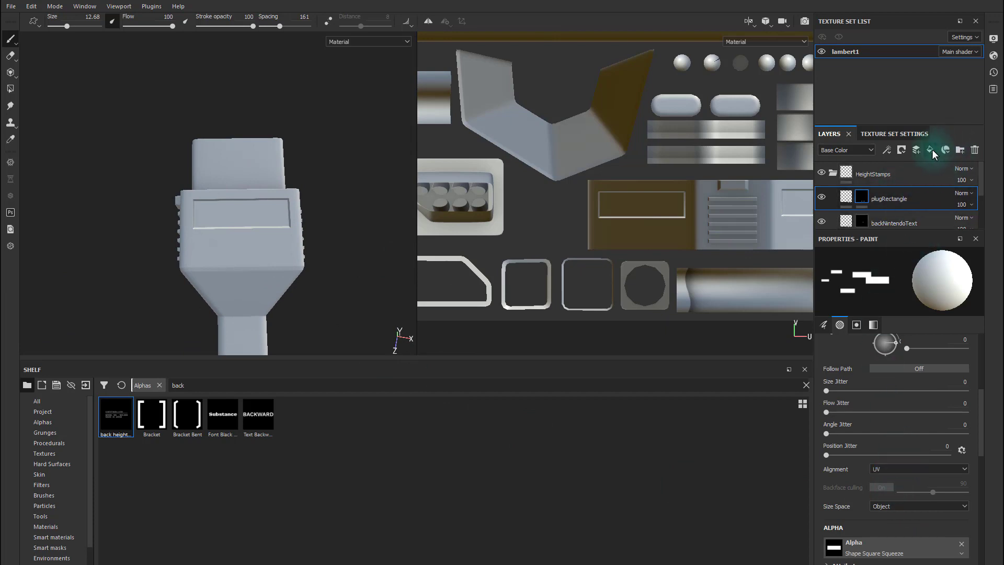
Add a fill layer named plugNintendo that affects only height, with its height at about 0.3774.
left_click(931, 149)
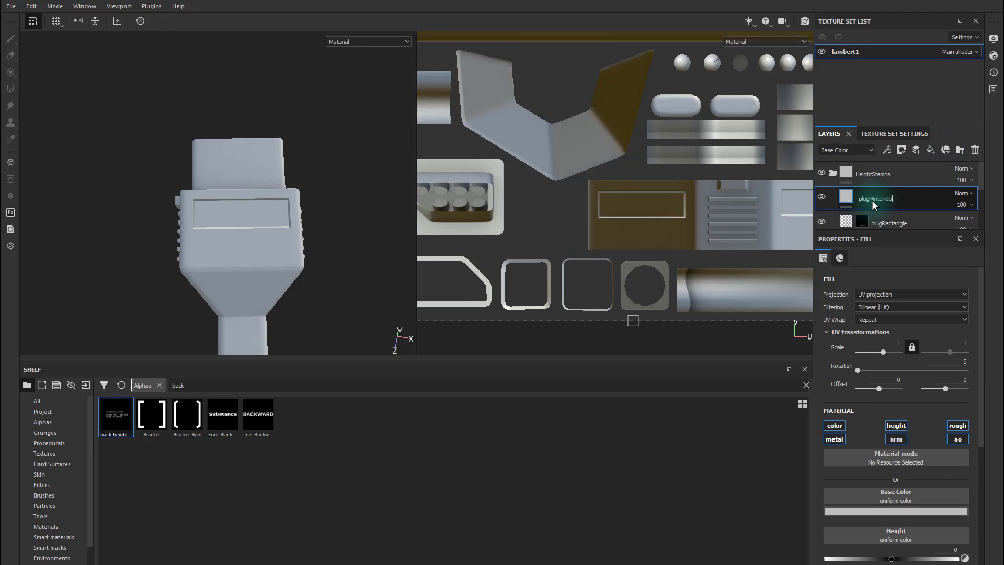
key("Return")
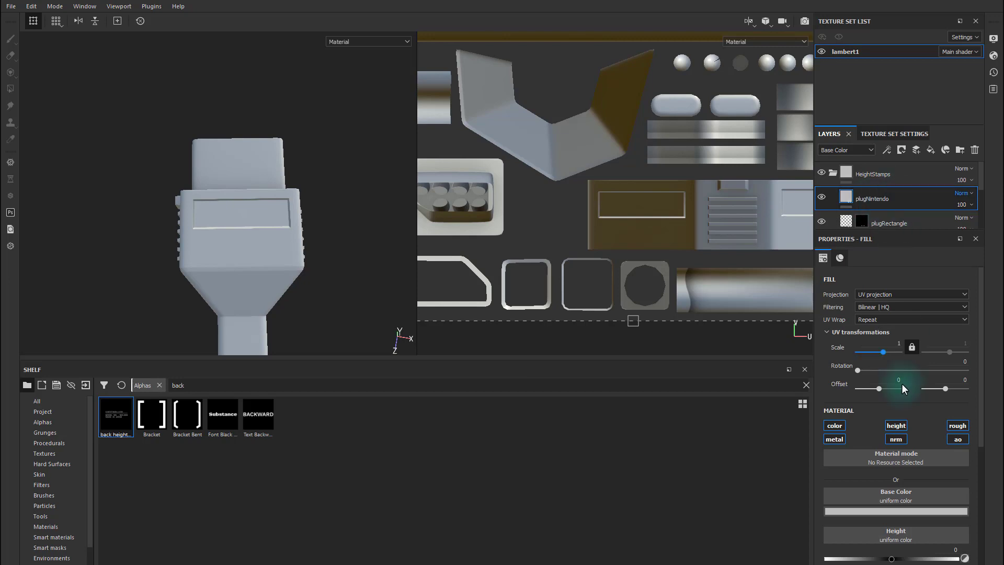
left_click(836, 427)
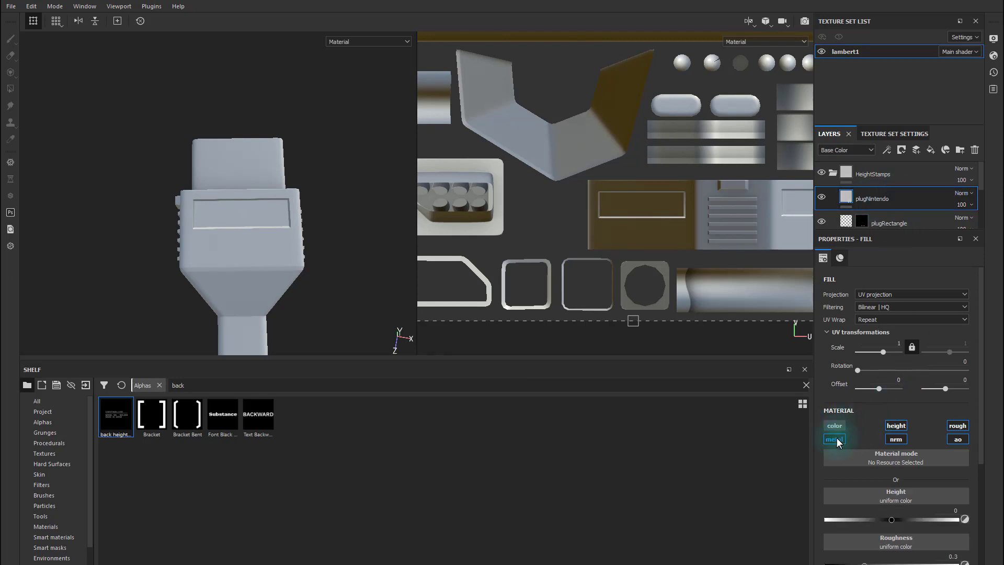
left_click(957, 429)
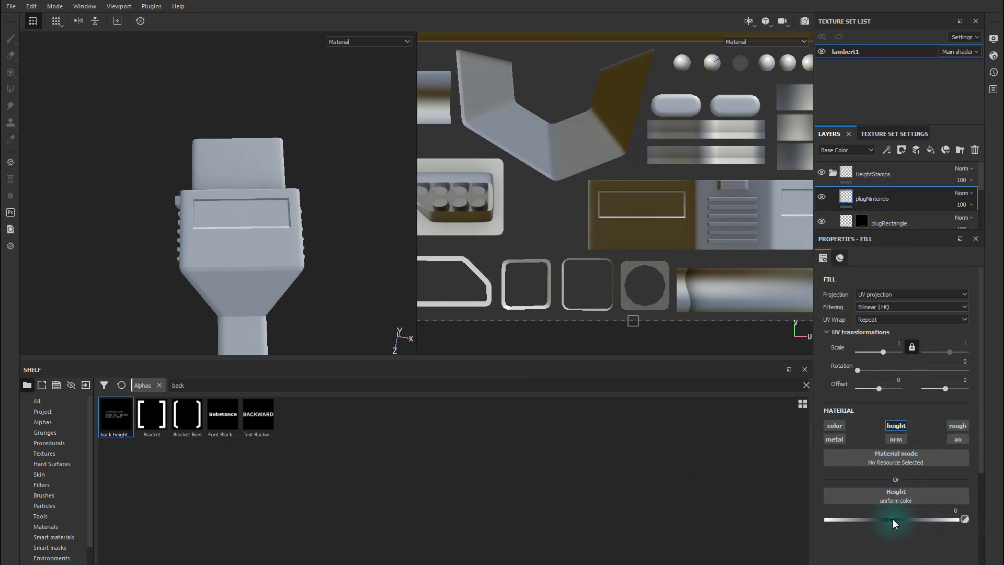
left_click_drag(924, 519, 917, 520)
Add a black mask to plugNintendo and assign the Nintendo alpha to its brush.
double_click(208, 385)
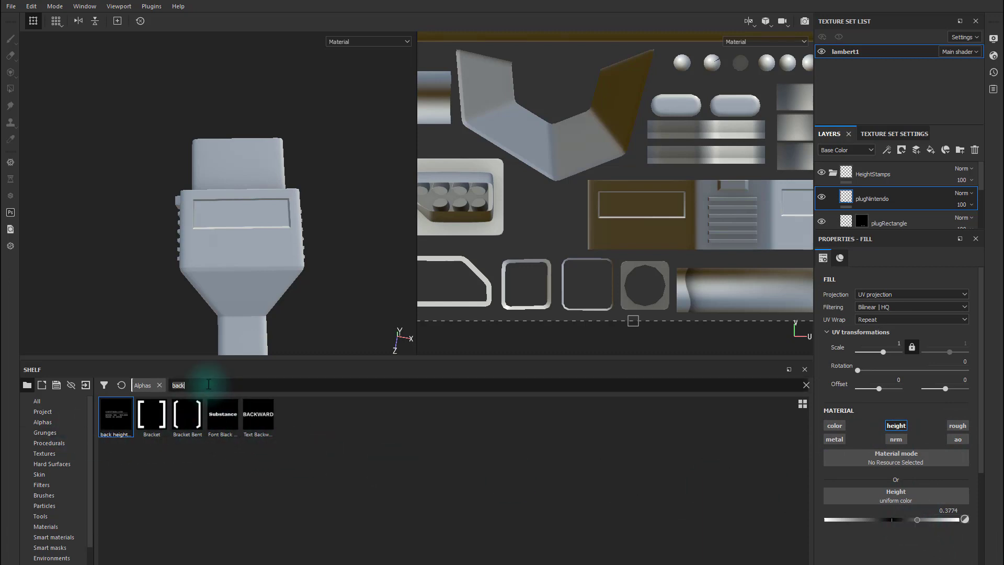
type("nint")
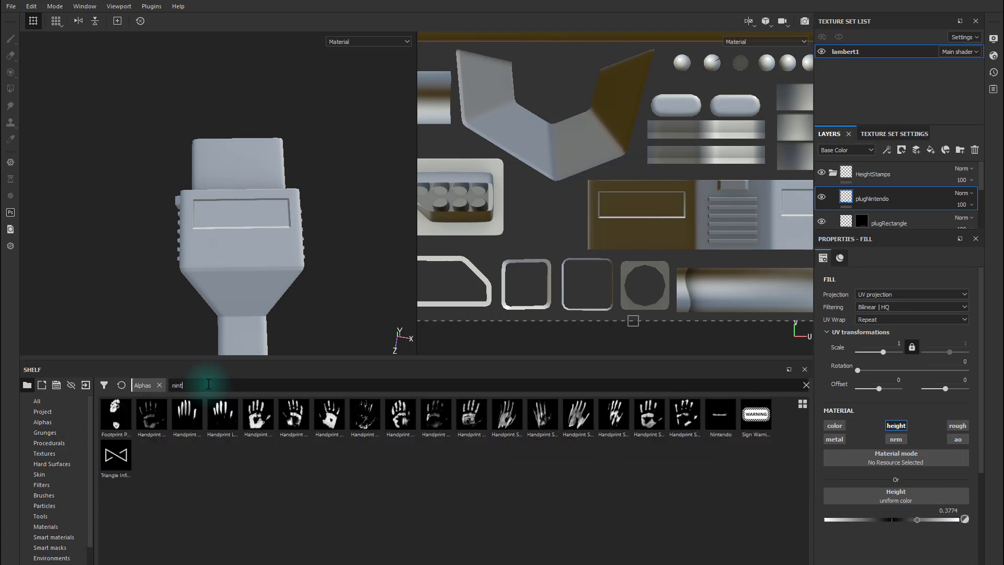
type("en")
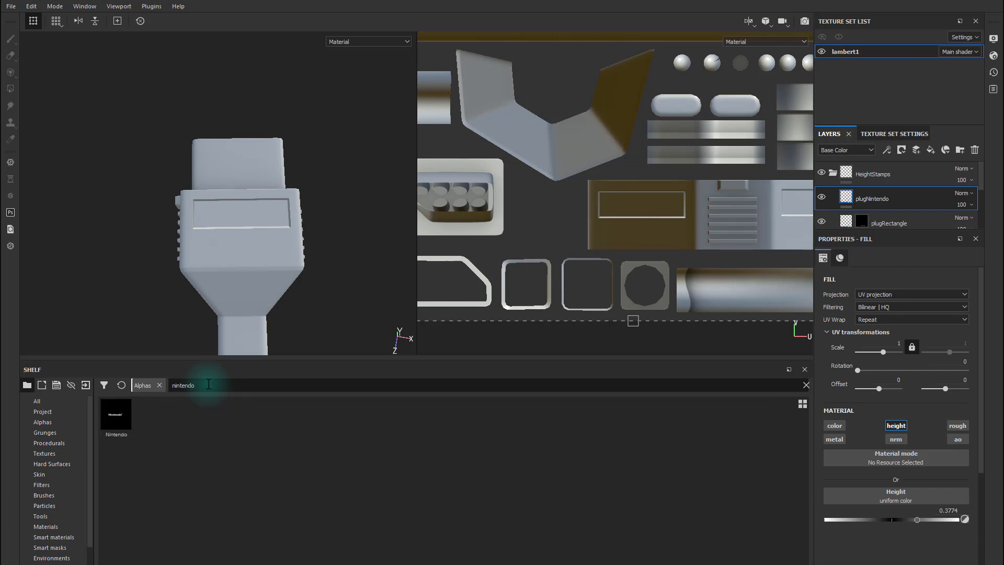
type("do")
right_click(886, 197)
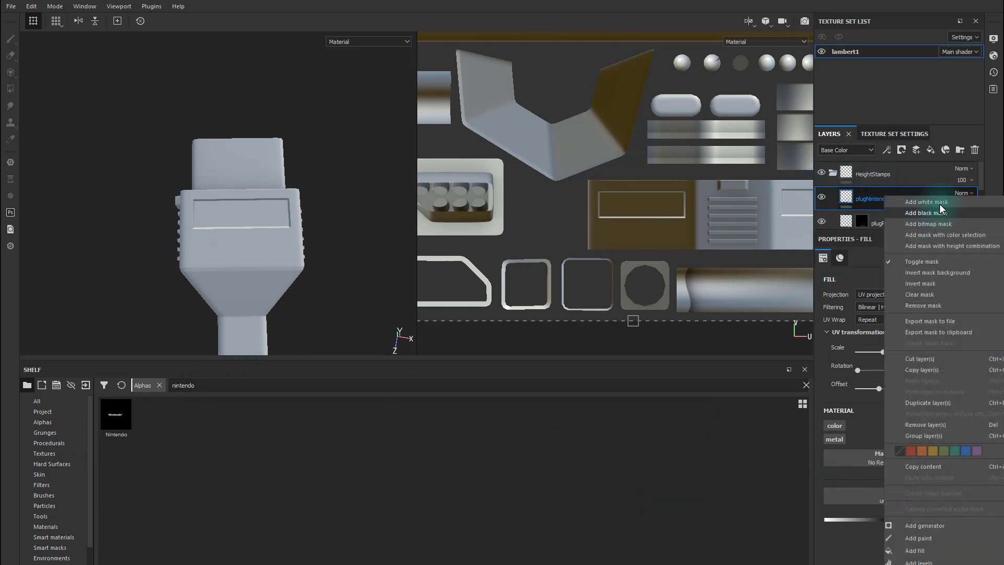
left_click(926, 213)
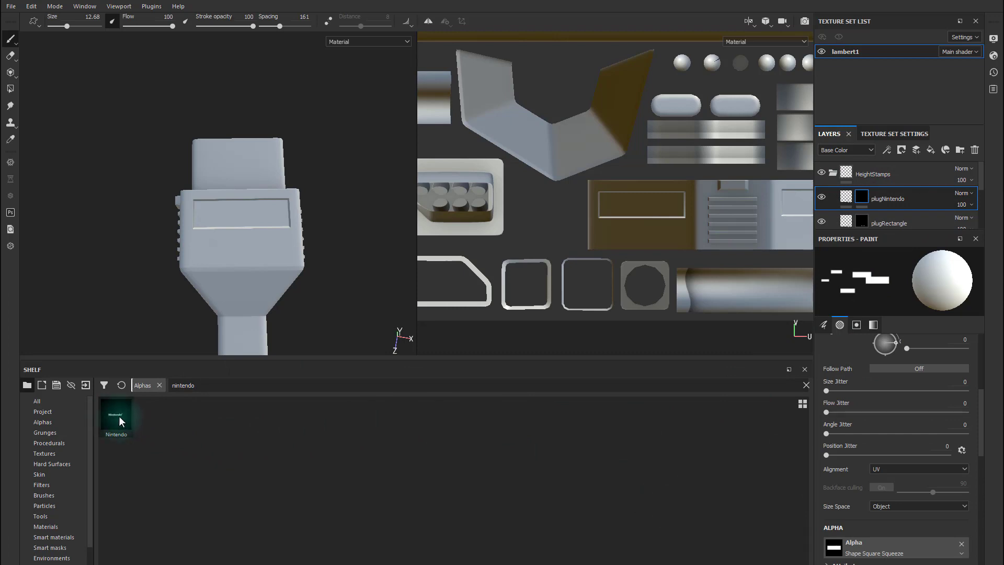
left_click_drag(112, 414, 850, 538)
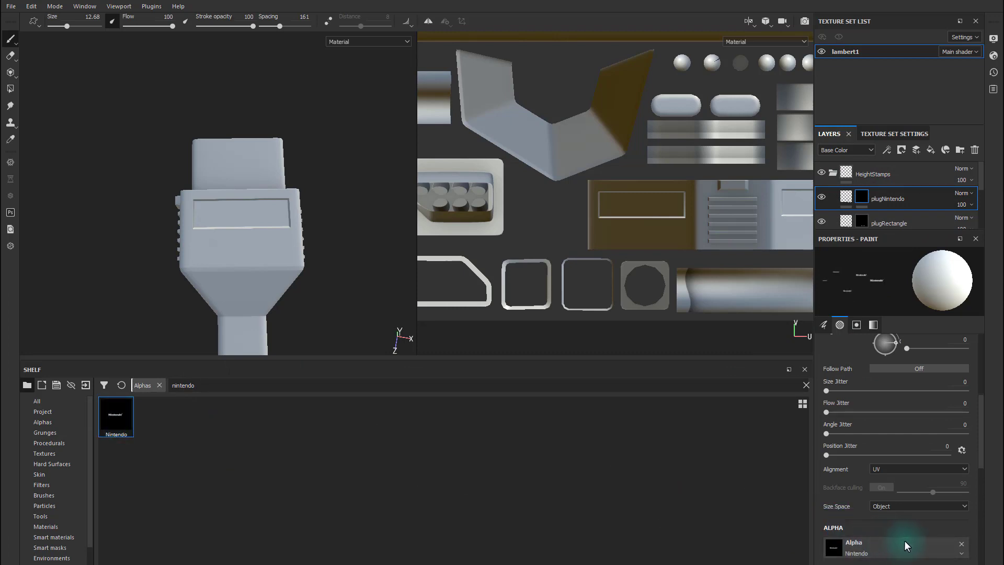
Enlarge the brush to size 19 and stamp the Nintendo logo centred inside the recess on the brown plug face.
scroll(909, 432, "up", 1)
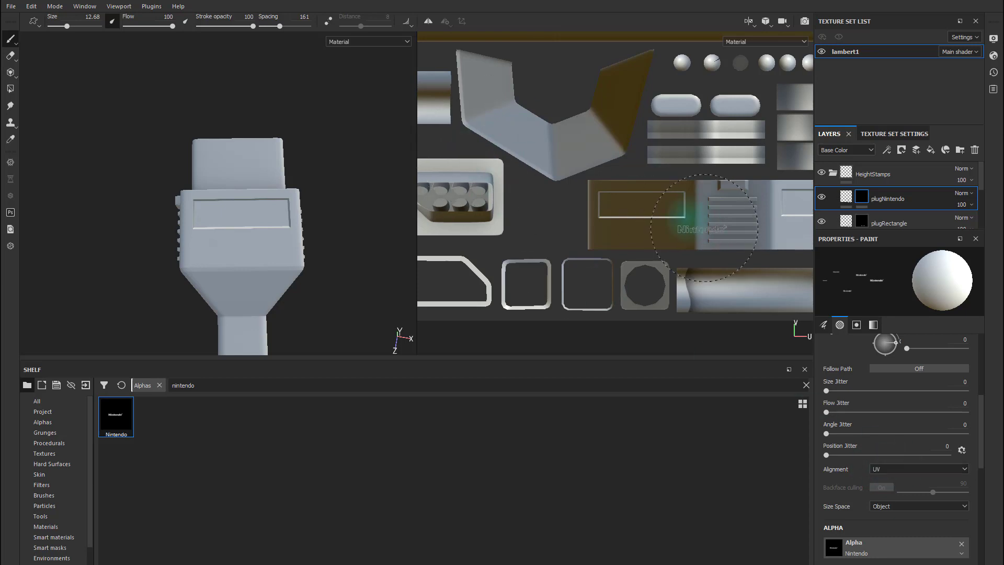
scroll(650, 206, "up", 4)
scroll(649, 205, "up", 2)
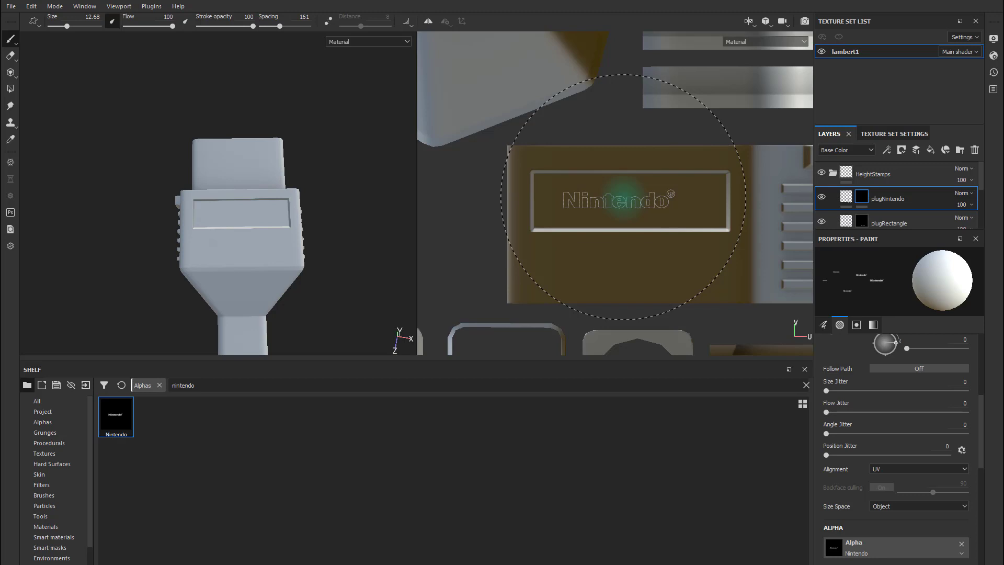
right_click_drag(638, 196, 667, 197, "ctrl")
left_click(635, 195)
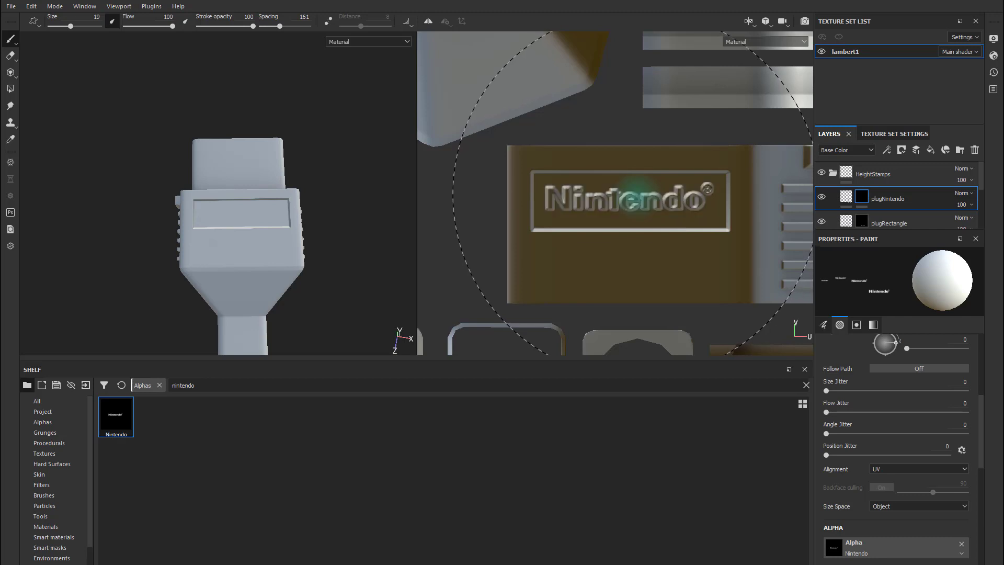
key("ctrl+z")
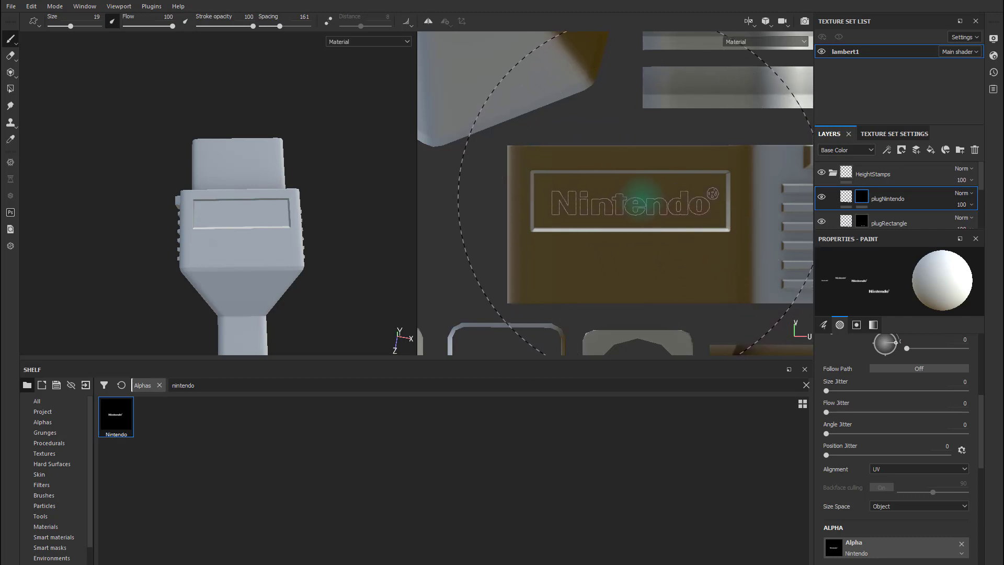
left_click(636, 194)
Stamp the Nintendo logo centred inside the rectangular recess on the light plug face.
middle_click_drag(641, 248, 538, 246, "alt")
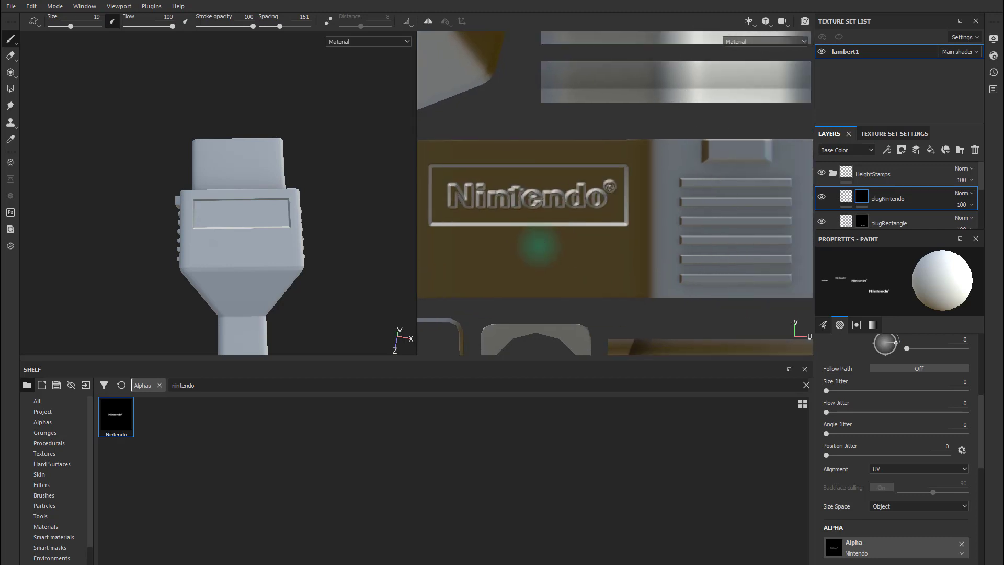
right_click_drag(538, 246, 658, 226, "alt")
middle_click_drag(742, 225, 509, 220, "alt")
middle_click_drag(664, 222, 581, 215, "alt")
right_click_drag(581, 215, 559, 213, "alt")
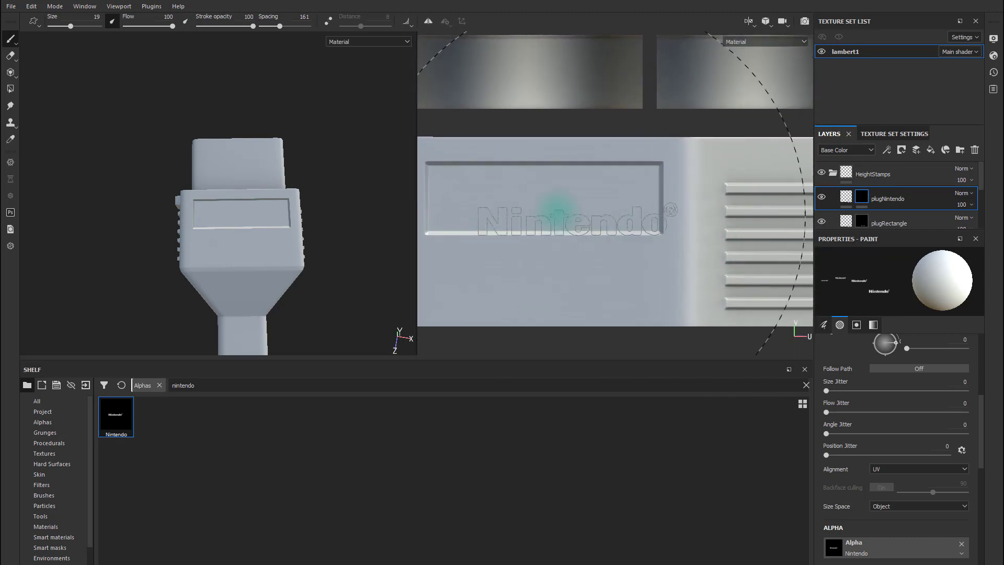
middle_click_drag(556, 195, 572, 199, "alt")
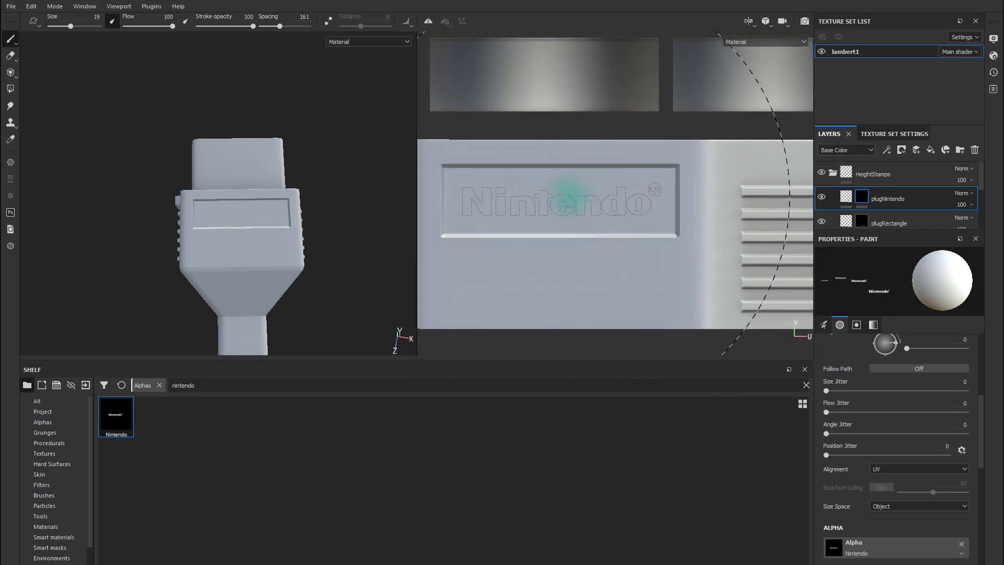
left_click(570, 190)
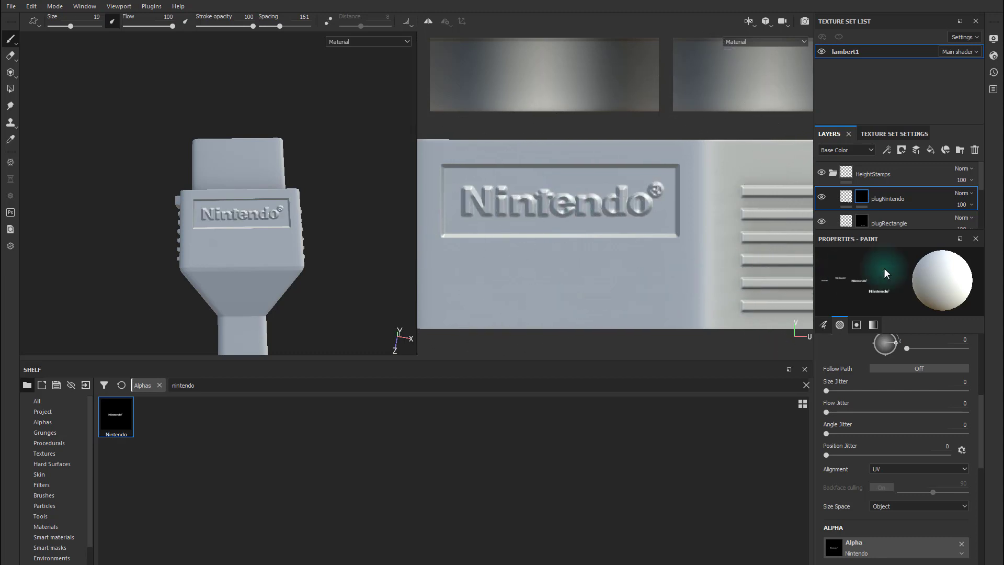
Lower the height value of the plugNintendo fill layer to make the raised logos shallower.
left_click(846, 196)
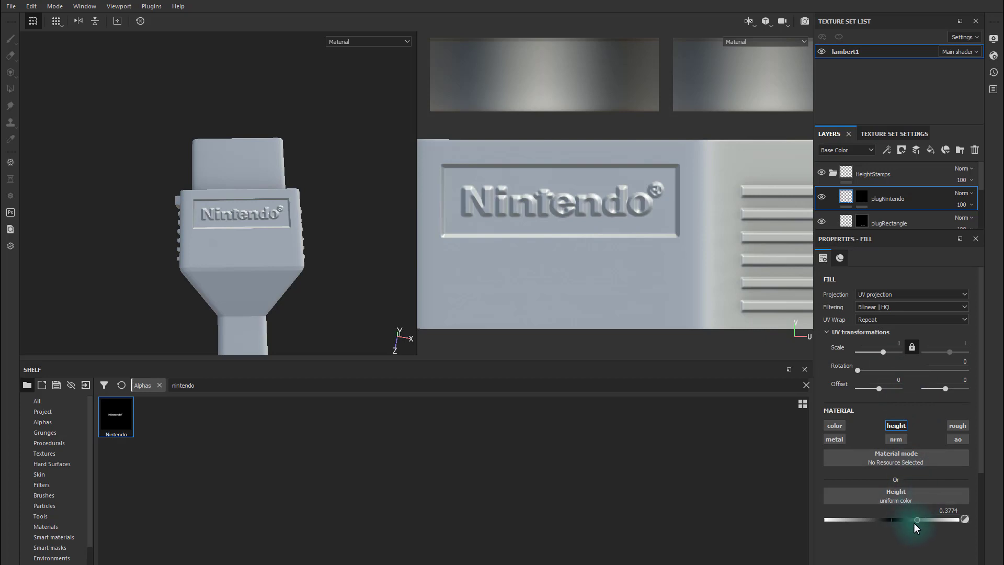
mouse_move(915, 519)
left_mouse_down()
mouse_move(939, 517)
mouse_move(891, 518)
mouse_move(905, 520)
left_mouse_up()
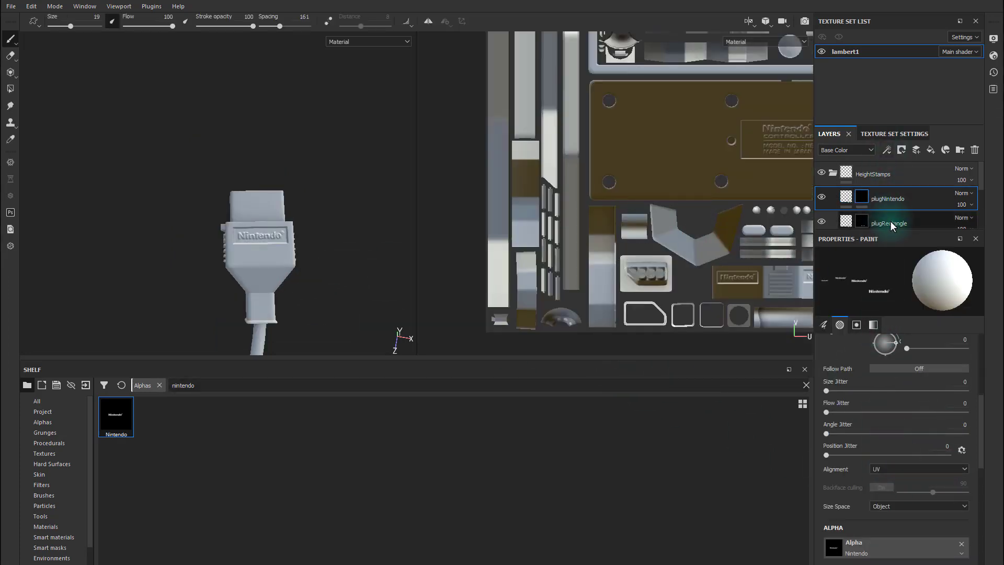
Select the plugRectangle mask and give its brush the Shape Square Squeeze alpha with hardness 1.
scroll(895, 191, "down", 2)
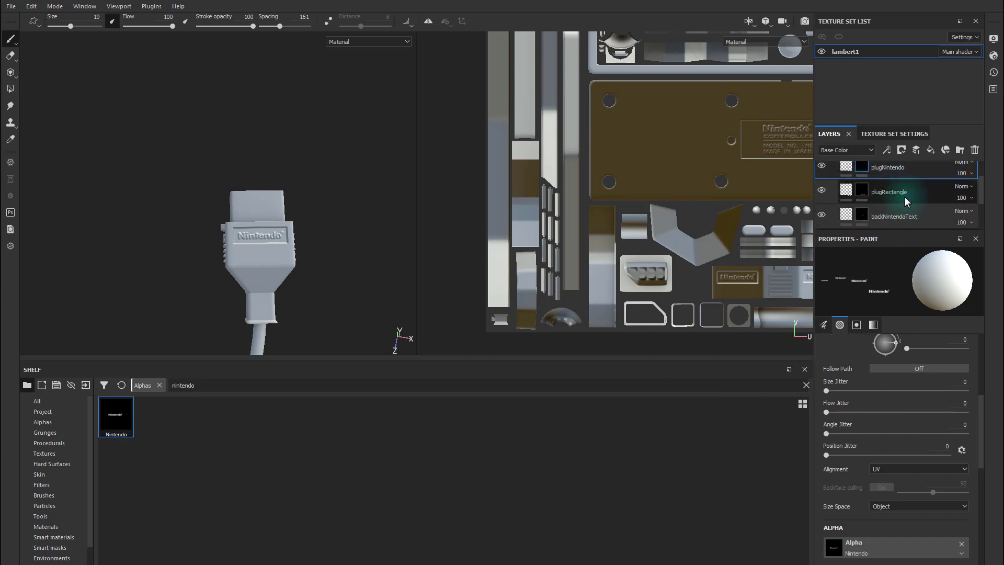
left_click(906, 201)
scroll(889, 460, "down", 4)
left_click(884, 360)
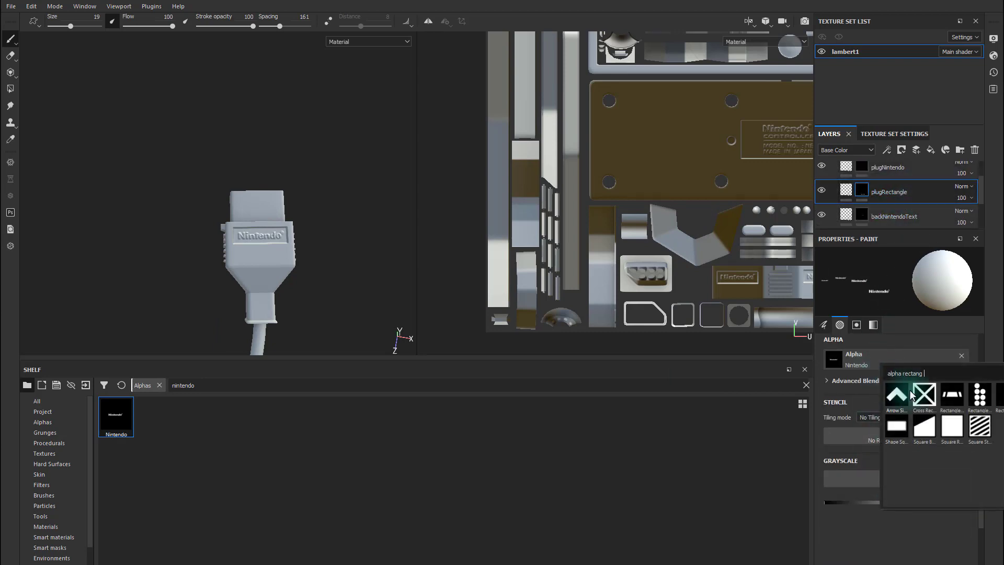
left_click(897, 426)
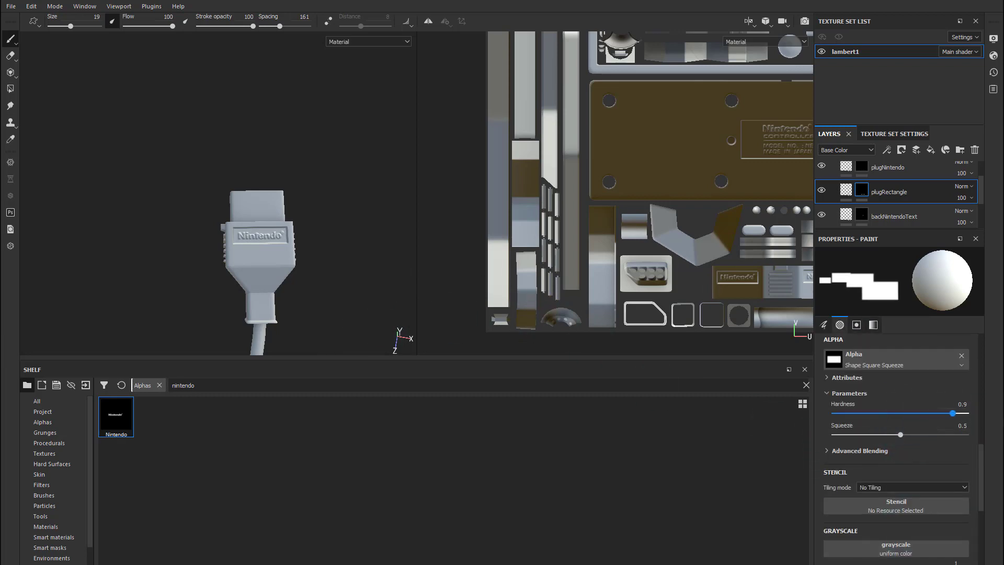
left_click_drag(953, 413, 967, 413)
Reduce the rectangle brush to size 3.12 and set its angle to 90.
key("bracketleft")
key("bracketleft")
key("bracketleft")
key("bracketleft")
key("bracketleft")
key("bracketleft")
key("bracketleft")
key("bracketleft")
key("bracketleft")
key("bracketleft")
key("bracketleft")
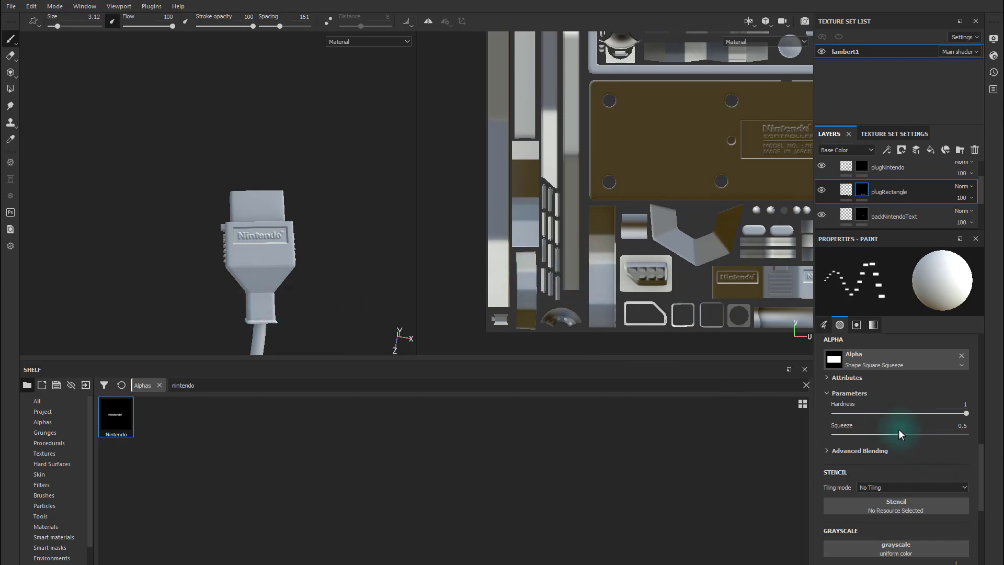
scroll(894, 450, "up", 8)
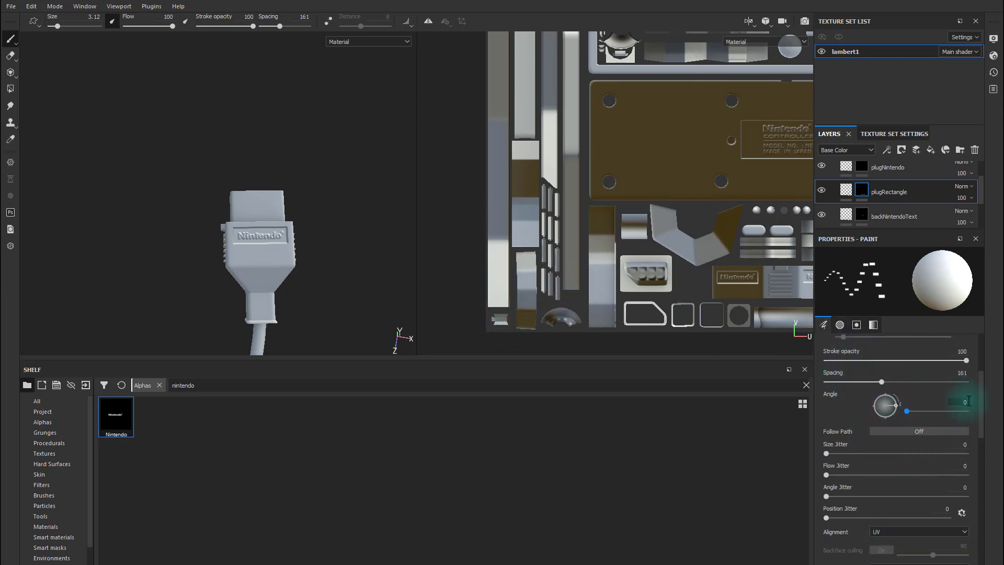
type("90")
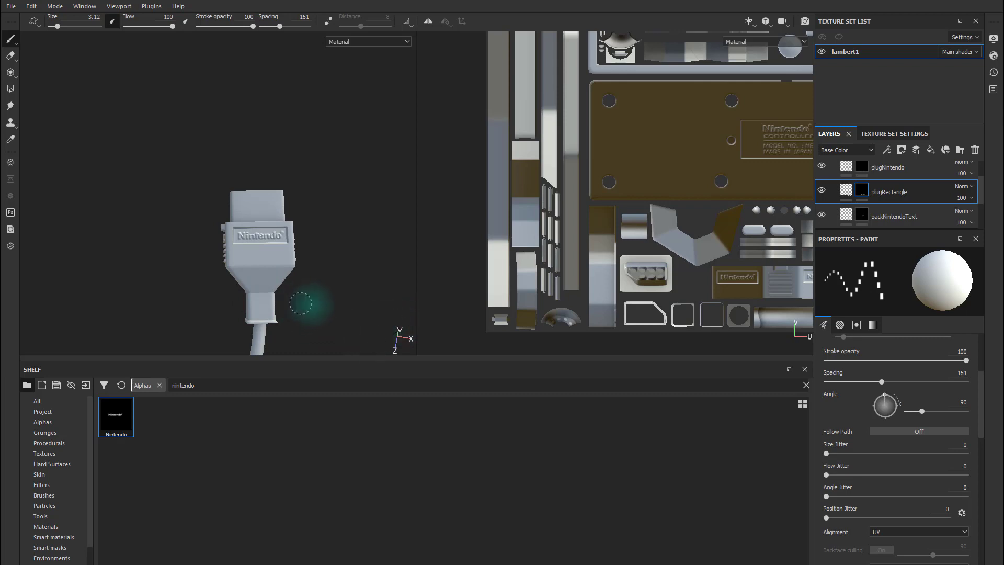
With the alpha's squeeze at 0.406, stamp three evenly spaced rectangular recesses along the light side of the plug's narrow neck.
middle_click_drag(271, 308, 327, 291, "alt")
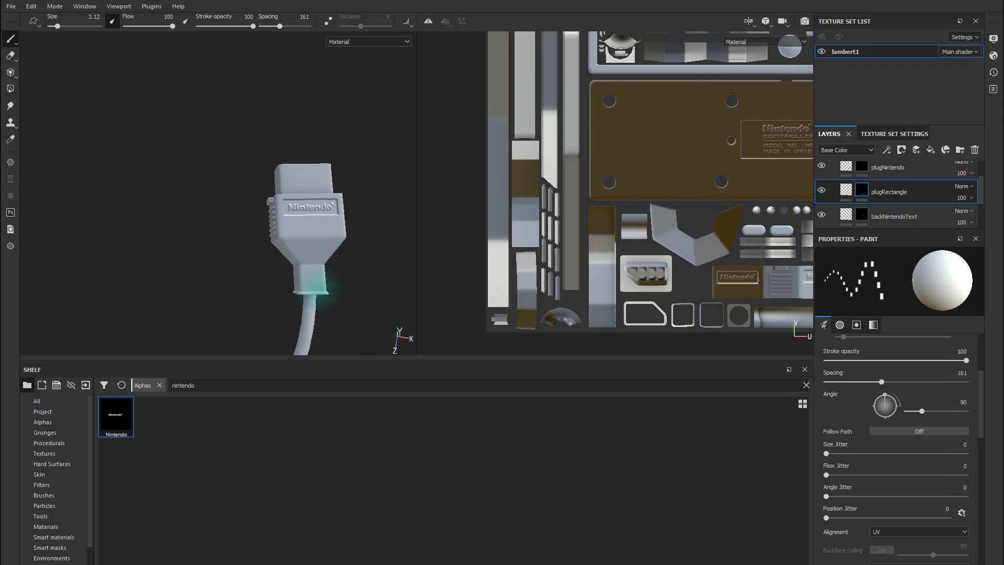
right_click_drag(327, 291, 282, 220, "alt")
left_click_drag(283, 220, 296, 217, "alt")
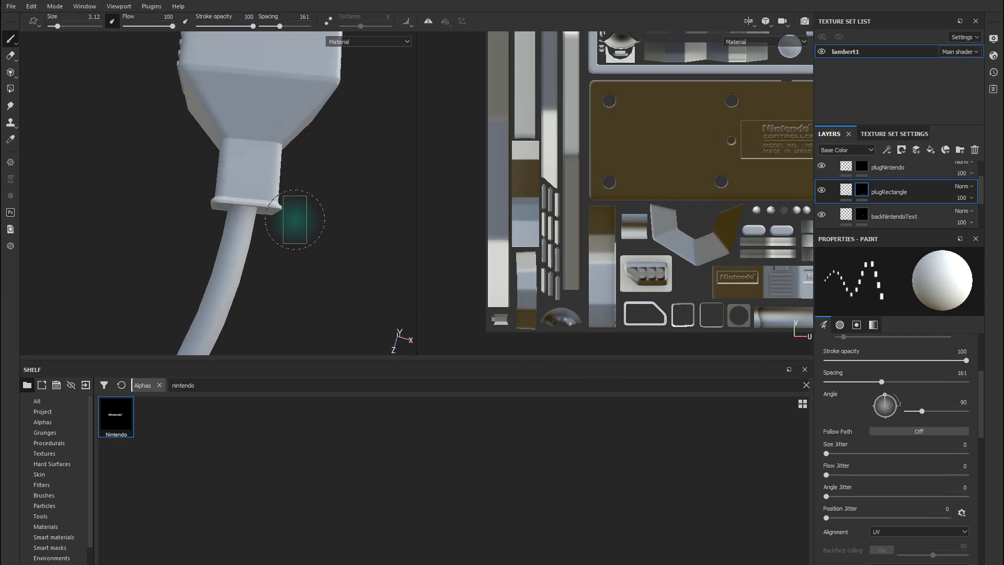
left_click_drag(251, 156, 270, 205, "alt")
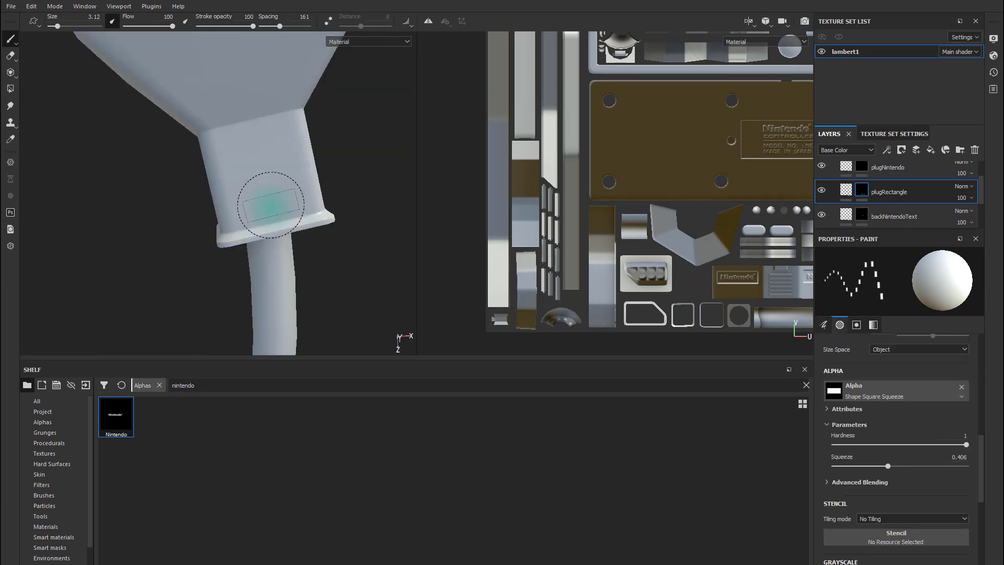
left_click(272, 205)
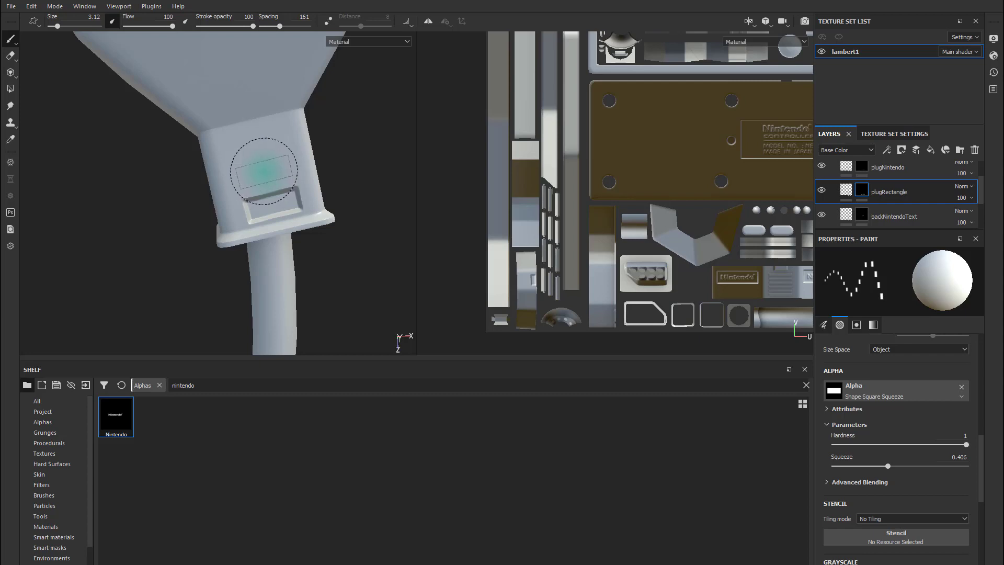
left_click(265, 170)
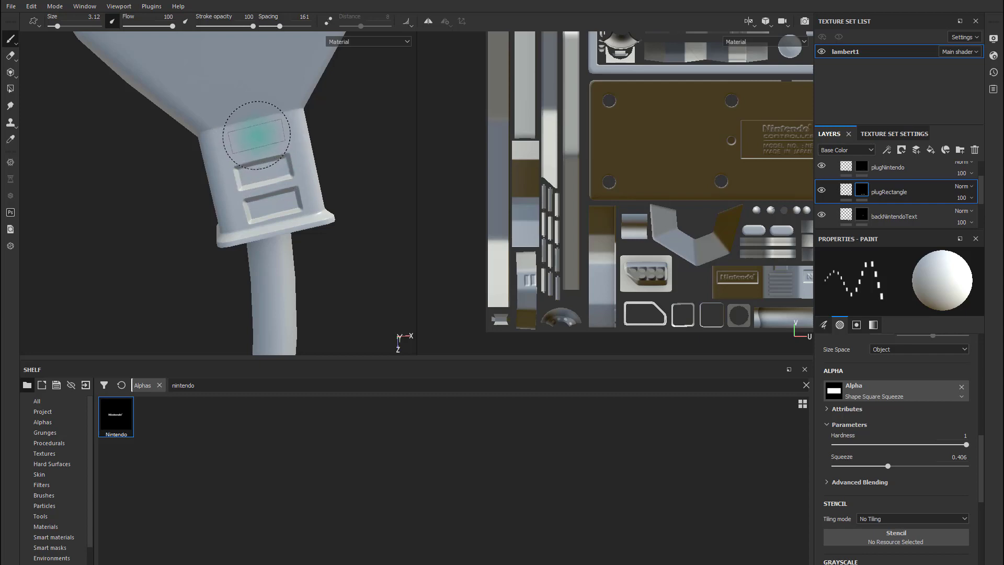
mouse_move(348, 233)
left_mouse_down("alt")
mouse_move(358, 162)
mouse_move(347, 206)
left_mouse_up("alt")
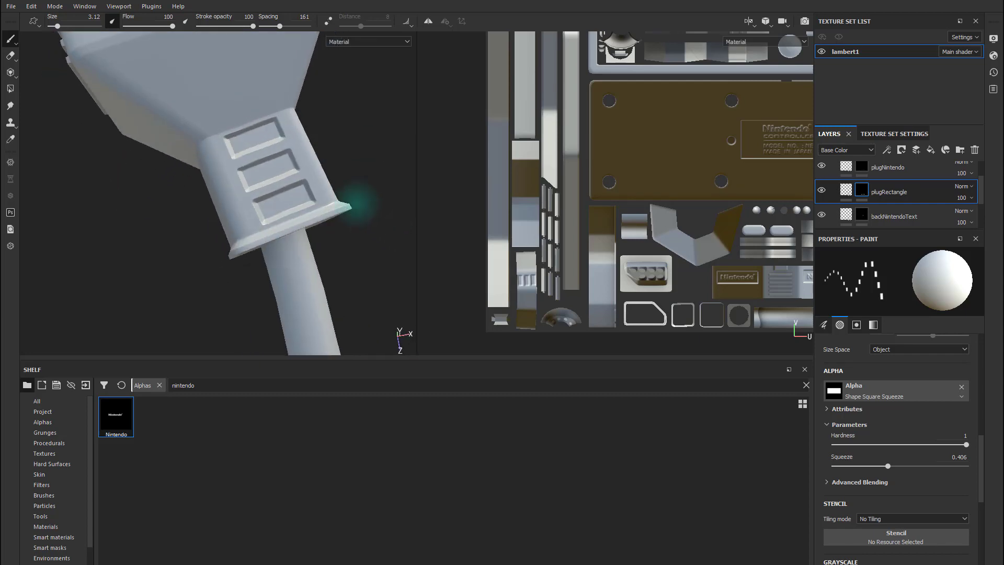
left_click_drag(257, 140, 259, 147, "alt")
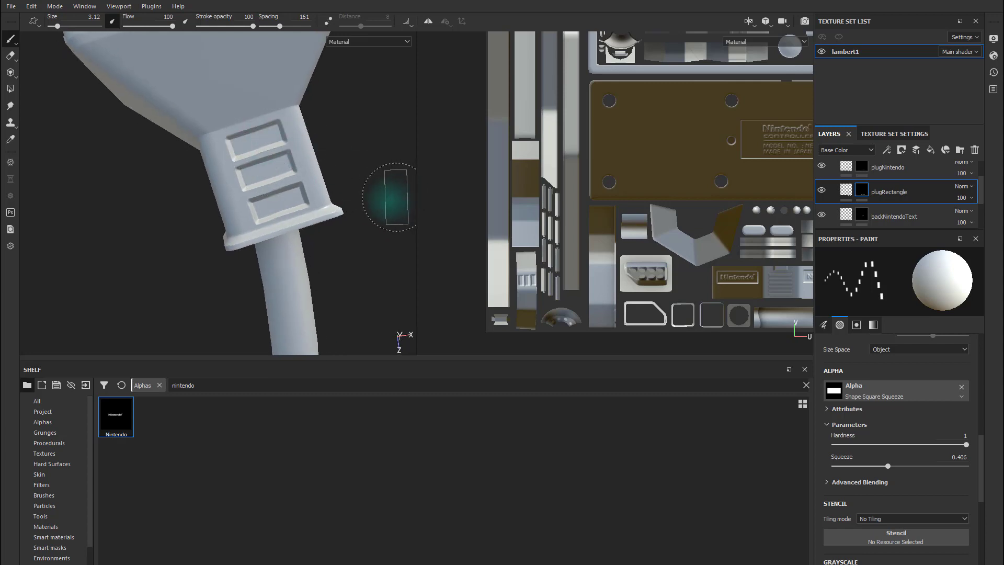
Stamp three evenly spaced rectangular recesses along the brown side of the plug's narrow neck.
mouse_move(392, 202)
left_mouse_down("alt")
mouse_move(370, 168)
mouse_move(275, 180)
mouse_move(363, 264)
mouse_move(291, 176)
mouse_move(258, 261)
left_mouse_up("alt")
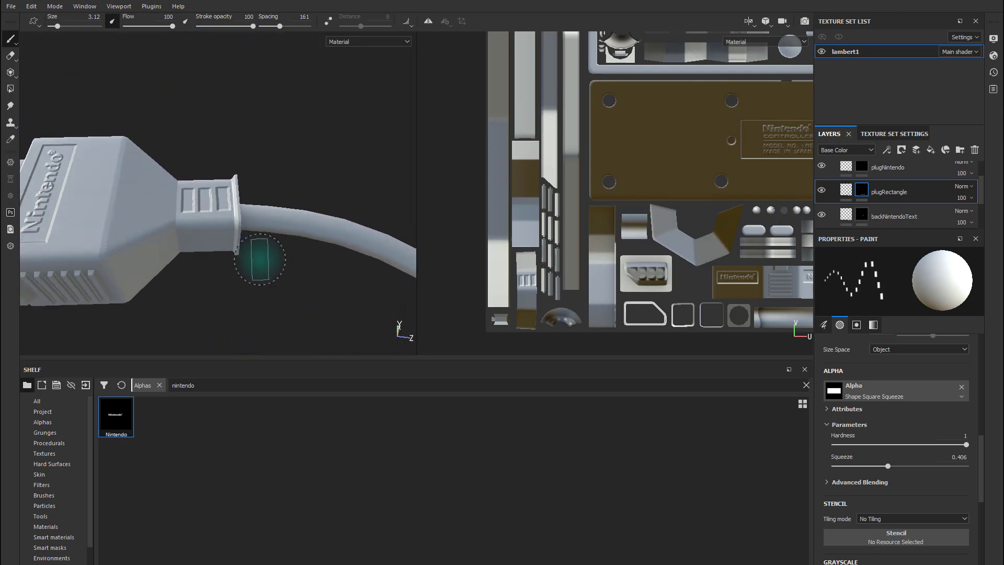
left_click_drag(265, 250, 285, 213, "alt")
mouse_move(343, 184)
middle_mouse_down("alt")
mouse_move(359, 201)
mouse_move(251, 194)
mouse_move(146, 213)
middle_mouse_up("alt")
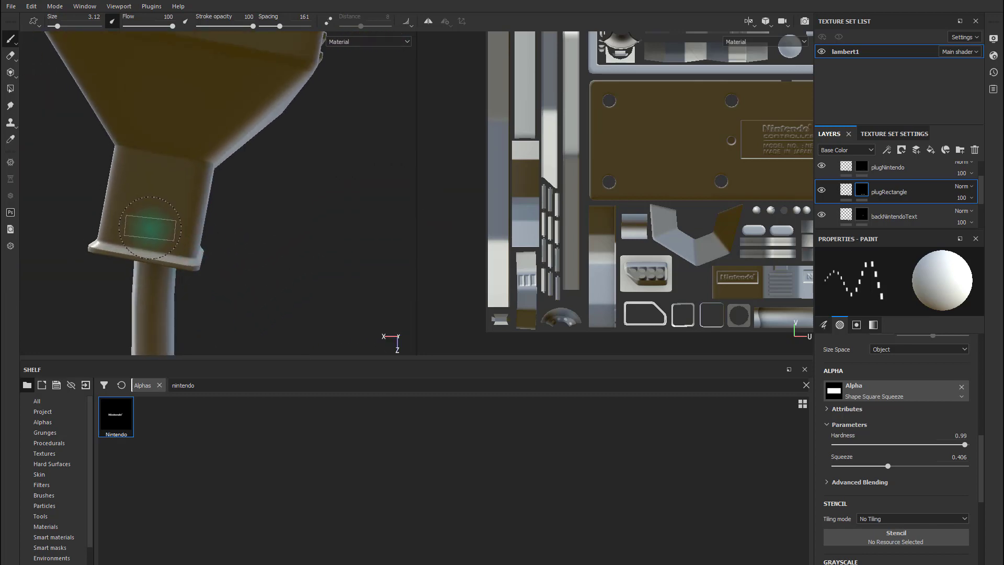
left_click_drag(150, 227, 148, 227, "ctrl")
right_click_drag(148, 228, 148, 230, "ctrl")
left_click(146, 230)
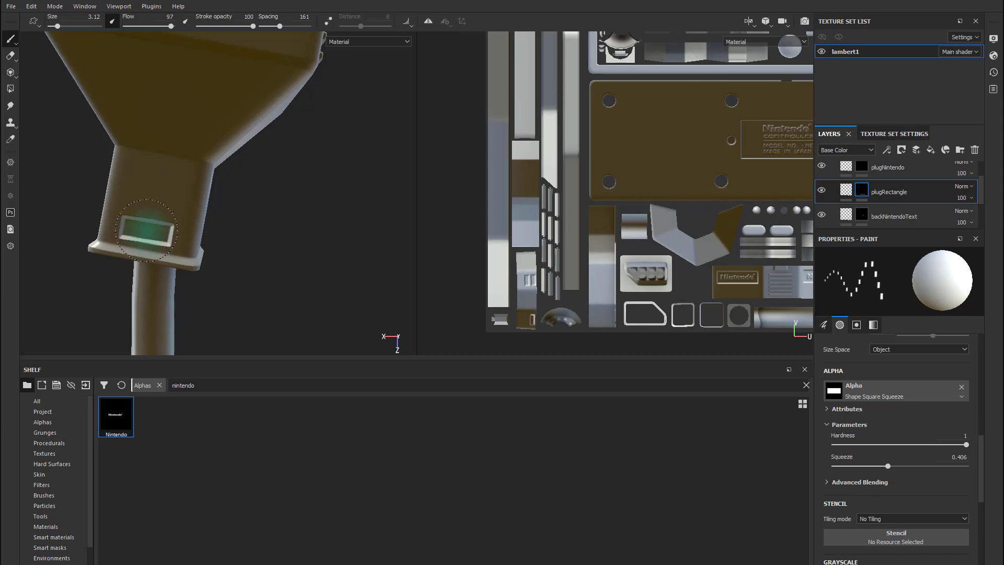
left_click(153, 199)
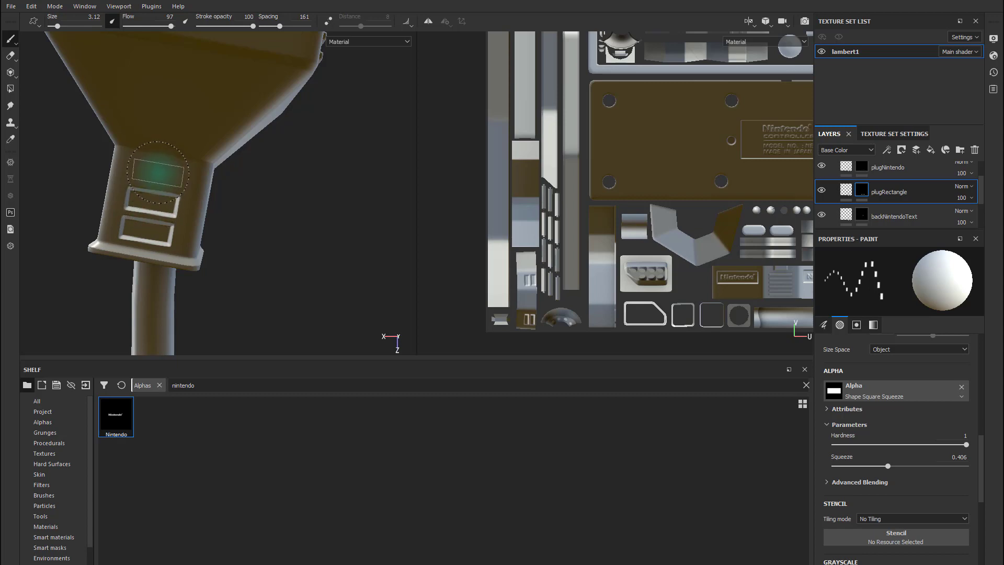
left_click(158, 173)
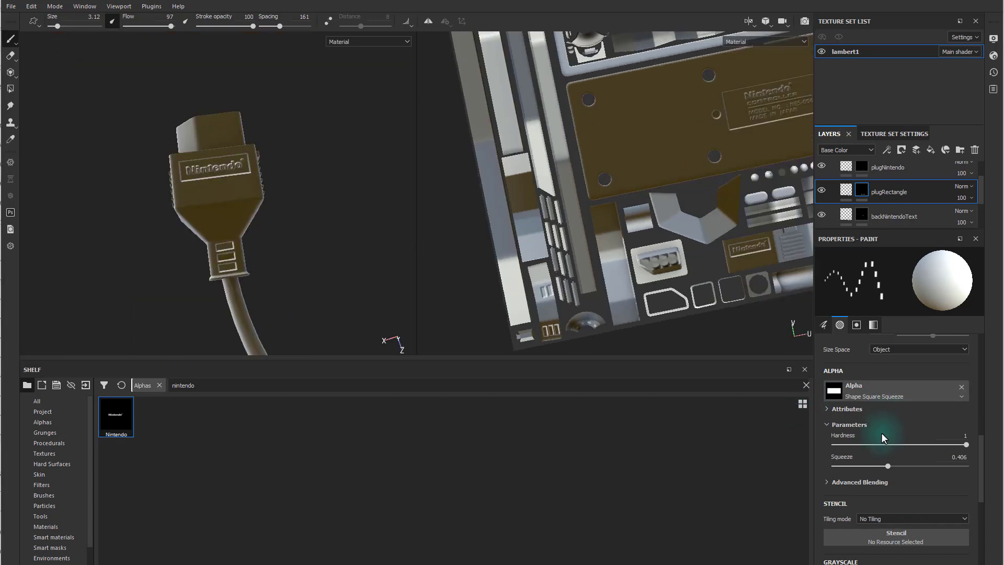
Set the brush alpha's squeeze to 1 for a square stamp shape.
scroll(911, 440, "up", 3)
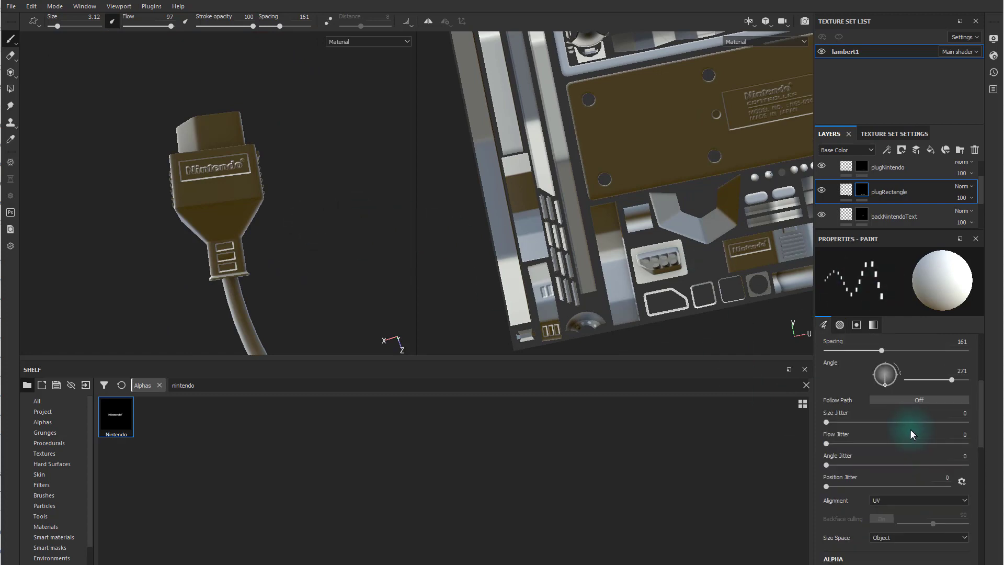
scroll(896, 471, "down", 10)
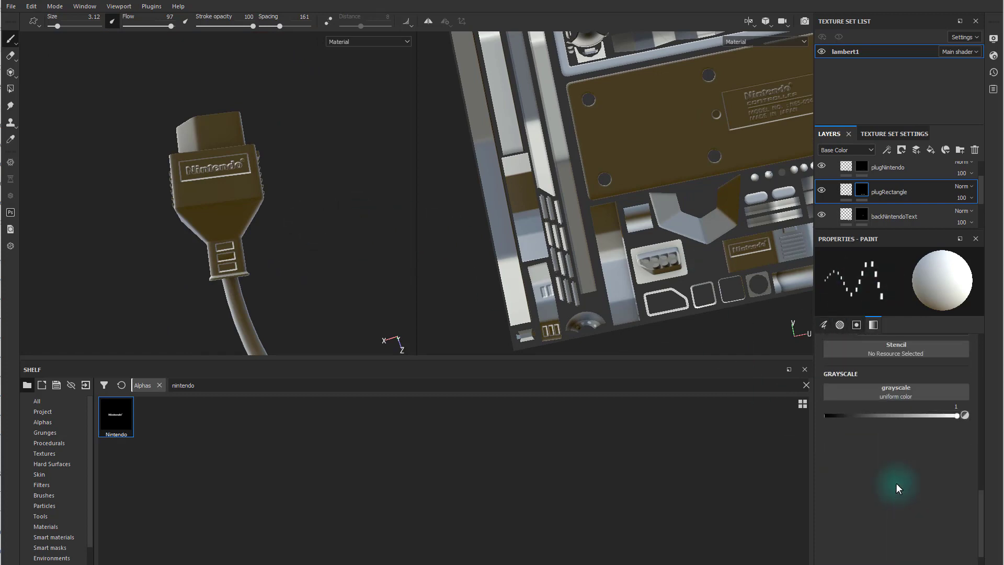
scroll(896, 482, "up", 3)
mouse_move(886, 402)
left_mouse_down()
mouse_move(839, 403)
mouse_move(988, 405)
left_mouse_up()
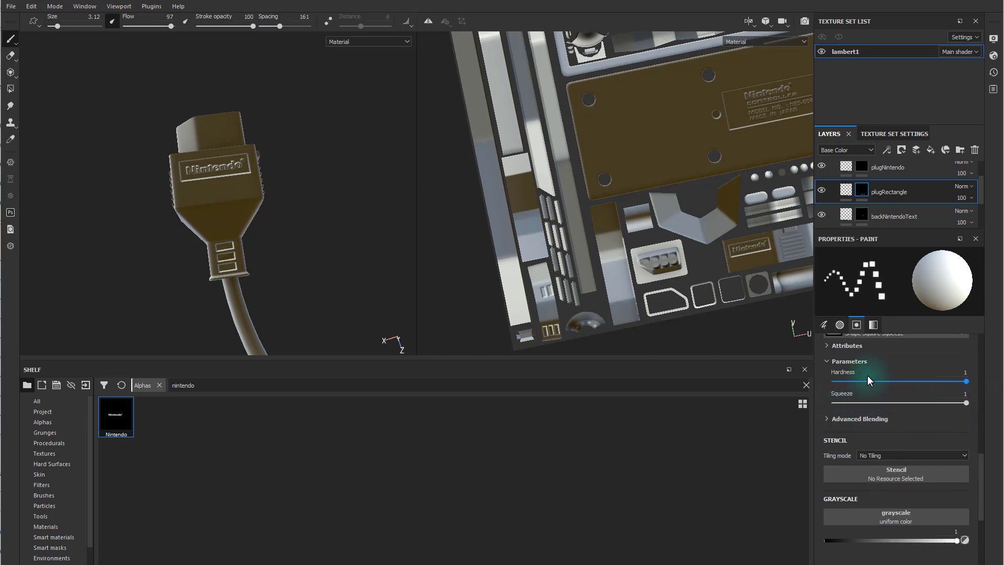
scroll(871, 383, "up", 3)
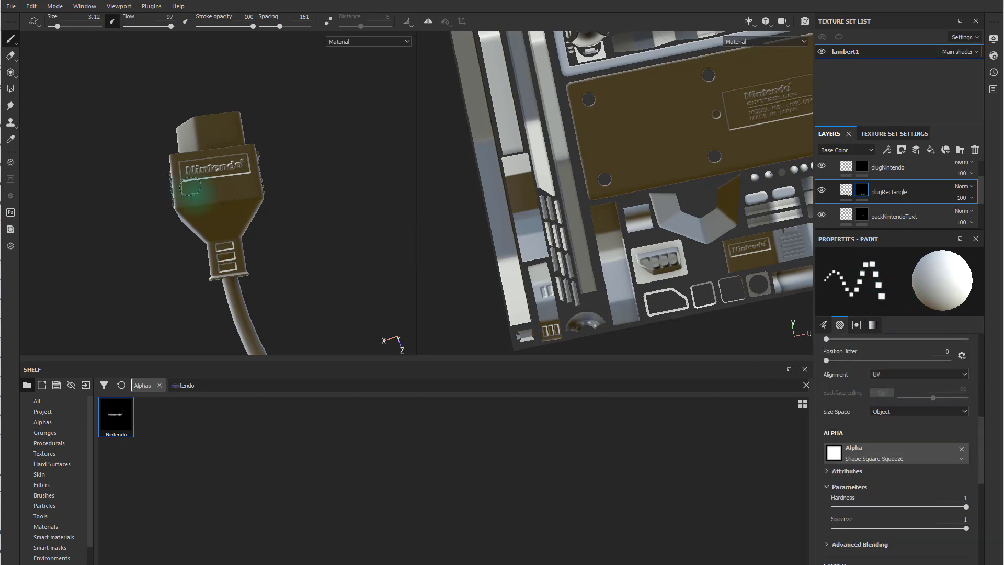
scroll(206, 197, "up", 5)
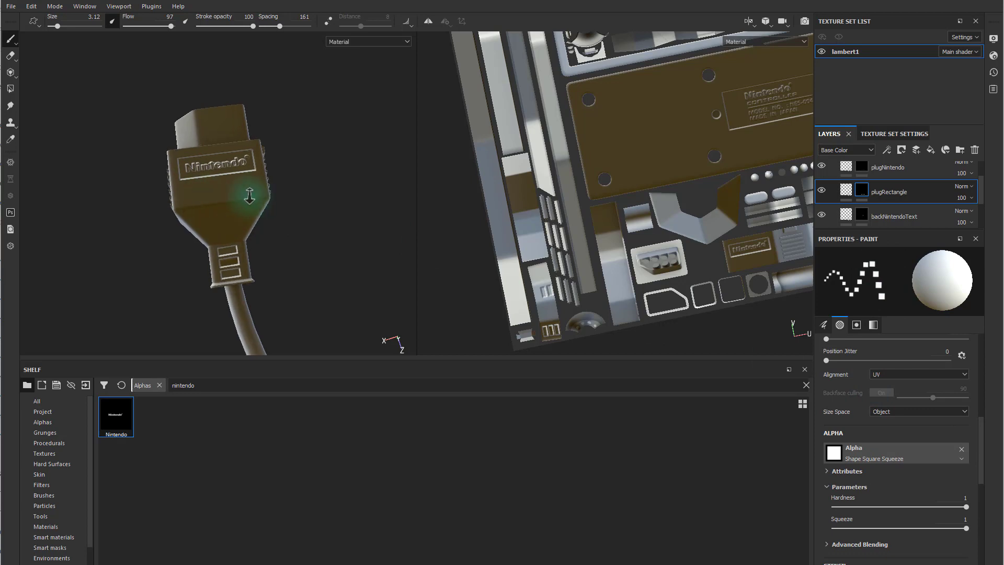
Reduce the square brush to size 1.87 and set its angle to 0.
mouse_move(640, 178)
middle_mouse_down()
mouse_move(621, 211)
mouse_move(526, 189)
middle_mouse_up()
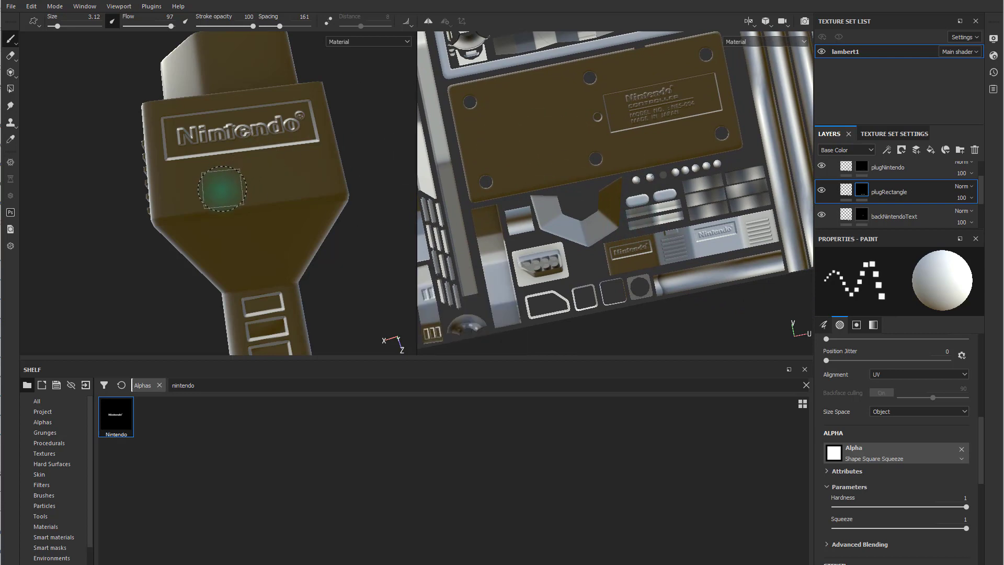
mouse_move(220, 190)
right_mouse_down("ctrl")
mouse_move(205, 189)
mouse_move(227, 193)
right_mouse_up("ctrl")
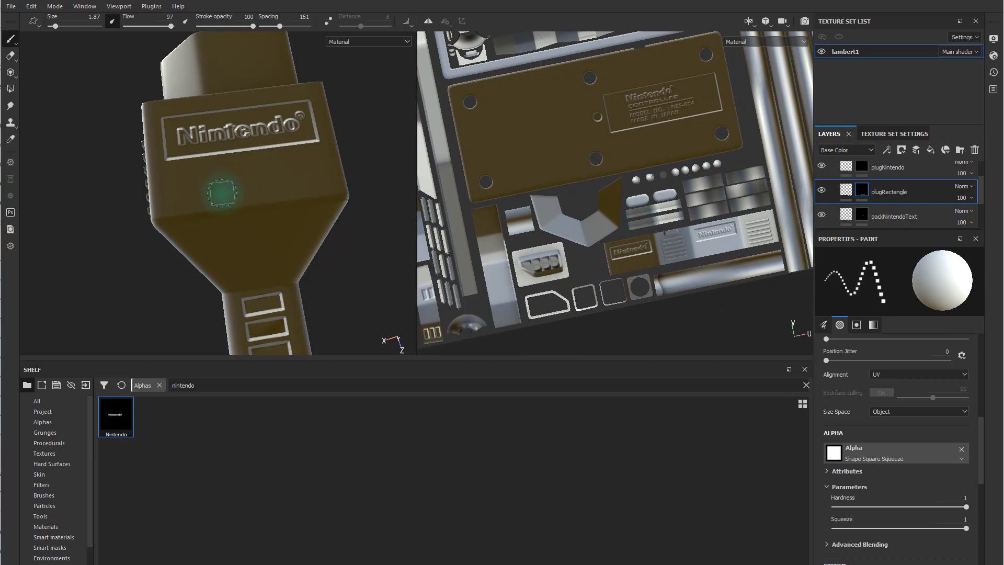
scroll(916, 402, "up", 10)
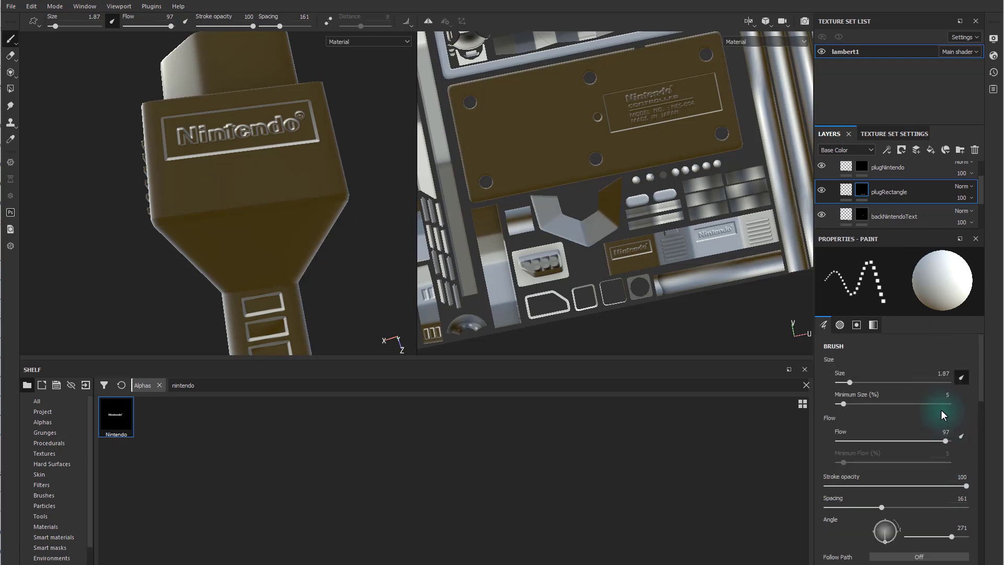
scroll(883, 424, "down", 5)
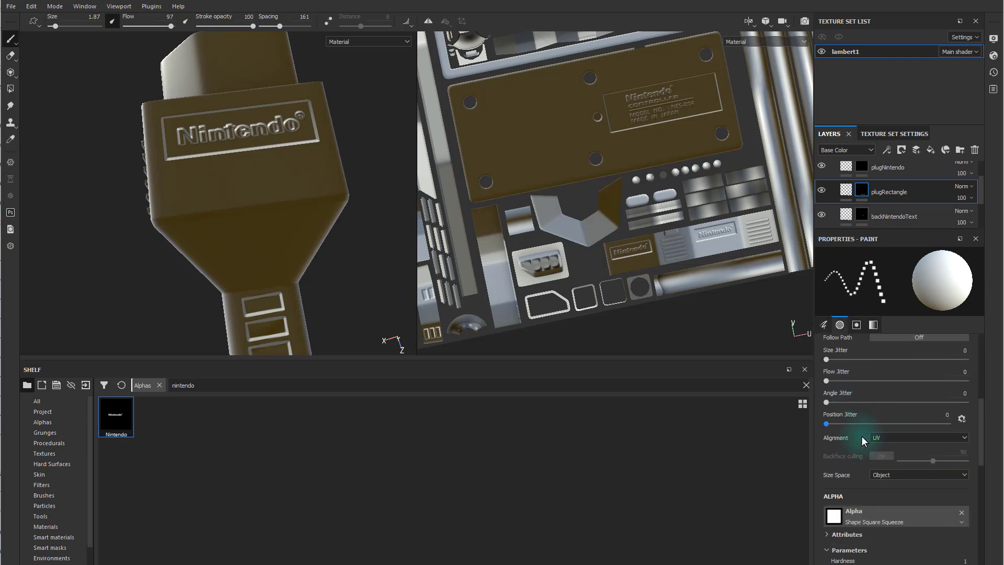
scroll(894, 439, "up", 5)
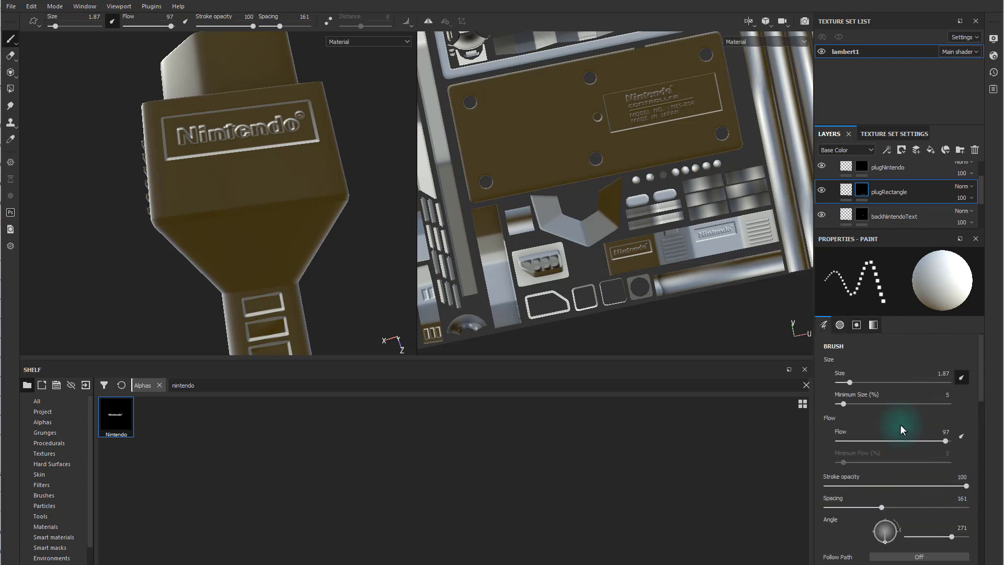
scroll(863, 450, "down", 3)
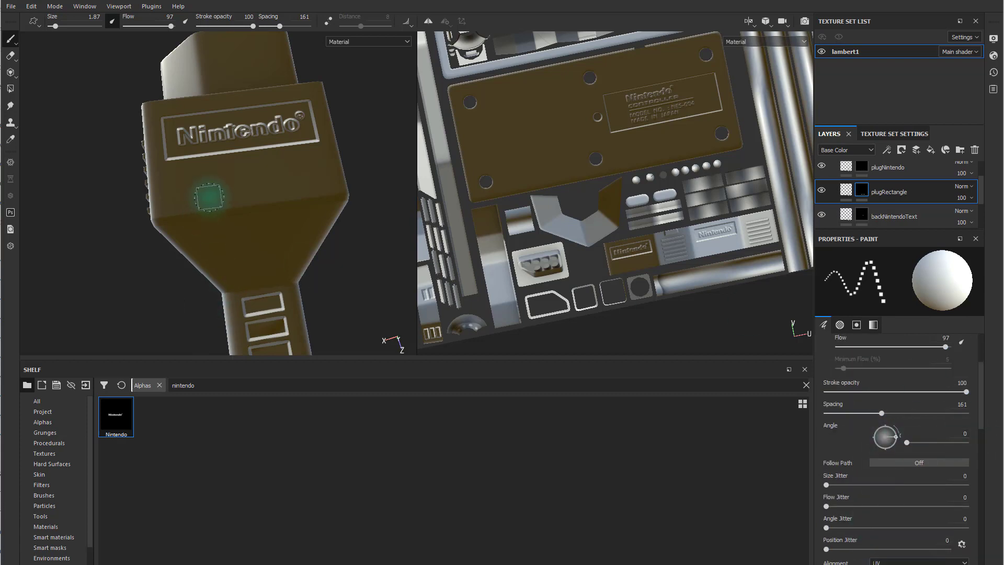
scroll(923, 502, "down", 4)
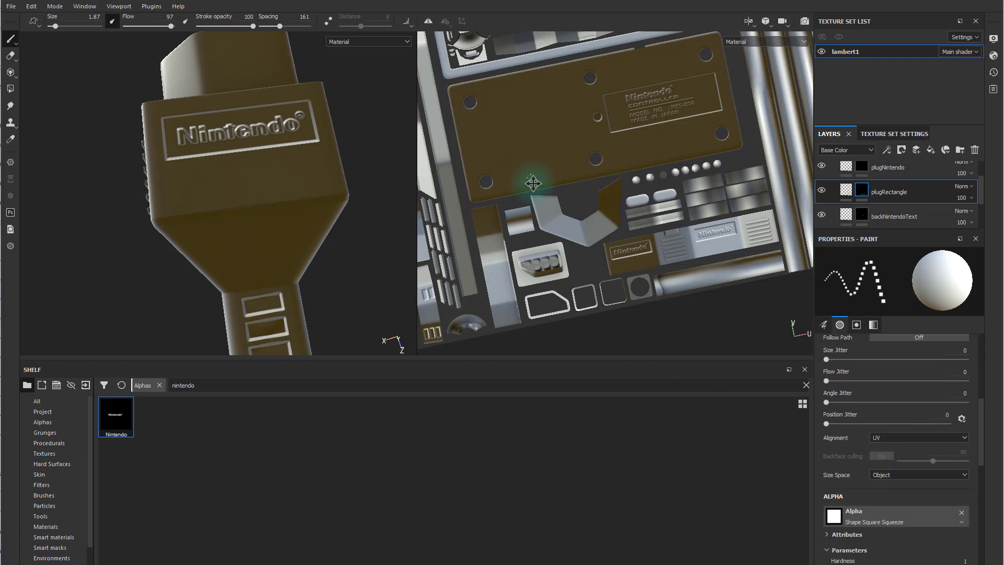
Try to stamp a square below the Nintendo logo on the brown plug face in the UV view.
middle_click_drag(570, 202, 634, 229)
right_click_drag(635, 229, 664, 232, "alt")
middle_click_drag(466, 232, 494, 224, "alt")
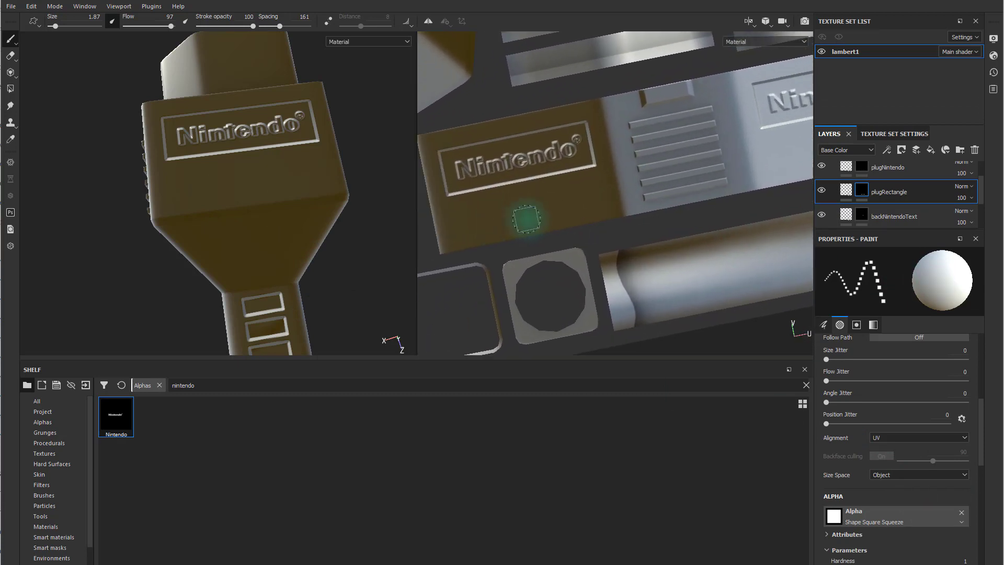
left_click(527, 220)
key("ctrl+z")
Reduce the square brush to size 1.36 and stamp two squares side by side below the Nintendo logo on the brown plug face.
left_click_drag(544, 219, 540, 226, "alt+shift")
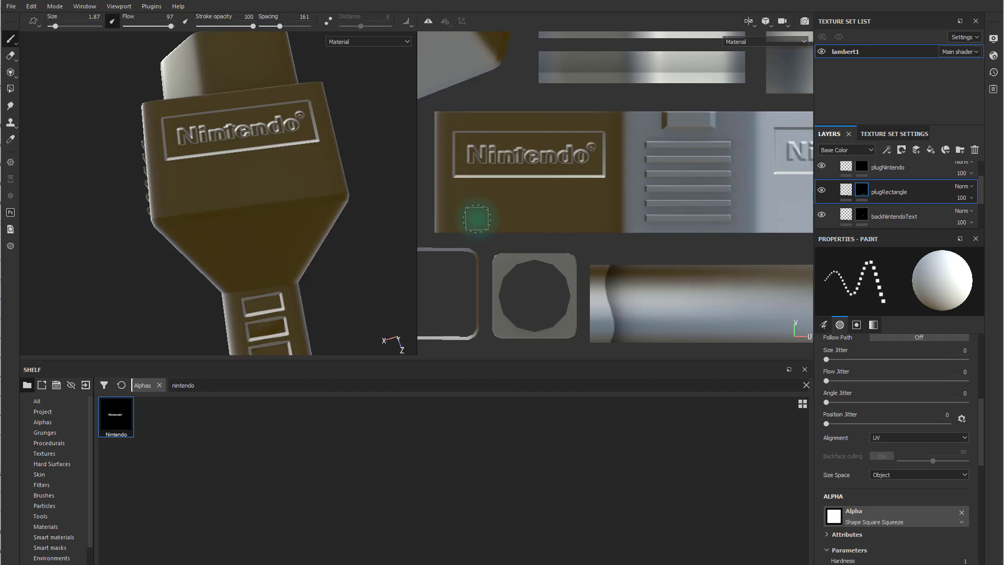
key("bracketleft")
key("bracketleft")
key("bracketright")
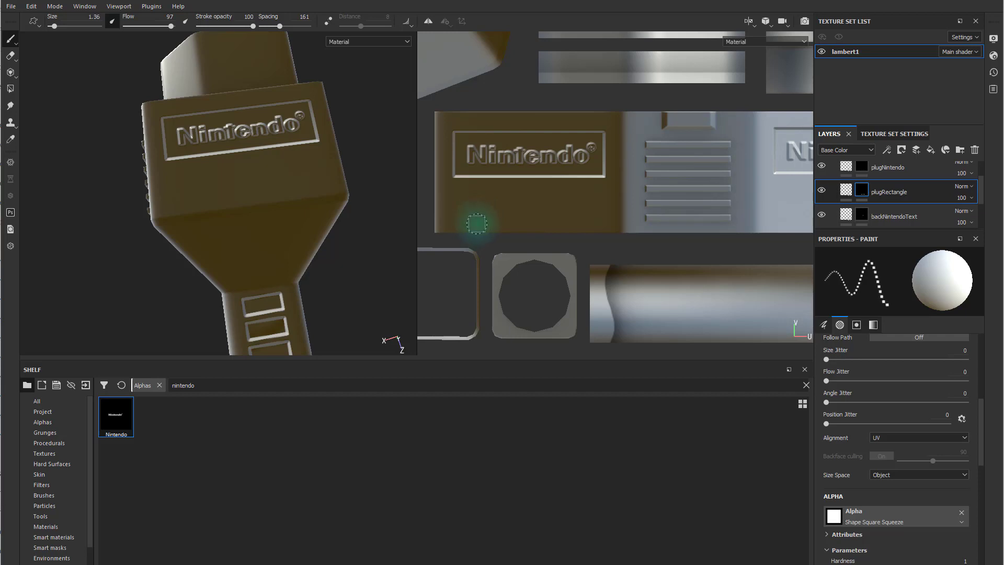
left_click(475, 223)
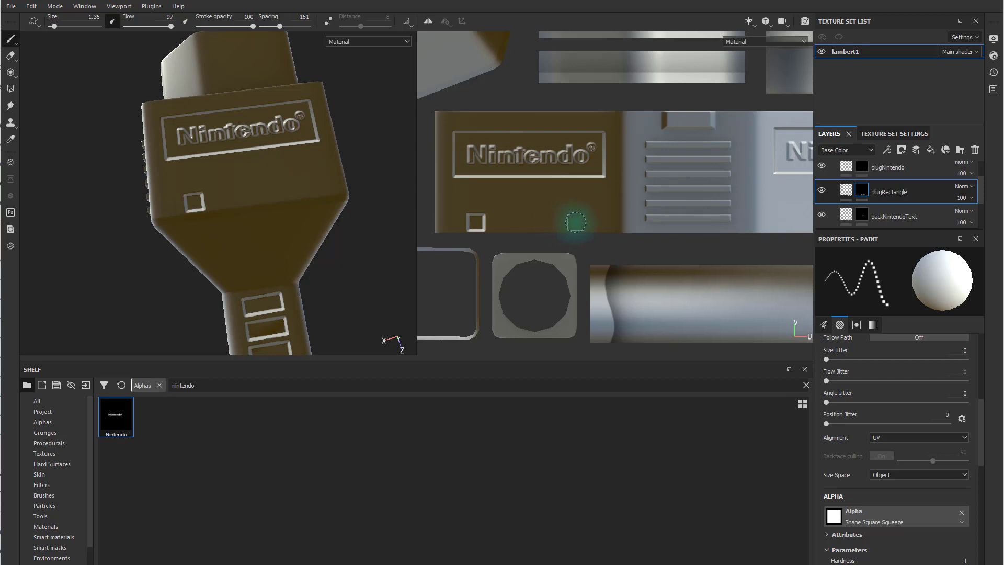
left_click(575, 222)
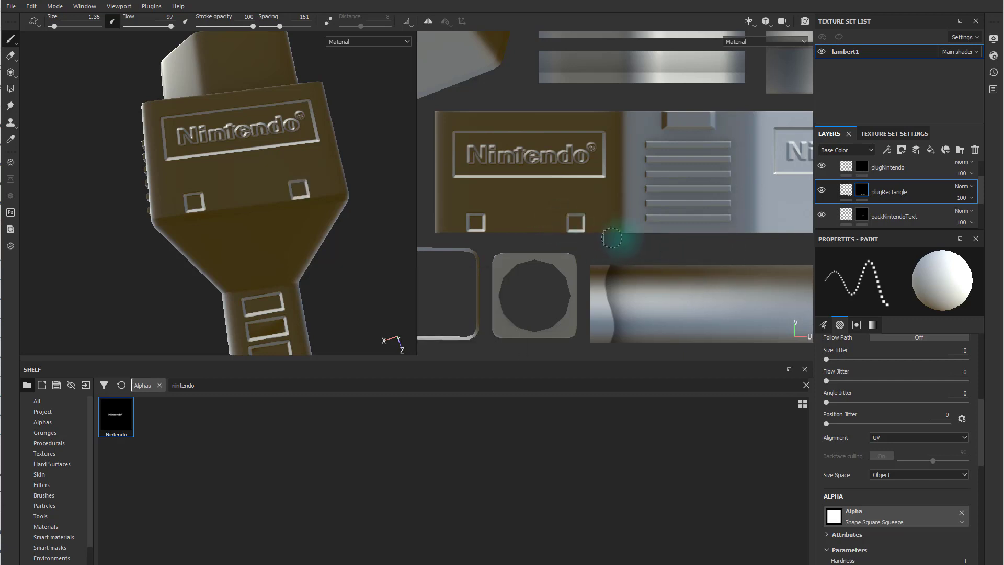
Stamp matching squares below the Nintendo logo on the grey plug face in the UV view.
middle_click_drag(693, 235, 580, 228)
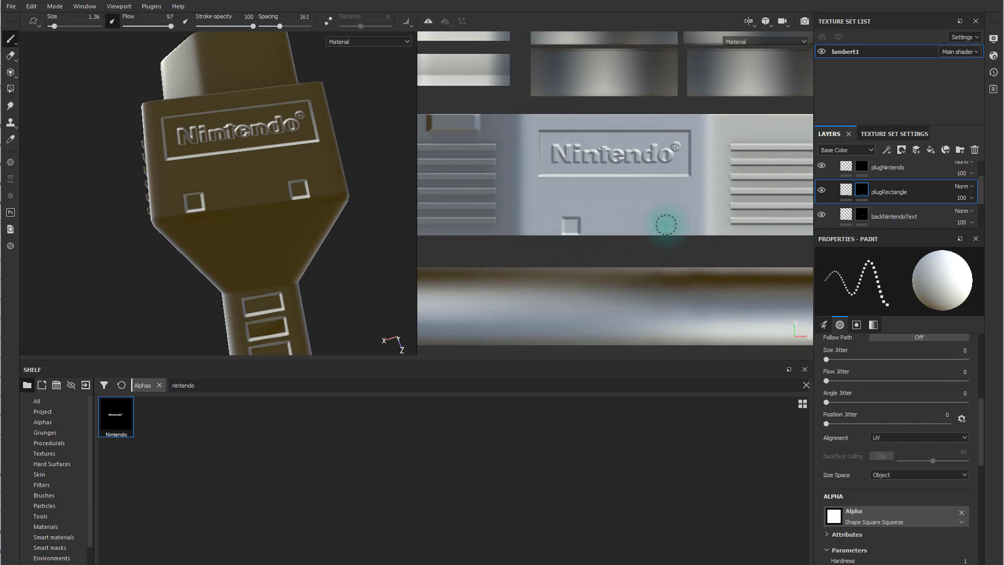
middle_click_drag(631, 272, 830, 269, "alt")
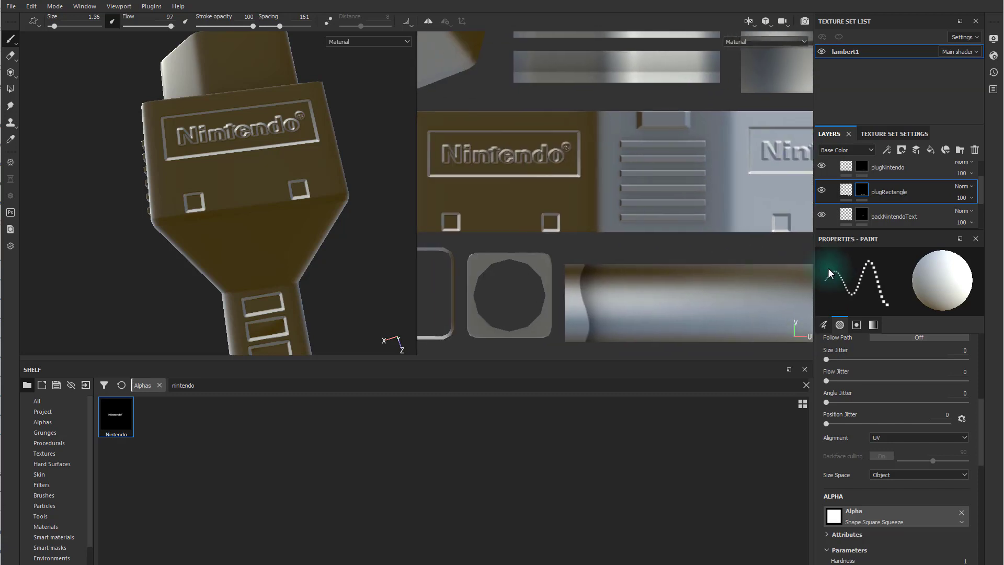
middle_click_drag(667, 269, 600, 289, "alt")
mouse_move(679, 264)
right_mouse_down("alt")
mouse_move(699, 260)
mouse_move(669, 238)
right_mouse_up("alt")
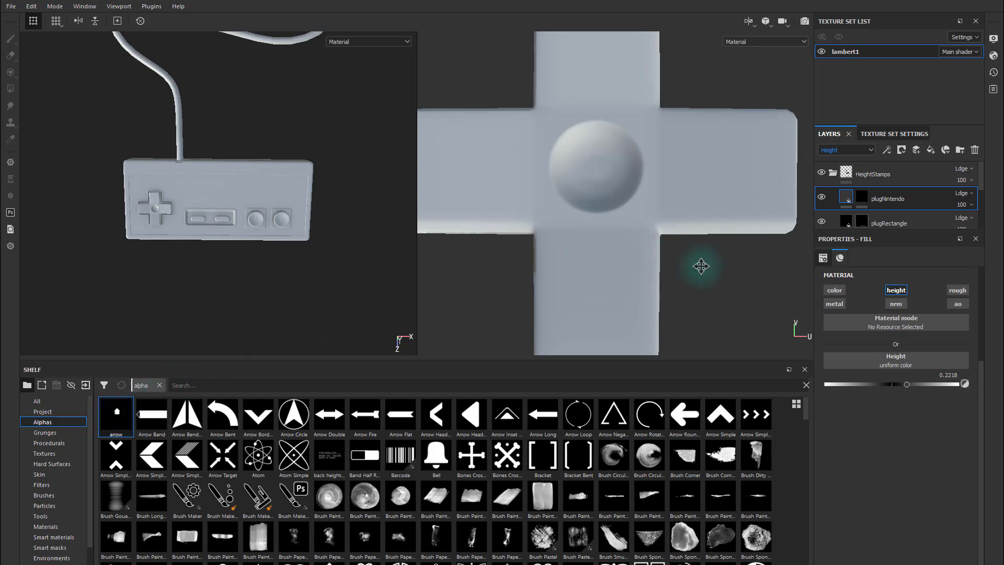
Add a fill layer named dpadArrows above plugNintendo with only the height channel active and a height of about -0.58.
scroll(673, 246, "down", 3)
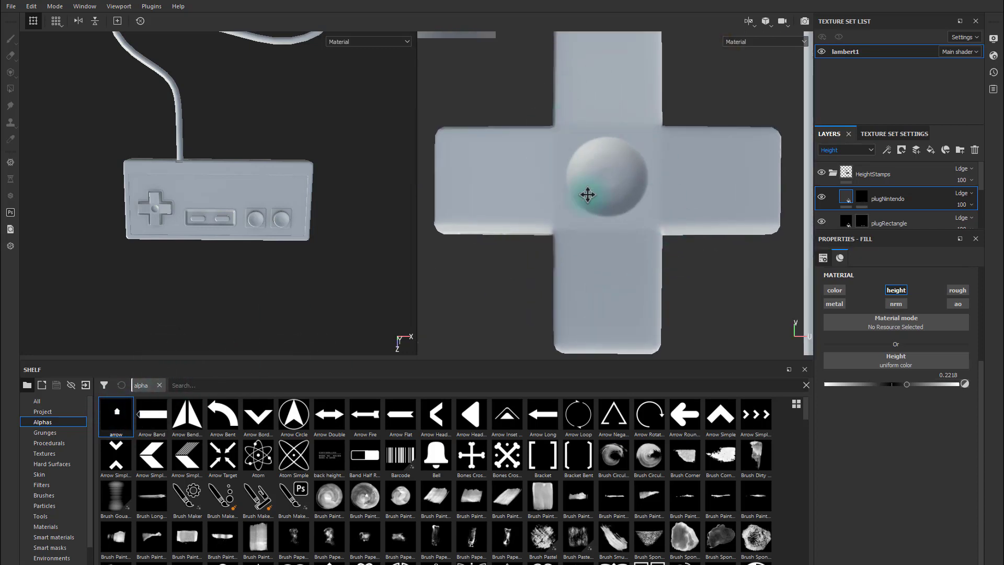
scroll(652, 152, "down", 5)
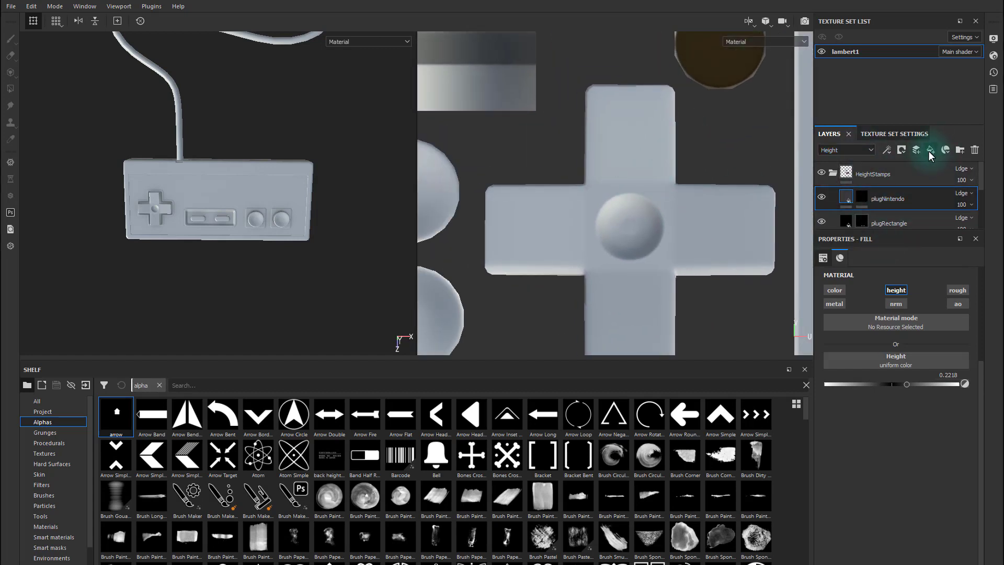
left_click(930, 151)
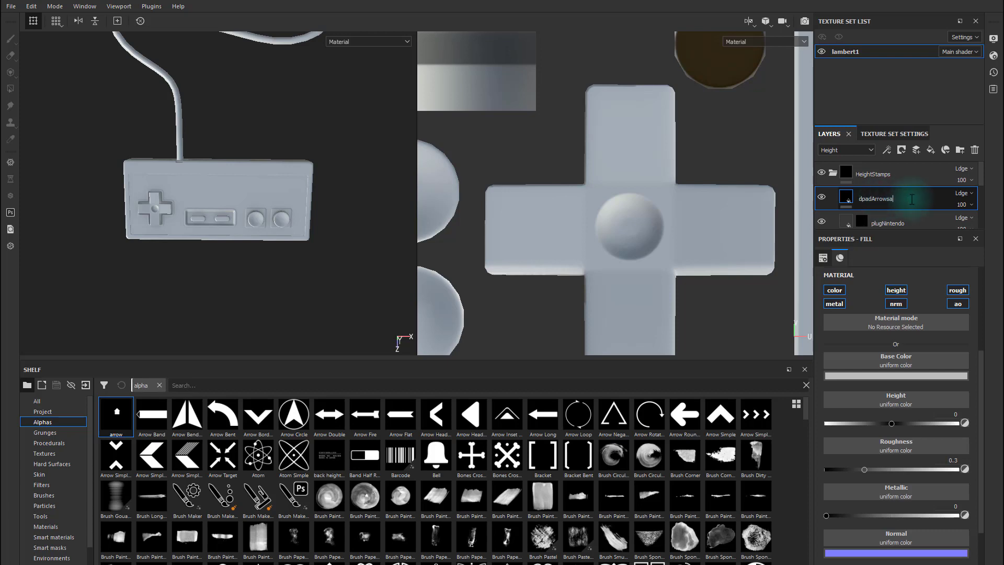
left_click(834, 289)
left_click(835, 303)
left_click(896, 303)
left_click(957, 304)
left_click(957, 290)
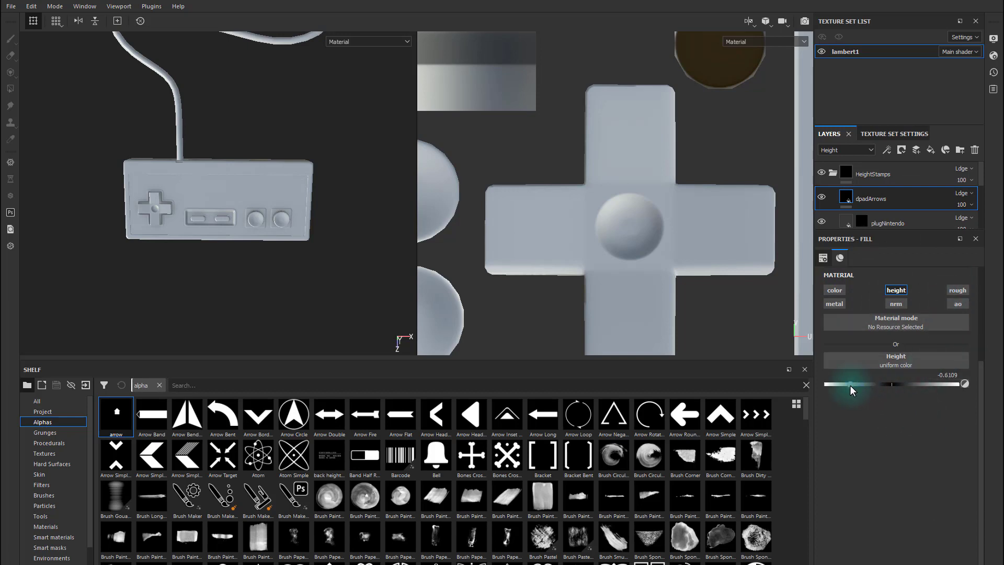
Add a black mask to the dpadArrows layer and load the custom arrow alpha into the paint brush.
right_click(913, 197)
left_click(945, 215)
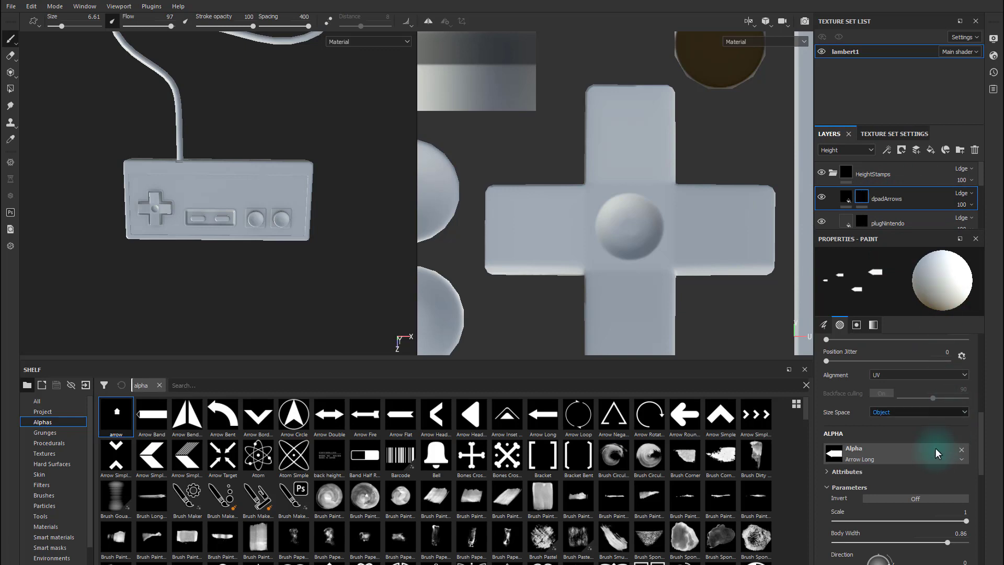
scroll(904, 422, "down", 1)
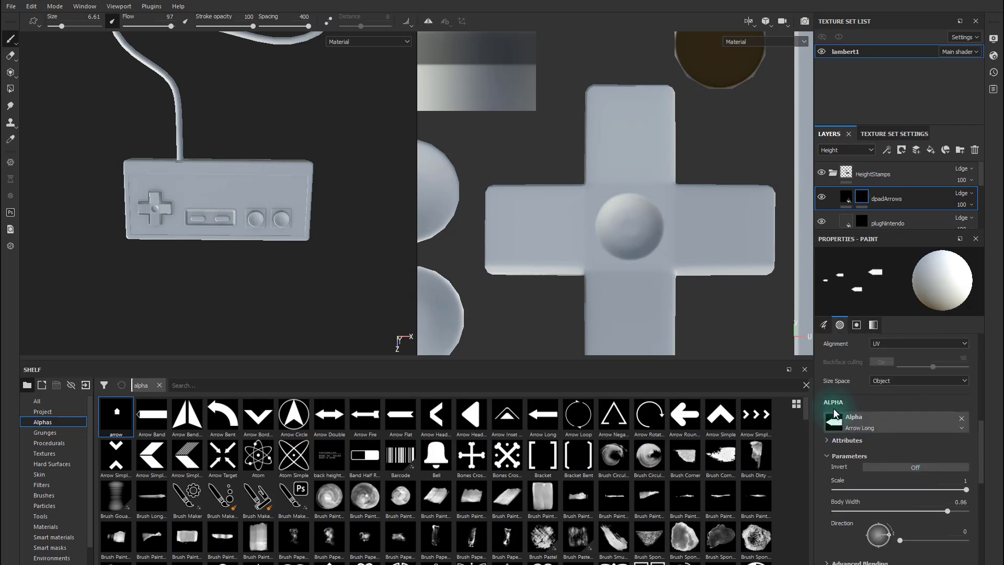
left_click_drag(116, 415, 864, 425)
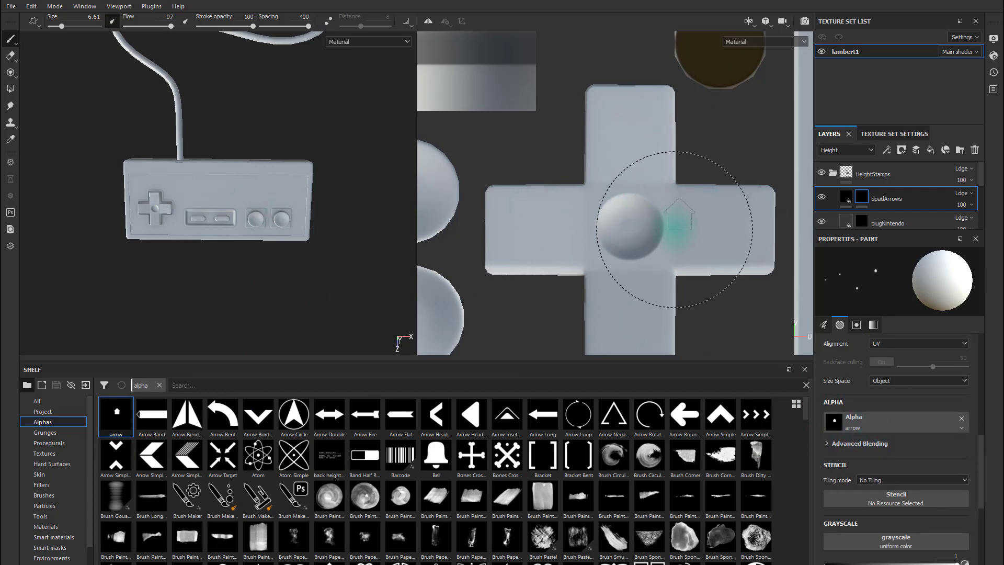
Enlarge the arrow brush to size 14.23 and stamp an upward arrow on the D-pad's upper arm.
key("]")
key("]")
key("]")
key("]")
key("]")
key("]")
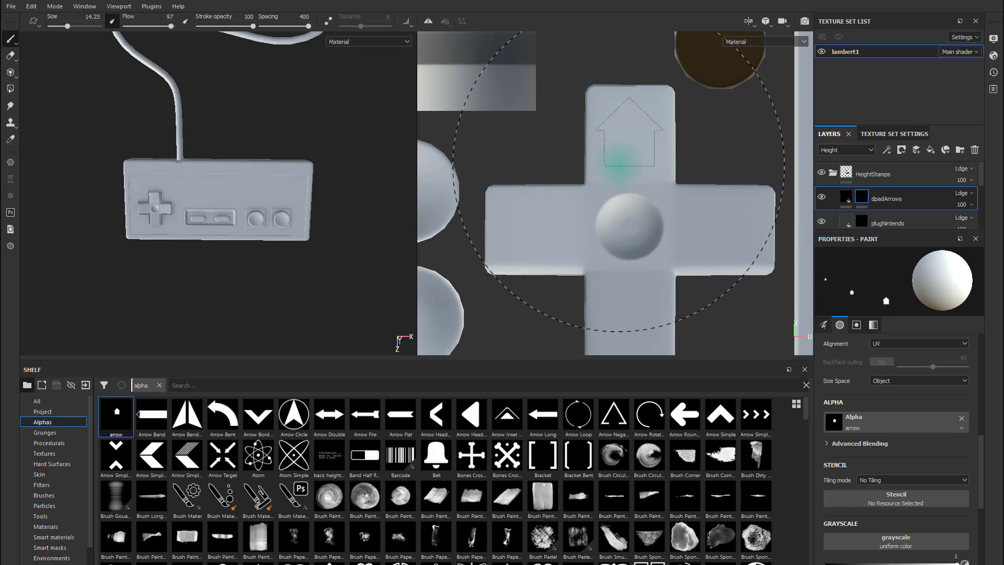
left_click(620, 158)
Set the brush angle to 180 and stamp a downward arrow on the D-pad's lower arm, redoing the stamp once for better placement.
scroll(889, 406, "up", 3)
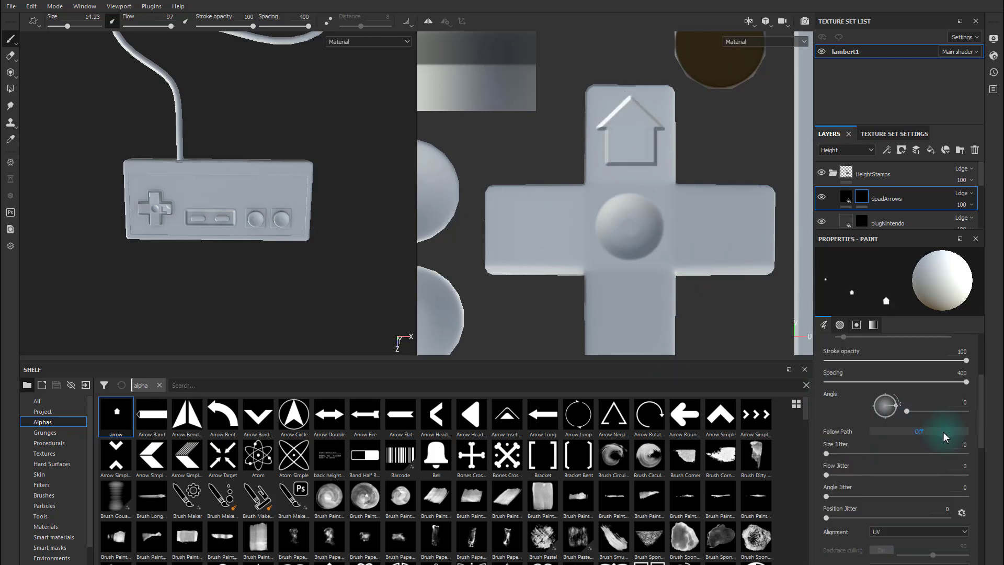
left_click(966, 403)
type("180")
key("Return")
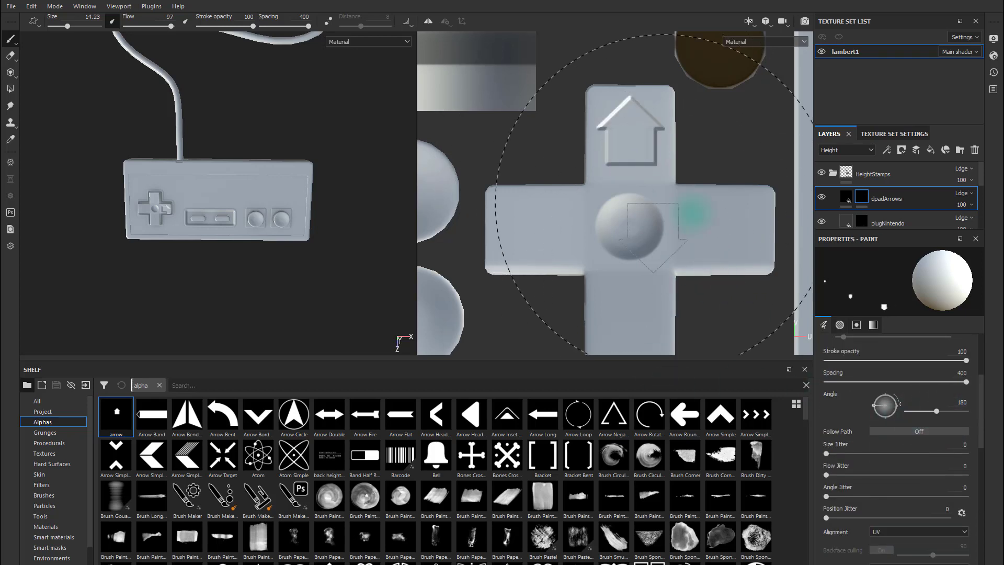
scroll(644, 269, "down", 1)
middle_click_drag(632, 294, 617, 216, "alt")
scroll(617, 215, "up", 2)
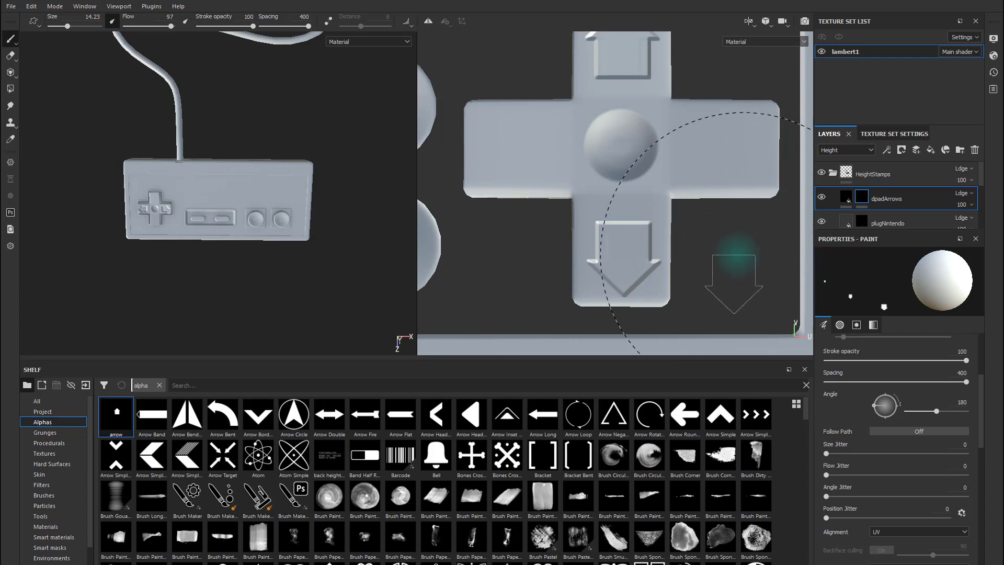
key("ctrl+z")
left_click(632, 225)
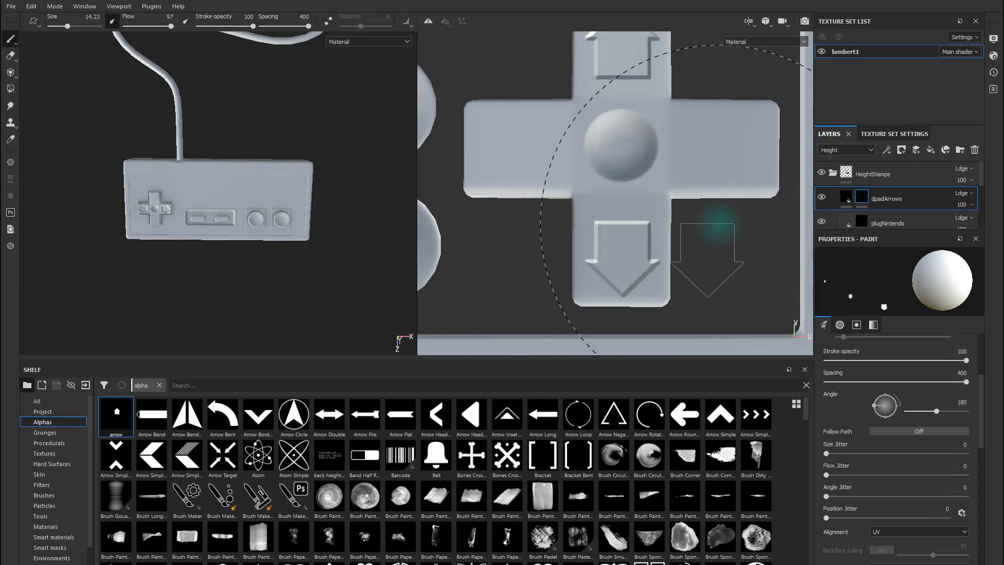
Set the brush angle to 90 and stamp a right-pointing arrow on the D-pad's right arm.
middle_click_drag(712, 224, 713, 274)
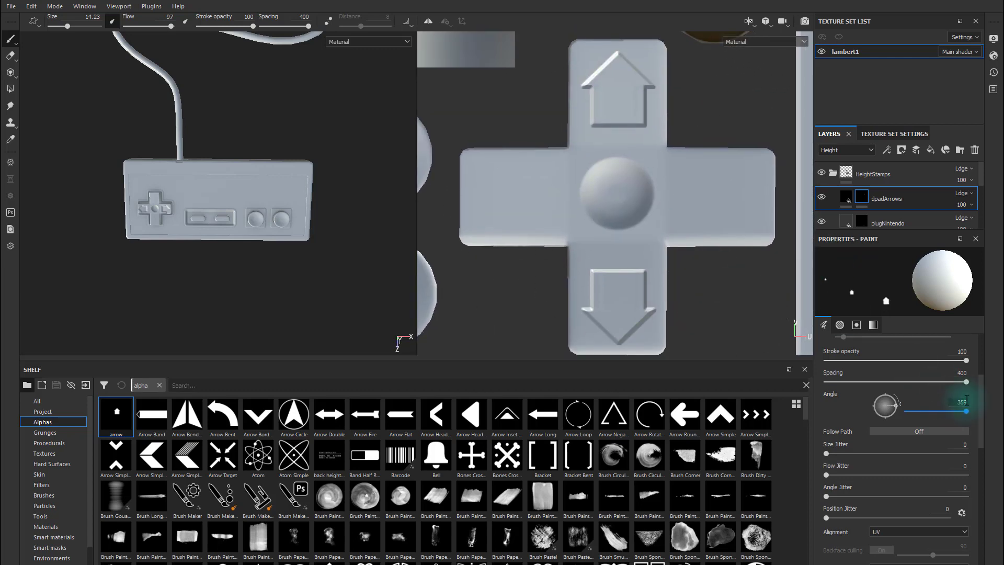
type("90")
key("Return")
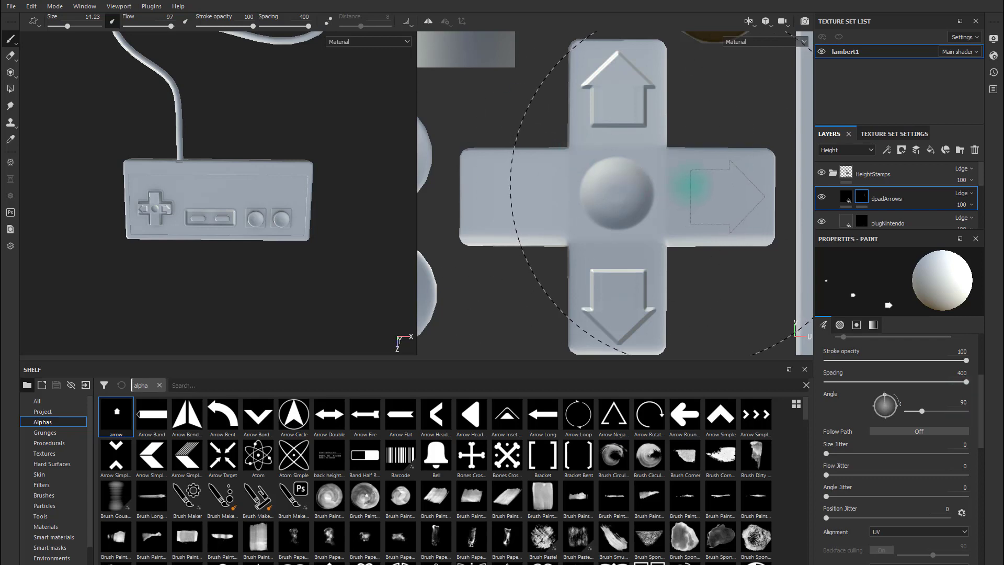
left_click(728, 196)
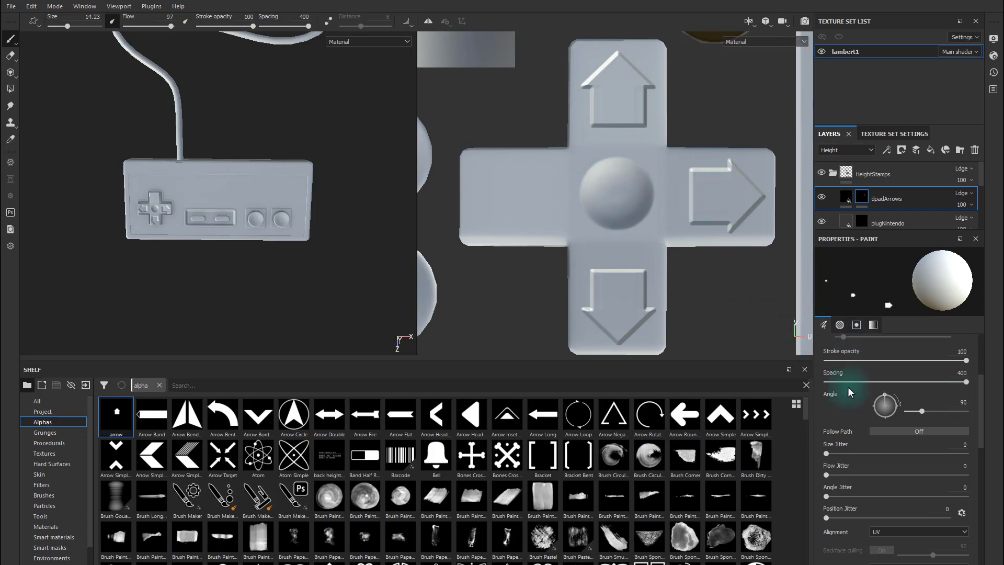
Set the brush angle to 270 and stamp a left-pointing arrow on the D-pad's left arm.
left_click_drag(164, 261, 209, 241, "alt")
right_click_drag(209, 241, 586, 297, "alt")
left_click_drag(356, 265, 387, 275, "alt")
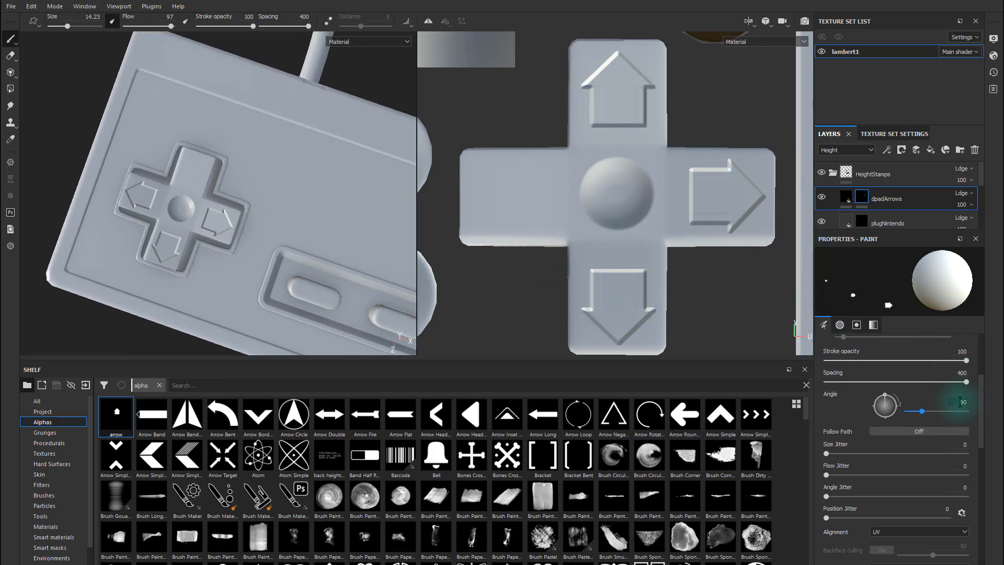
type("270")
key("Return")
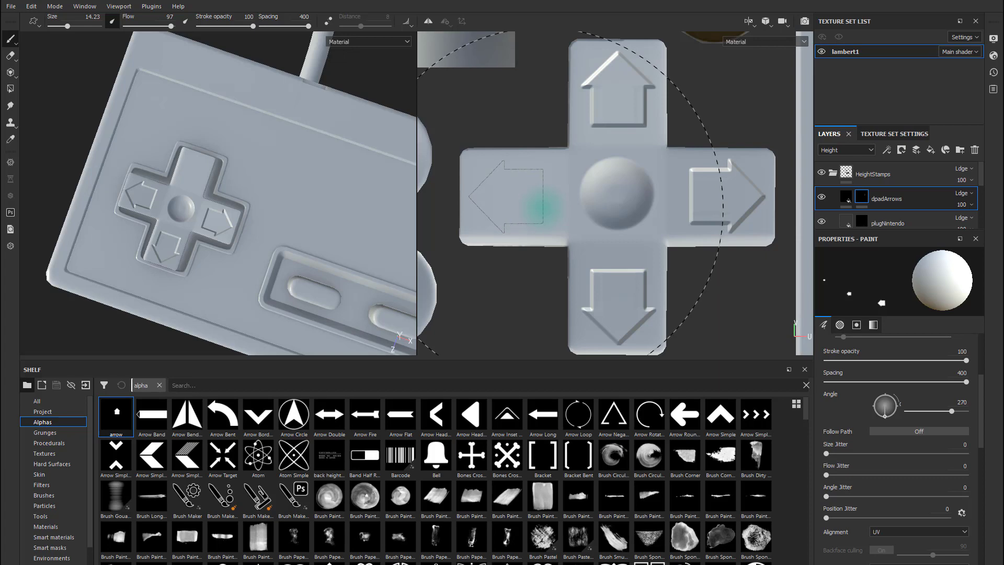
left_click(546, 208)
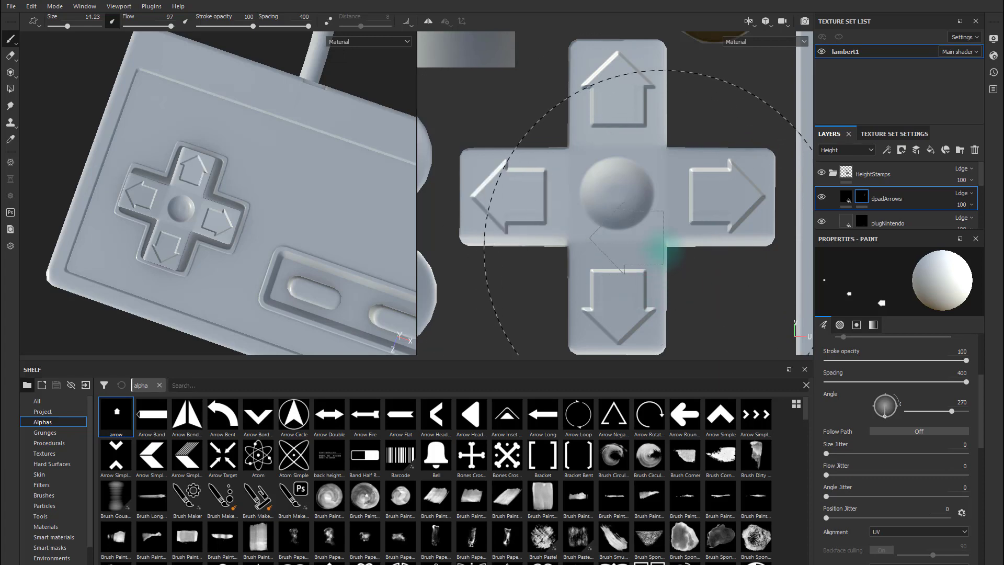
Make the D-pad arrows shallower by setting the dpadArrows fill layer's height to about -0.33.
scroll(660, 250, "down", 1)
scroll(233, 215, "down", 2)
left_click_drag(268, 217, 293, 216, "alt")
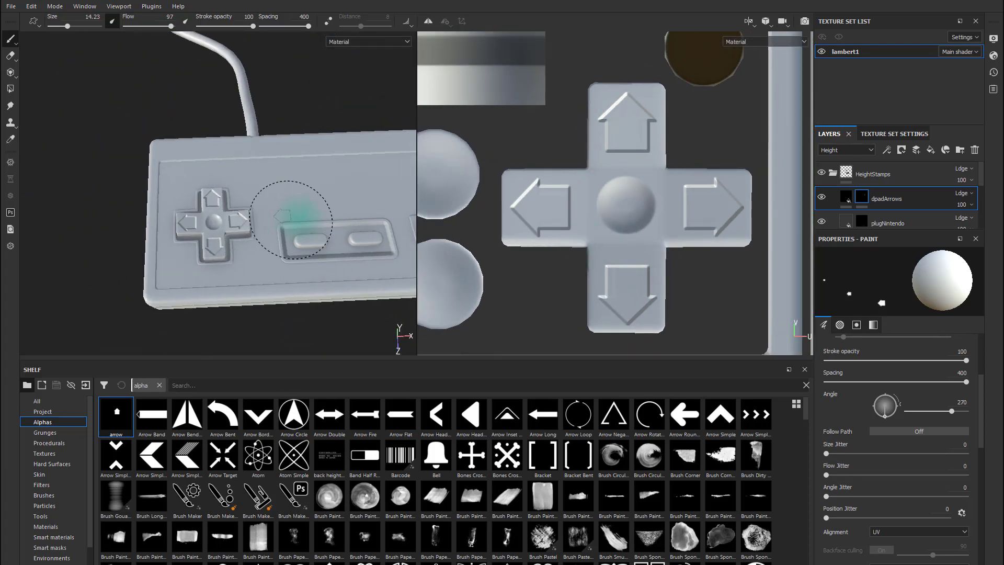
right_click_drag(294, 216, 246, 250, "shift")
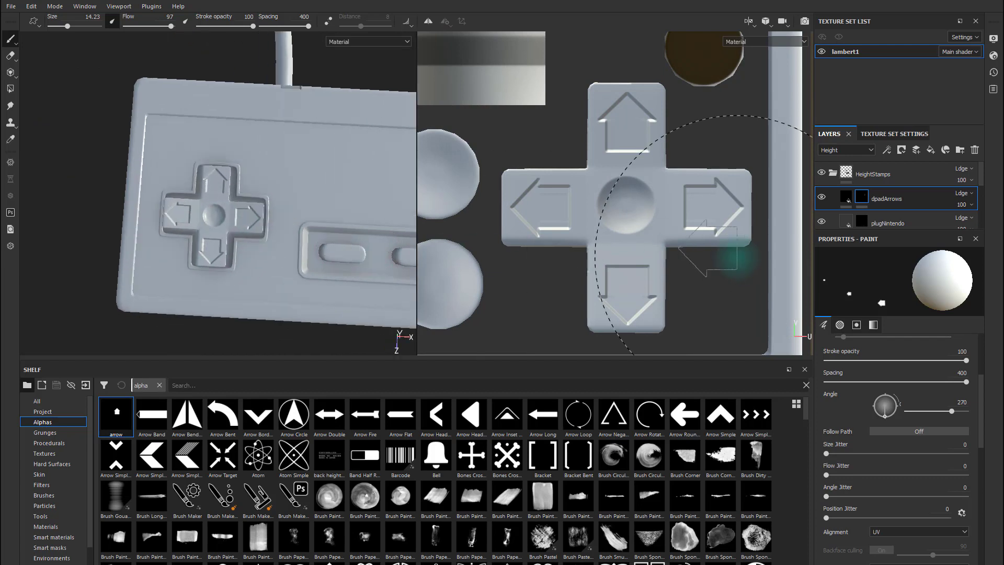
left_click(852, 202)
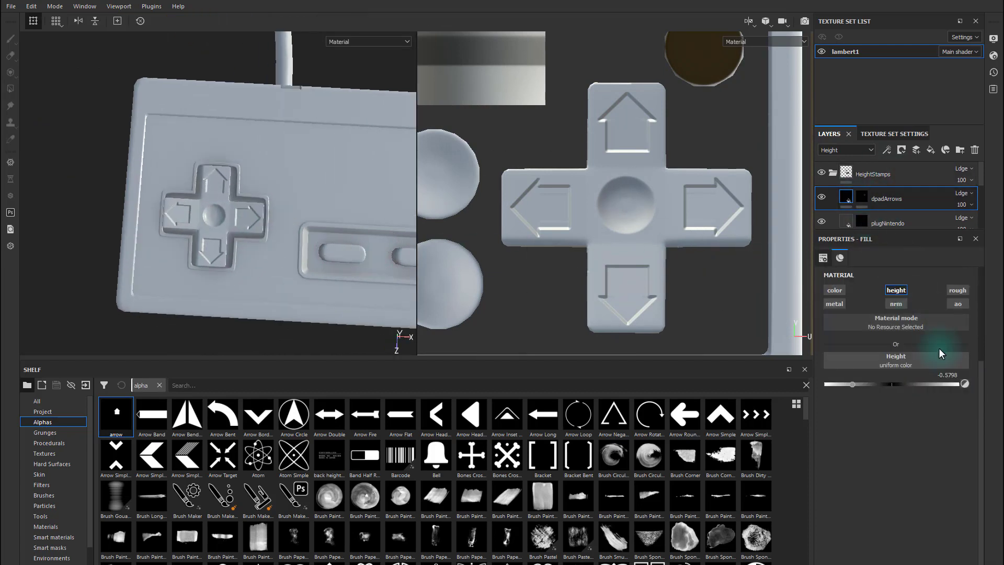
mouse_move(852, 384)
left_mouse_down()
mouse_move(819, 384)
mouse_move(908, 386)
mouse_move(855, 384)
left_mouse_up()
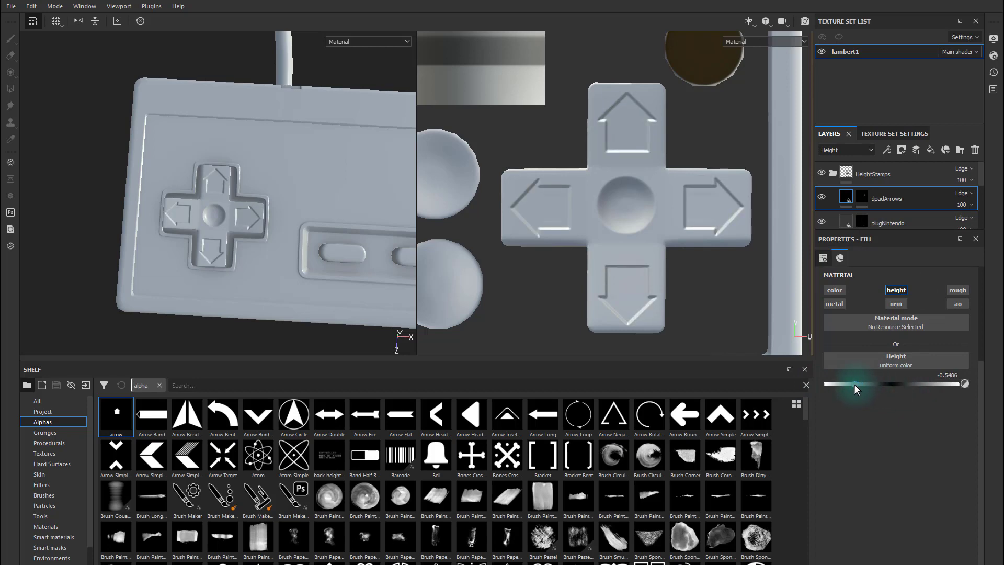
left_click_drag(351, 247, 391, 172, "alt")
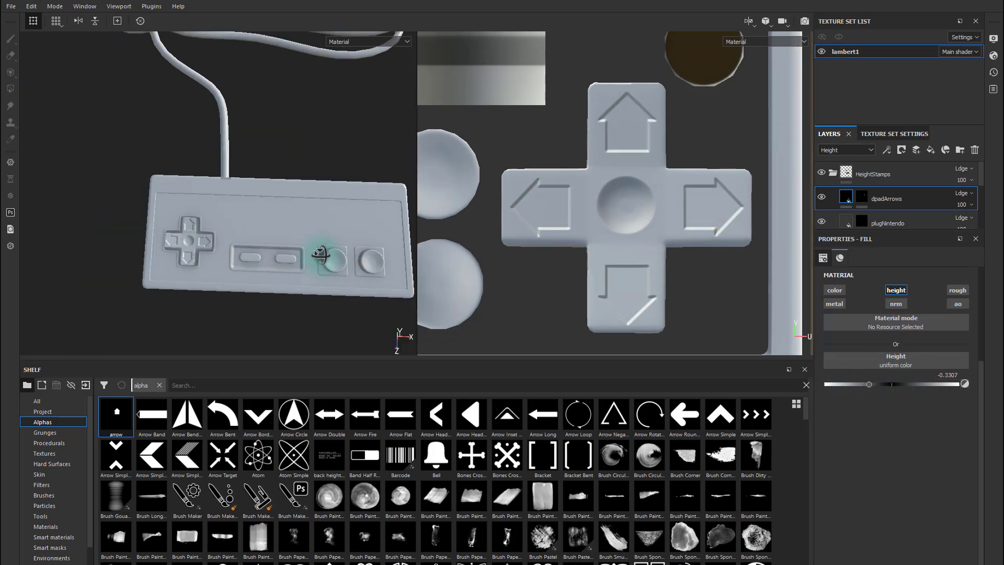
left_click_drag(324, 254, 240, 211, "alt")
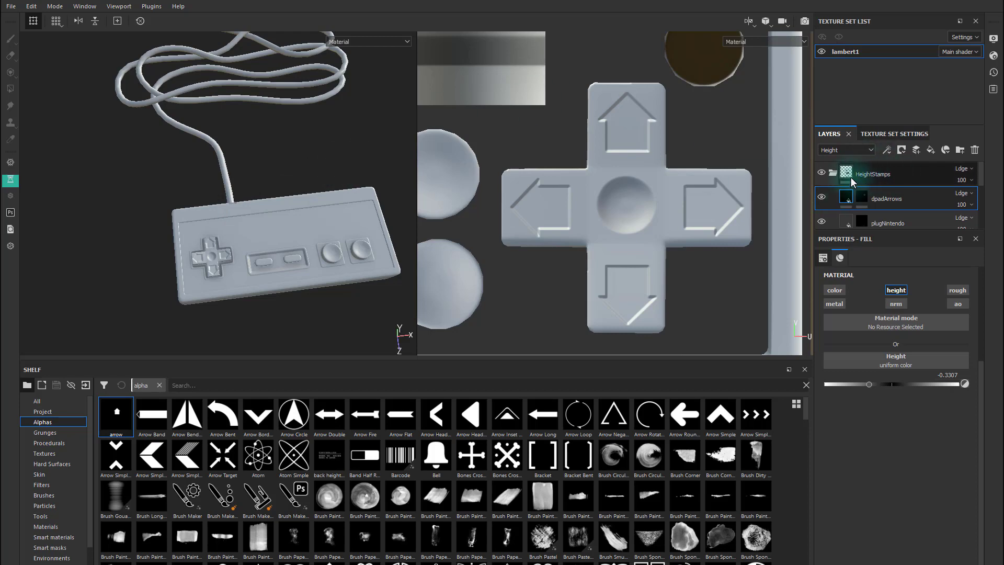
scroll(598, 219, "up", 2)
scroll(609, 219, "down", 5)
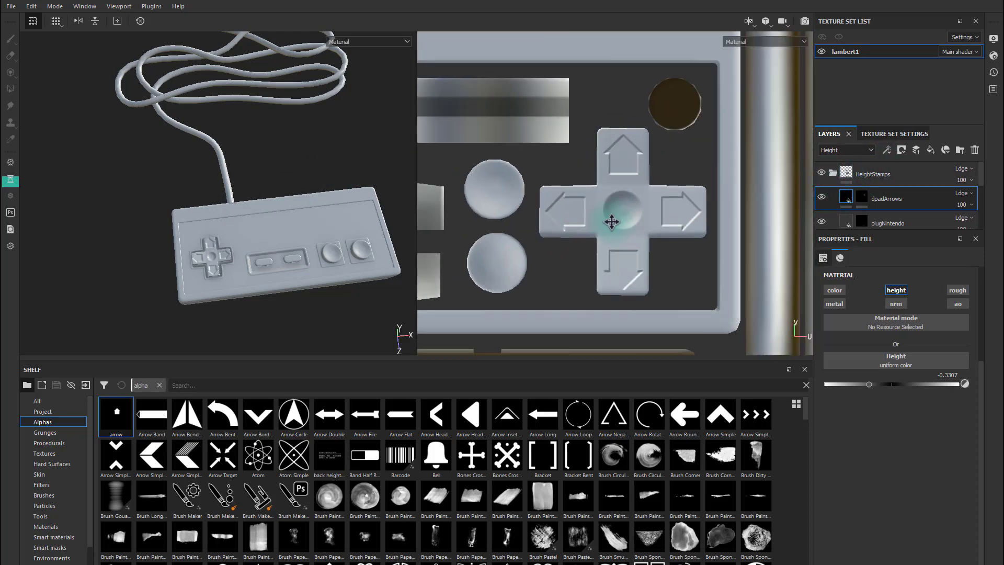
scroll(542, 260, "down", 2)
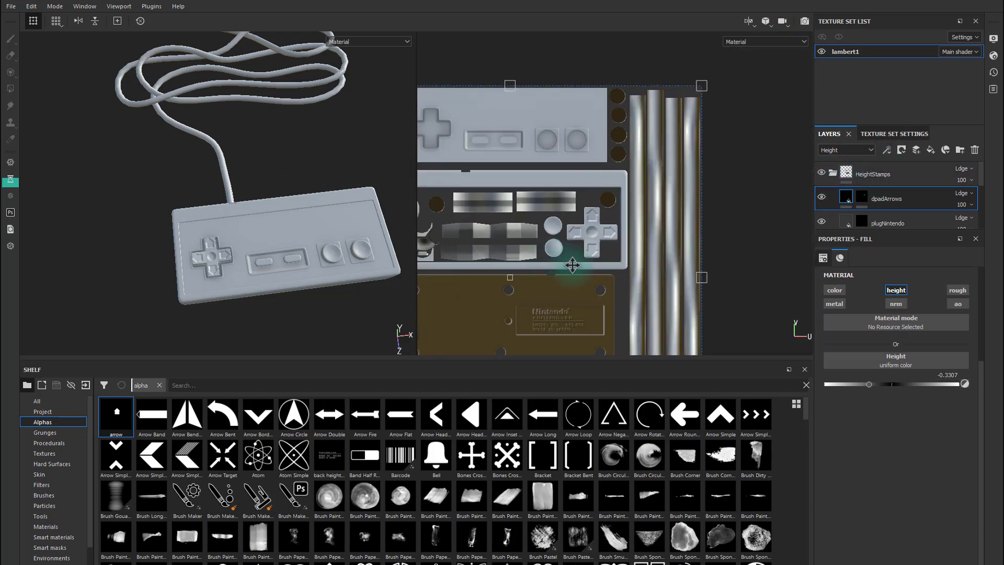